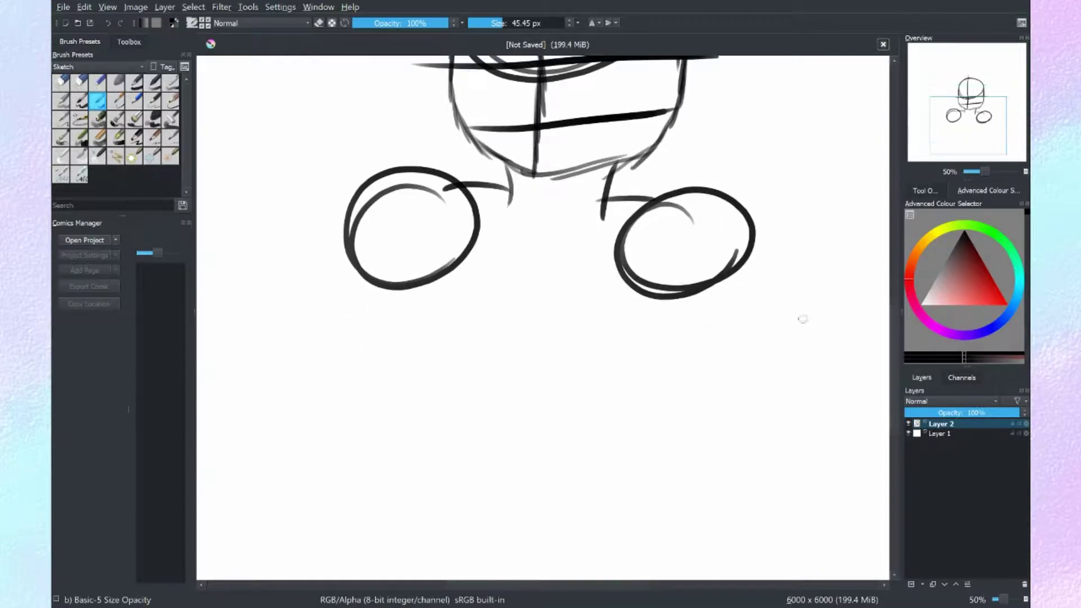
- Sketch the torso in black below the shoulder circles, with its centre line, both sides and a slanted waistline
{"action": "left_click_drag", "start_coordinate": [539, 158], "coordinate": [517, 471]}
{"action": "left_click_drag", "start_coordinate": [429, 421], "coordinate": [656, 465]}
{"action": "left_click_drag", "start_coordinate": [459, 251], "coordinate": [445, 386]}
{"action": "left_click_drag", "start_coordinate": [678, 300], "coordinate": [649, 466]}
{"action": "left_click_drag", "start_coordinate": [451, 384], "coordinate": [439, 445]}
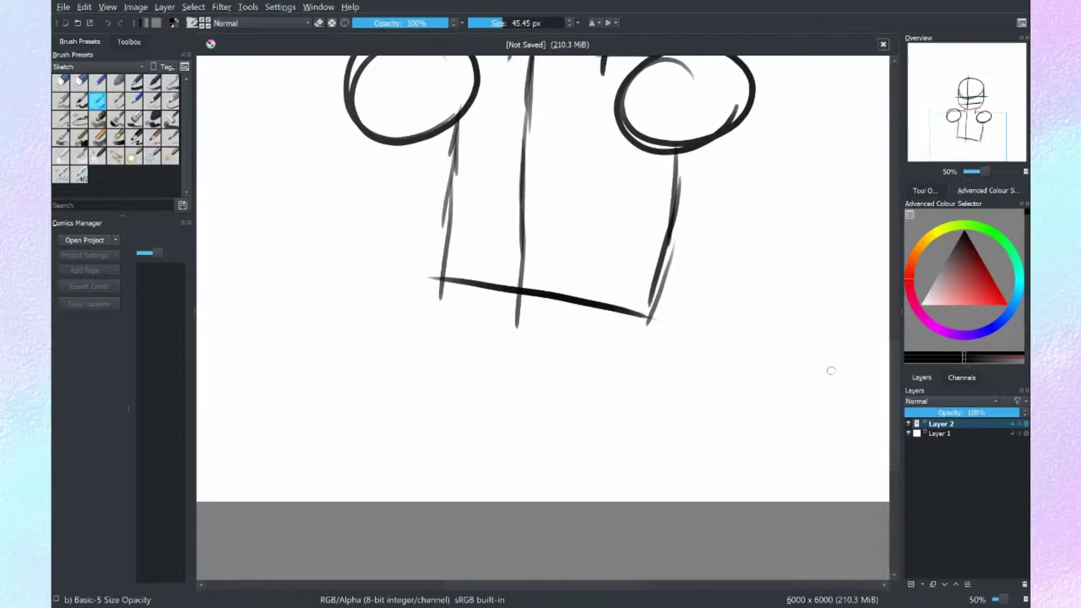
{"action": "mouse_move", "coordinate": [432, 409]}
{"action": "left_mouse_down"}
{"action": "mouse_move", "coordinate": [553, 434]}
{"action": "mouse_move", "coordinate": [734, 317]}
{"action": "mouse_move", "coordinate": [529, 346]}
{"action": "mouse_move", "coordinate": [626, 259]}
{"action": "mouse_move", "coordinate": [546, 190]}
{"action": "mouse_move", "coordinate": [536, 268]}
{"action": "mouse_move", "coordinate": [627, 137]}
{"action": "mouse_move", "coordinate": [700, 253]}
{"action": "mouse_move", "coordinate": [718, 250]}
{"action": "mouse_move", "coordinate": [632, 226]}
{"action": "mouse_move", "coordinate": [679, 329]}
{"action": "mouse_move", "coordinate": [494, 262]}
{"action": "mouse_move", "coordinate": [540, 275]}
{"action": "left_mouse_up"}
{"action": "key", "text": "slash"}
{"action": "left_click_drag", "start_coordinate": [470, 193], "coordinate": [651, 229]}
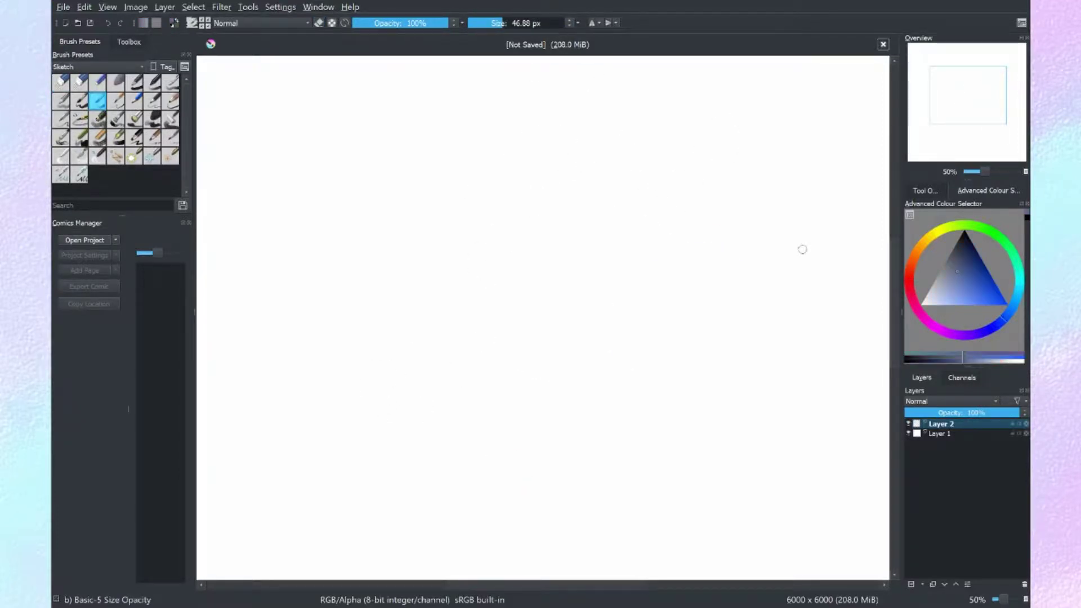
- Draw a round-cornered frame in blue in the canvas's upper right area and sketch a head circle inside it
{"action": "key", "text": "minus"}
{"action": "key", "text": "minus"}
{"action": "key", "text": "minus"}
{"action": "key", "text": "plus"}
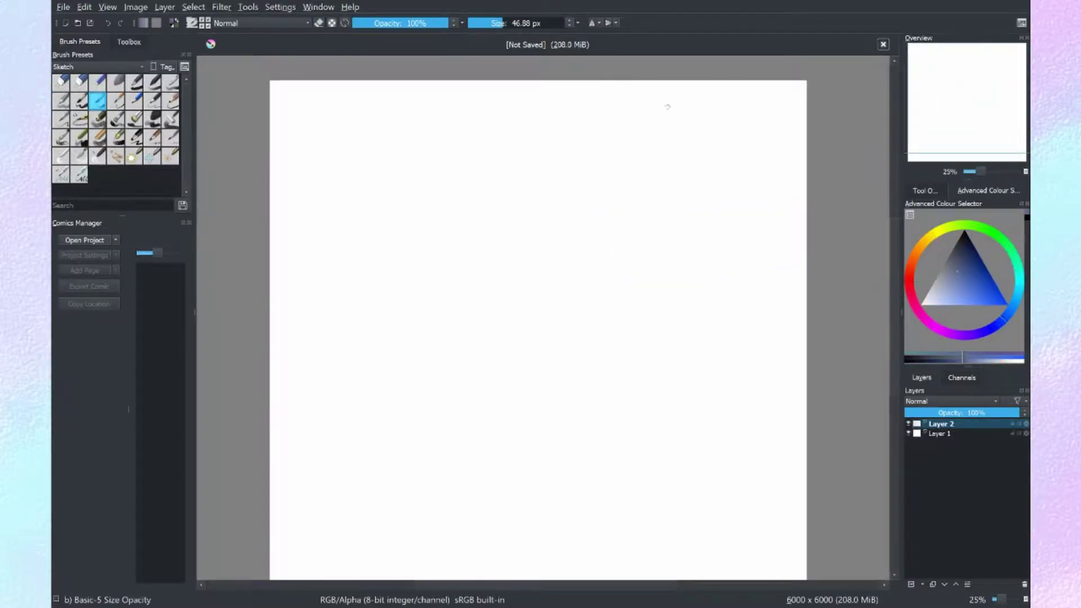
{"action": "left_click_drag", "start_coordinate": [586, 81], "coordinate": [805, 313]}
{"action": "mouse_move", "coordinate": [702, 128]}
{"action": "left_mouse_down"}
{"action": "mouse_move", "coordinate": [682, 171]}
{"action": "mouse_move", "coordinate": [708, 128]}
{"action": "left_mouse_up"}
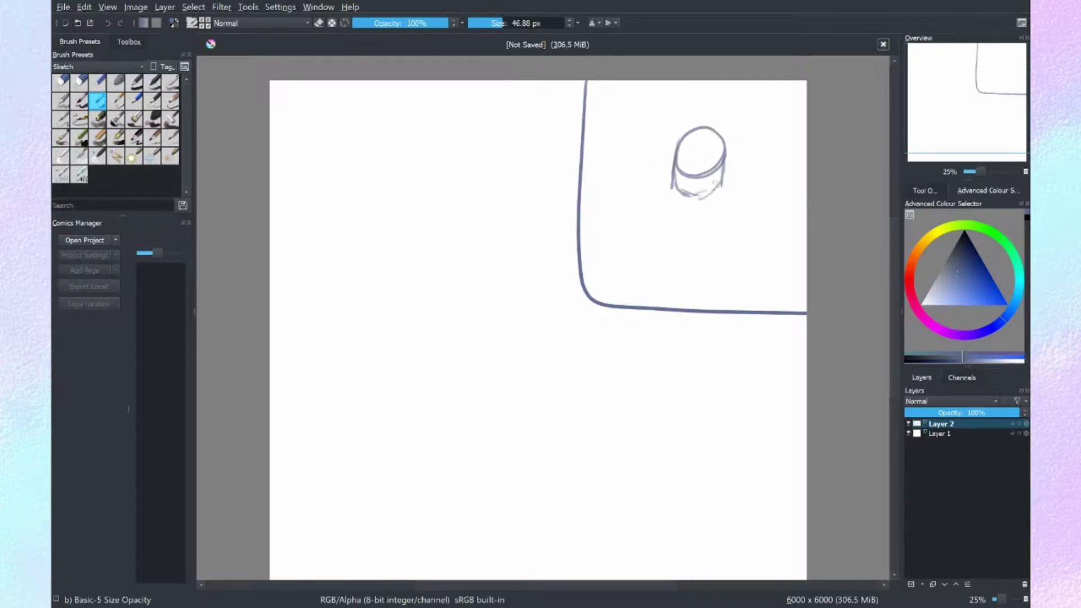
- Sketch the shoulder circles and lower torso edge under the framed head, and scale the figure down with Transform
{"action": "left_click_drag", "start_coordinate": [670, 275], "coordinate": [721, 263]}
{"action": "left_click_drag", "start_coordinate": [666, 199], "coordinate": [661, 201]}
{"action": "mouse_move", "coordinate": [727, 199]}
{"action": "left_mouse_down"}
{"action": "mouse_move", "coordinate": [720, 273]}
{"action": "mouse_move", "coordinate": [719, 205]}
{"action": "left_mouse_up"}
{"action": "key", "text": "ctrl+t"}
{"action": "key", "text": "Return"}
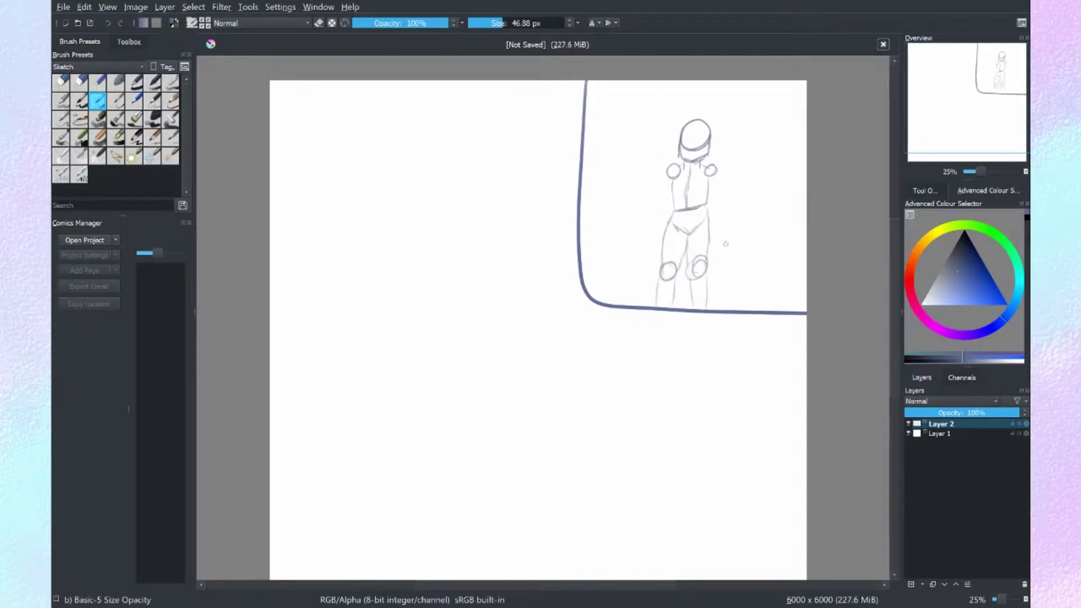
- Undo the small figure's leg strokes and try out a bent-leg pose in their place
{"action": "key", "text": "ctrl+z"}
{"action": "key", "text": "ctrl+z"}
{"action": "key", "text": "ctrl+z"}
{"action": "key", "text": "ctrl+z"}
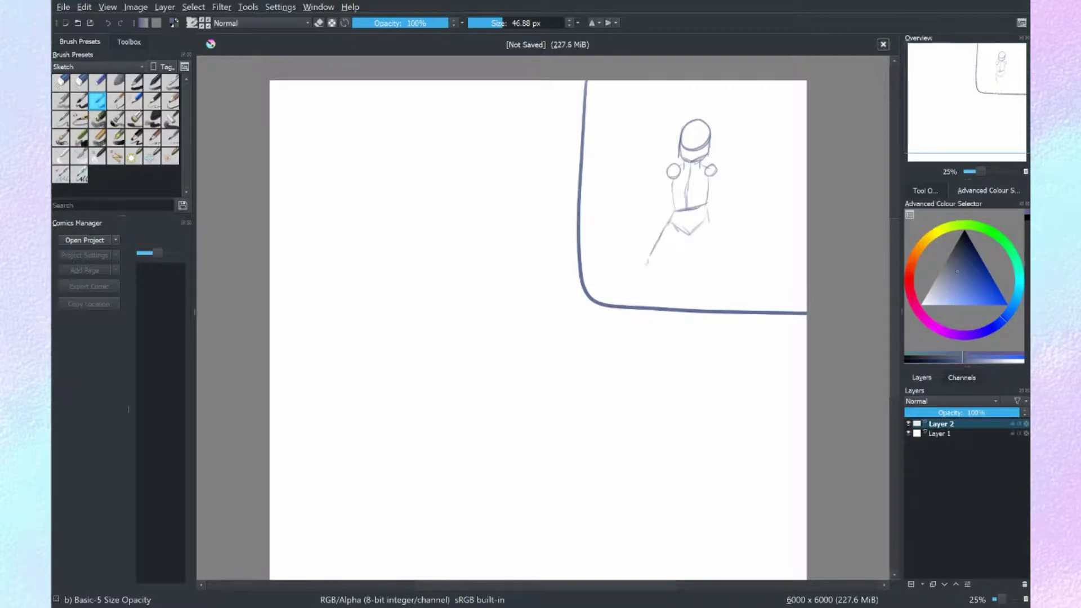
{"action": "key", "text": "ctrl+shift+z"}
{"action": "key", "text": "ctrl+shift+z"}
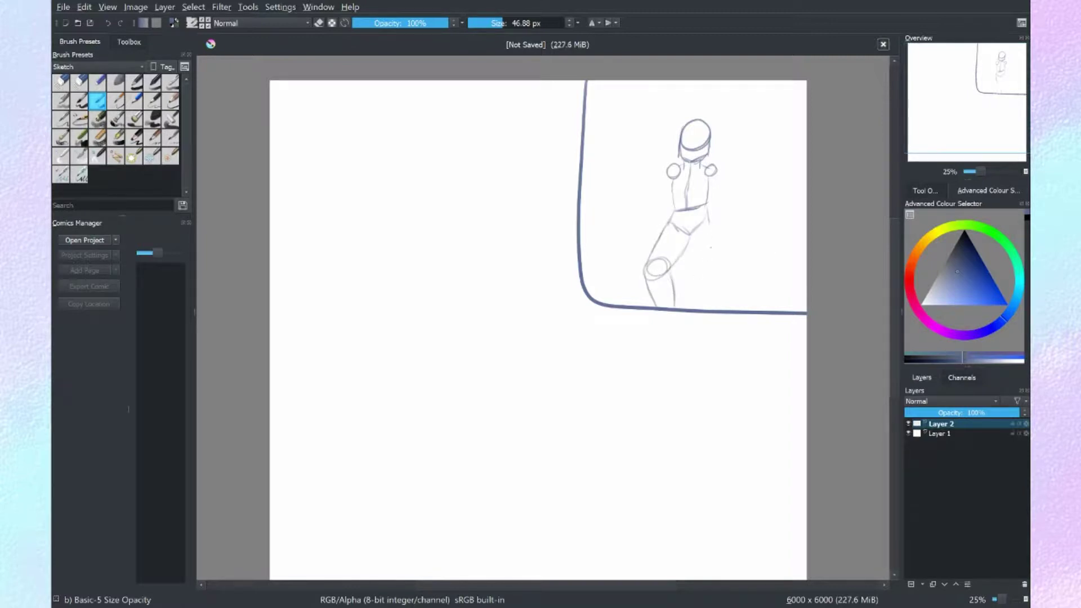
{"action": "key", "text": "ctrl+z"}
{"action": "key", "text": "ctrl+z"}
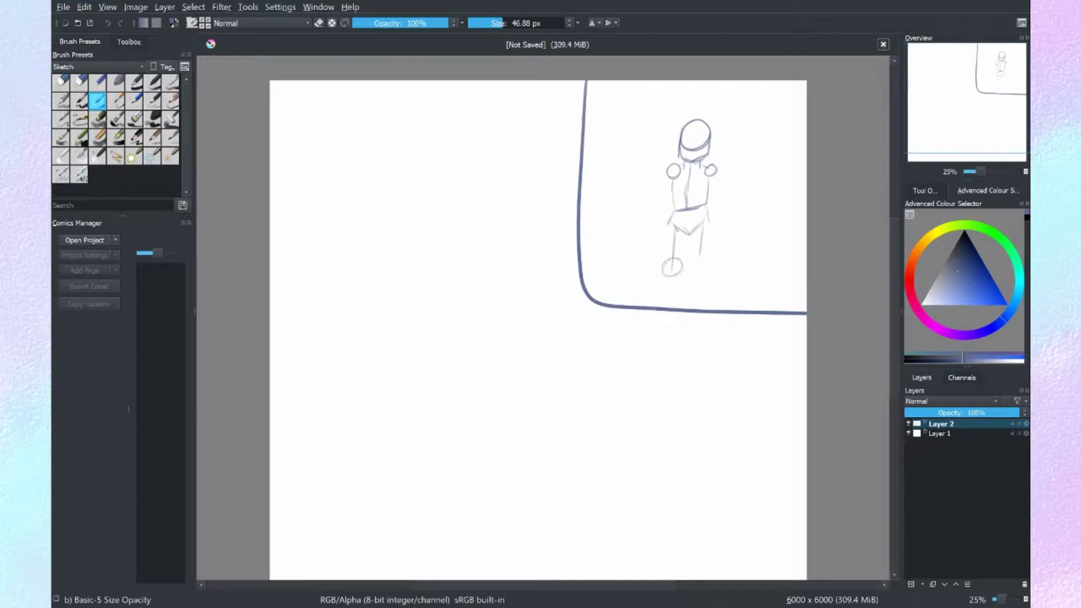
- Undo the last leg and knee strokes and sketch a straight leg line down from the small figure's waist
{"action": "key", "text": "ctrl+z"}
{"action": "key", "text": "ctrl+z"}
{"action": "left_click_drag", "start_coordinate": [674, 205], "coordinate": [671, 243]}
{"action": "left_click_drag", "start_coordinate": [674, 211], "coordinate": [669, 276]}
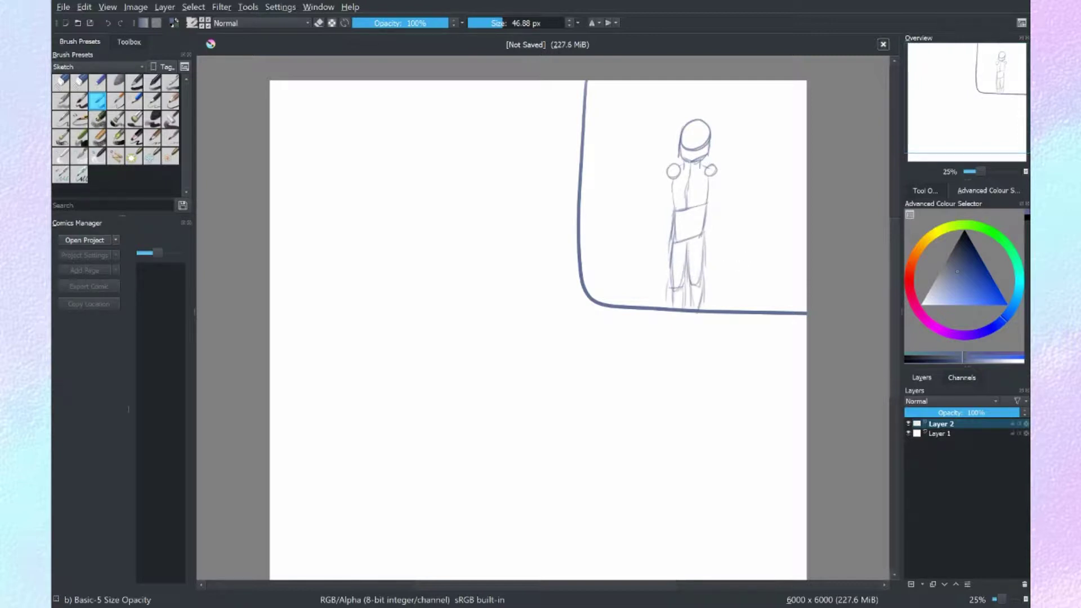
- Undo the small framed figure's strokes to clear the canvas for a new sketch
{"action": "key", "text": "ctrl+z"}
{"action": "key", "text": "ctrl+z"}
{"action": "key", "text": "ctrl+z"}
{"action": "key", "text": "ctrl+z"}
{"action": "key", "text": "ctrl+z"}
{"action": "key", "text": "ctrl+z"}
{"action": "key", "text": "ctrl+z"}
{"action": "key", "text": "ctrl+z"}
{"action": "key", "text": "ctrl+z"}
{"action": "key", "text": "ctrl+z"}
{"action": "key", "text": "ctrl+z"}
{"action": "key", "text": "ctrl+z"}
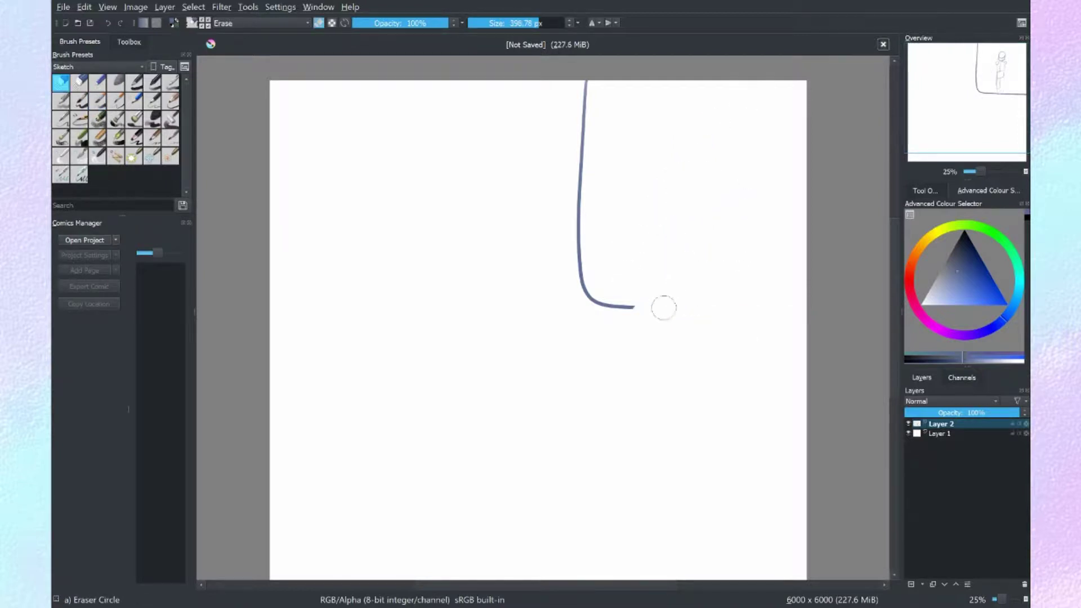
{"action": "key", "text": "ctrl+z"}
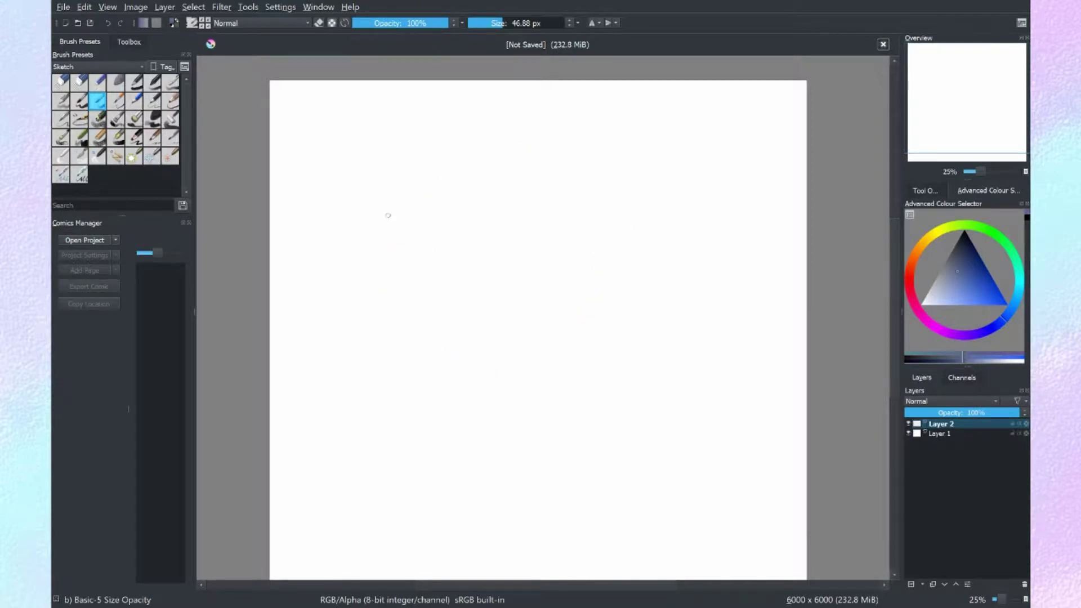
- Sketch a large figure in blue with a head oval, neck line, two shoulder circles and a rounded chest block
{"action": "left_click_drag", "start_coordinate": [503, 183], "coordinate": [495, 197]}
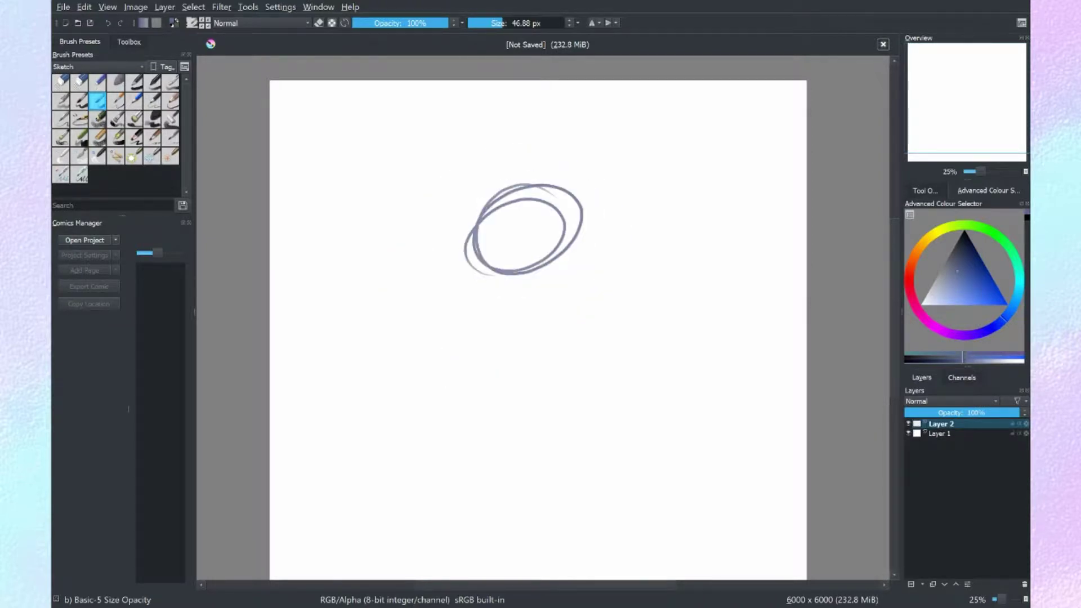
{"action": "mouse_move", "coordinate": [536, 264]}
{"action": "left_mouse_down"}
{"action": "mouse_move", "coordinate": [538, 326]}
{"action": "mouse_move", "coordinate": [487, 316]}
{"action": "left_mouse_up"}
{"action": "left_click_drag", "start_coordinate": [605, 296], "coordinate": [601, 301]}
{"action": "left_click_drag", "start_coordinate": [487, 389], "coordinate": [611, 374]}
{"action": "left_click_drag", "start_coordinate": [496, 309], "coordinate": [577, 304]}
- Draw the spine line below the chest and bent guide lines for both wide-spread legs
{"action": "scroll", "coordinate": [558, 307], "scroll_direction": "down", "scroll_amount": 3}
{"action": "mouse_move", "coordinate": [543, 313]}
{"action": "left_mouse_down"}
{"action": "mouse_move", "coordinate": [559, 386]}
{"action": "mouse_move", "coordinate": [419, 462]}
{"action": "left_mouse_up"}
{"action": "left_click_drag", "start_coordinate": [425, 458], "coordinate": [500, 512]}
{"action": "key", "text": "ctrl+z"}
{"action": "left_click_drag", "start_coordinate": [422, 461], "coordinate": [506, 529]}
{"action": "mouse_move", "coordinate": [563, 397]}
{"action": "left_mouse_down"}
{"action": "mouse_move", "coordinate": [576, 443]}
{"action": "mouse_move", "coordinate": [647, 476]}
{"action": "left_mouse_up"}
{"action": "key", "text": "ctrl+z"}
{"action": "left_click_drag", "start_coordinate": [653, 479], "coordinate": [645, 537]}
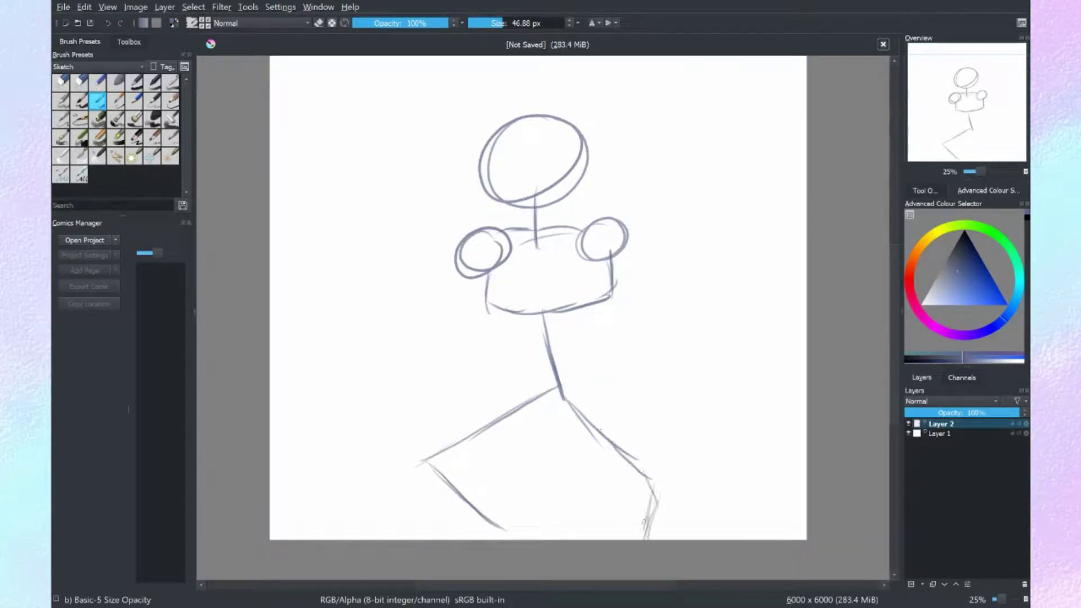
- Draw guide lines for both arms, bent at the elbows with the forearms crossing over the lower chest
{"action": "left_click_drag", "start_coordinate": [459, 276], "coordinate": [412, 369]}
{"action": "left_click_drag", "start_coordinate": [408, 366], "coordinate": [682, 276]}
{"action": "left_click_drag", "start_coordinate": [425, 298], "coordinate": [641, 347]}
{"action": "left_click_drag", "start_coordinate": [615, 262], "coordinate": [641, 347]}
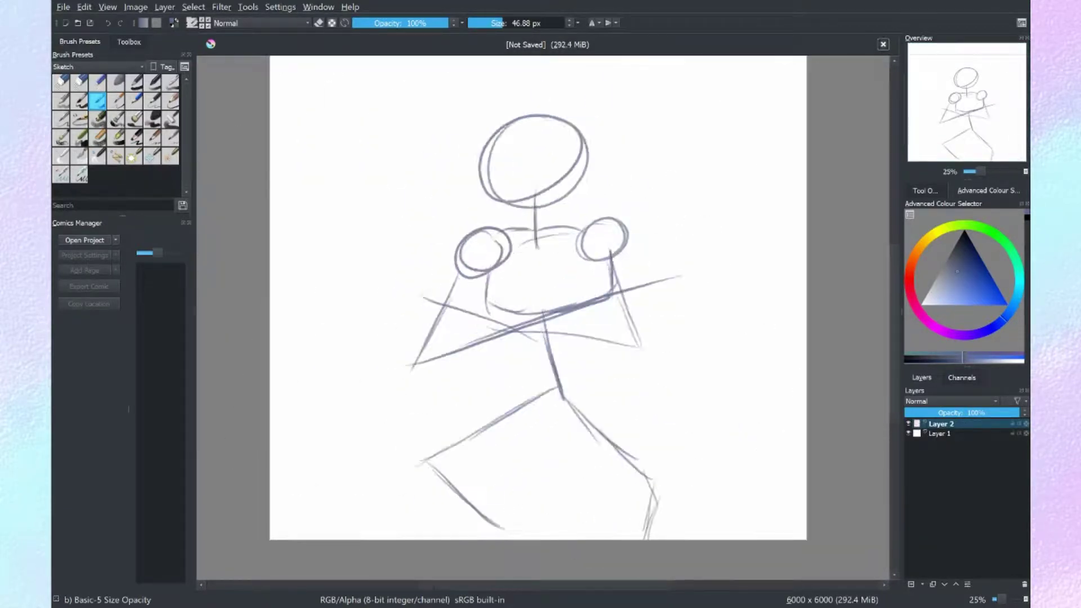
- Outline both sides of the waist and close the hips with a V-shaped pelvis line
{"action": "scroll", "coordinate": [542, 409], "scroll_direction": "up", "scroll_amount": 2}
{"action": "left_click_drag", "start_coordinate": [659, 209], "coordinate": [624, 353]}
{"action": "mouse_move", "coordinate": [459, 326]}
{"action": "left_mouse_down"}
{"action": "mouse_move", "coordinate": [439, 406]}
{"action": "mouse_move", "coordinate": [552, 471]}
{"action": "left_mouse_up"}
{"action": "left_click_drag", "start_coordinate": [549, 470], "coordinate": [675, 399]}
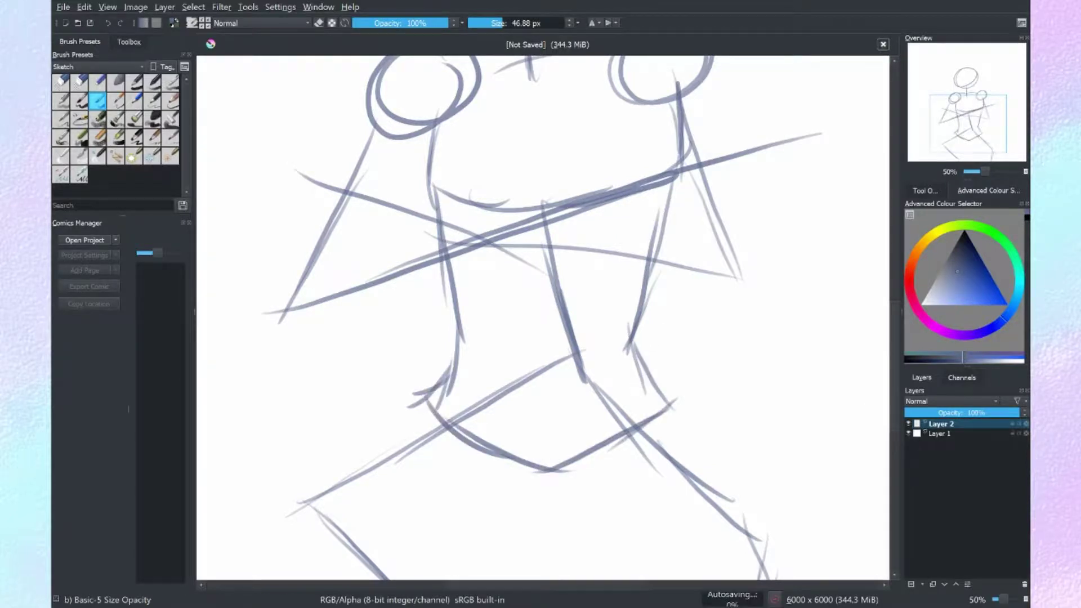
- Outline both bent legs around their guide lines, from the hips down to the canvas's lower edge
{"action": "scroll", "coordinate": [636, 389], "scroll_direction": "down", "scroll_amount": 5}
{"action": "mouse_move", "coordinate": [426, 143]}
{"action": "left_mouse_down"}
{"action": "mouse_move", "coordinate": [277, 239]}
{"action": "mouse_move", "coordinate": [400, 386]}
{"action": "left_mouse_up"}
{"action": "mouse_move", "coordinate": [451, 175]}
{"action": "left_mouse_down"}
{"action": "mouse_move", "coordinate": [340, 255]}
{"action": "mouse_move", "coordinate": [476, 385]}
{"action": "left_mouse_up"}
{"action": "left_click_drag", "start_coordinate": [479, 380], "coordinate": [484, 406]}
{"action": "key", "text": "ctrl+z"}
{"action": "key", "text": "ctrl+z"}
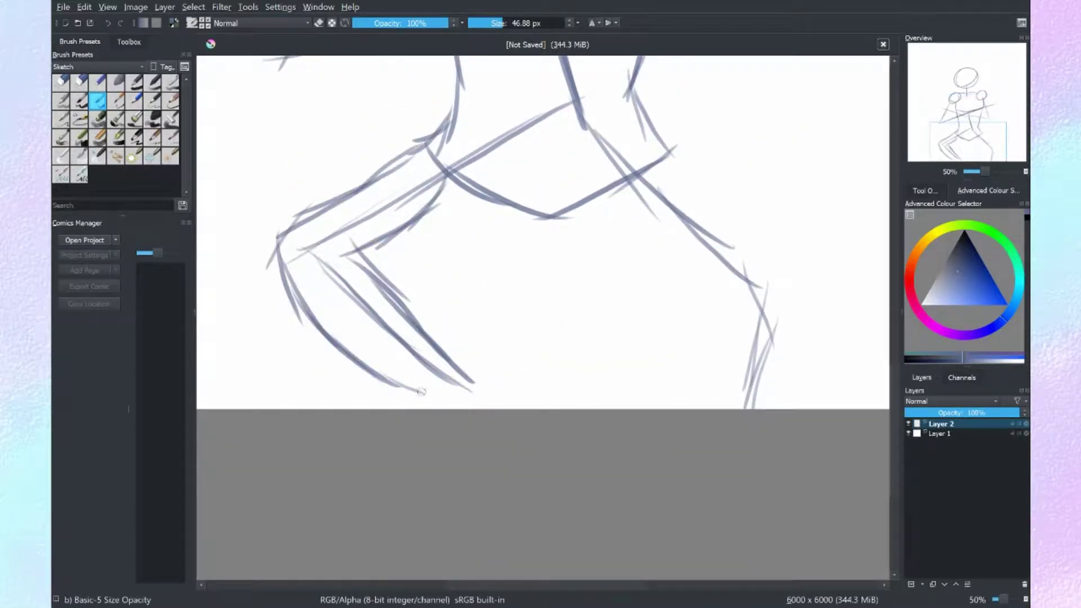
{"action": "key", "text": "ctrl+shift+z"}
{"action": "key", "text": "ctrl+shift+z"}
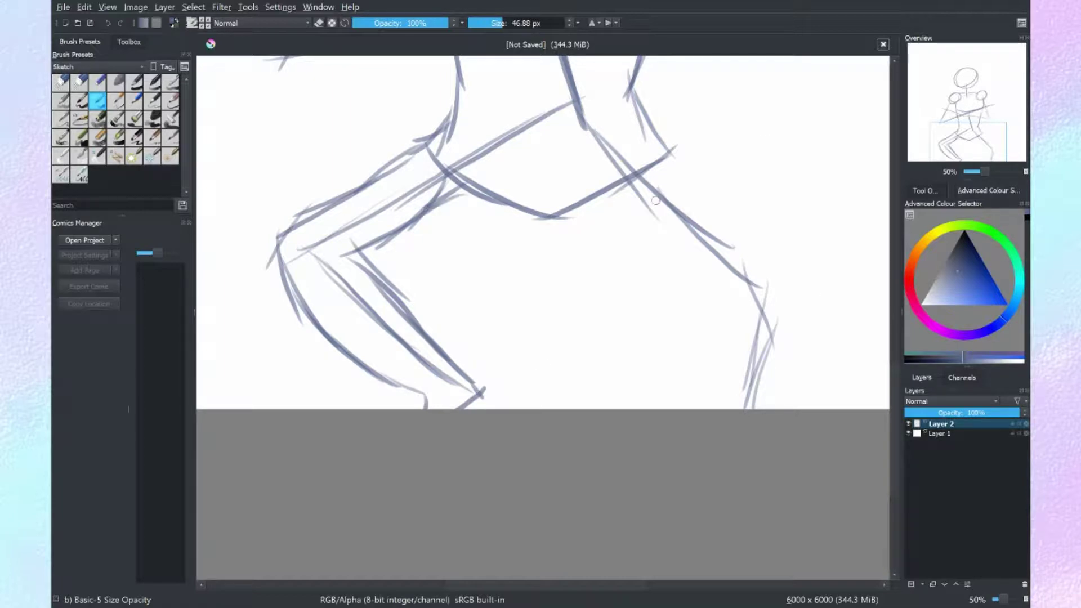
{"action": "mouse_move", "coordinate": [665, 155]}
{"action": "left_mouse_down"}
{"action": "mouse_move", "coordinate": [794, 284]}
{"action": "mouse_move", "coordinate": [763, 408]}
{"action": "left_mouse_up"}
{"action": "mouse_move", "coordinate": [600, 203]}
{"action": "left_mouse_down"}
{"action": "mouse_move", "coordinate": [642, 248]}
{"action": "mouse_move", "coordinate": [737, 408]}
{"action": "left_mouse_up"}
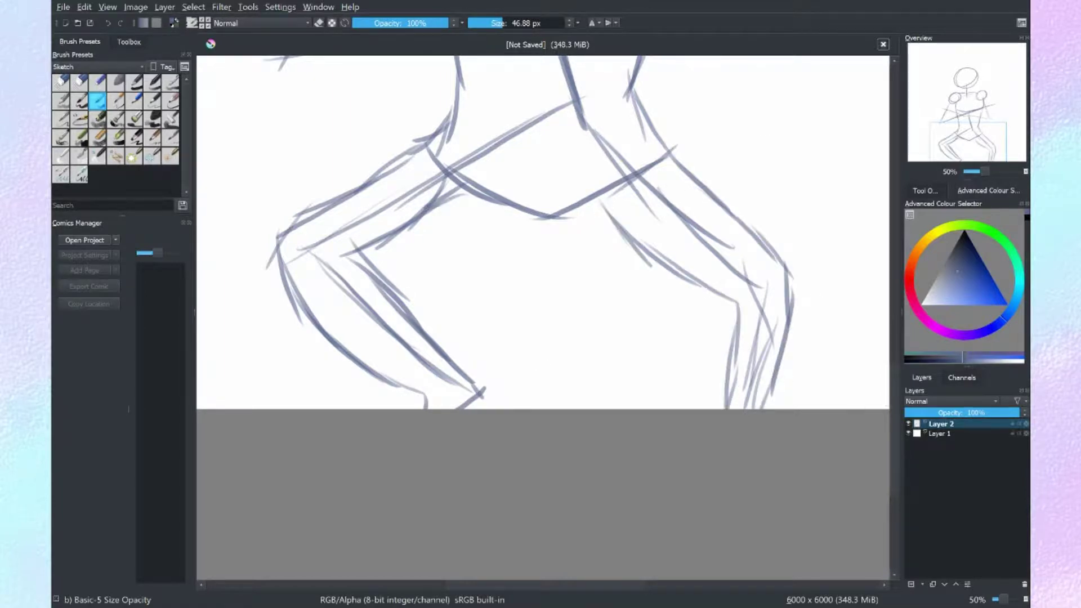
- Erase the old head oval above the neck and return to the sketch brush
{"action": "scroll", "coordinate": [732, 405], "scroll_direction": "up", "scroll_amount": 15}
{"action": "scroll", "coordinate": [540, 316], "scroll_direction": "up", "scroll_amount": 2}
{"action": "key", "text": "ctrl+z"}
{"action": "key", "text": "slash"}
{"action": "mouse_move", "coordinate": [621, 243]}
{"action": "left_mouse_down"}
{"action": "mouse_move", "coordinate": [400, 338]}
{"action": "mouse_move", "coordinate": [507, 138]}
{"action": "left_mouse_up"}
{"action": "key", "text": "slash"}
- Build the new head with a vertical centre line, two horizontal face guides, a jaw outline and neck sides
{"action": "left_click_drag", "start_coordinate": [535, 104], "coordinate": [530, 360]}
{"action": "left_click_drag", "start_coordinate": [429, 229], "coordinate": [700, 219]}
{"action": "left_click_drag", "start_coordinate": [445, 299], "coordinate": [646, 279]}
{"action": "left_click_drag", "start_coordinate": [624, 180], "coordinate": [619, 281]}
{"action": "mouse_move", "coordinate": [624, 282]}
{"action": "left_mouse_down"}
{"action": "mouse_move", "coordinate": [530, 352]}
{"action": "mouse_move", "coordinate": [563, 380]}
{"action": "left_mouse_up"}
{"action": "left_click_drag", "start_coordinate": [492, 338], "coordinate": [505, 353]}
- Fade the blue body sketch and add a new layer above it for the red linework
{"action": "scroll", "coordinate": [505, 353], "scroll_direction": "down", "scroll_amount": 3}
{"action": "scroll", "coordinate": [529, 451], "scroll_direction": "up", "scroll_amount": 3}
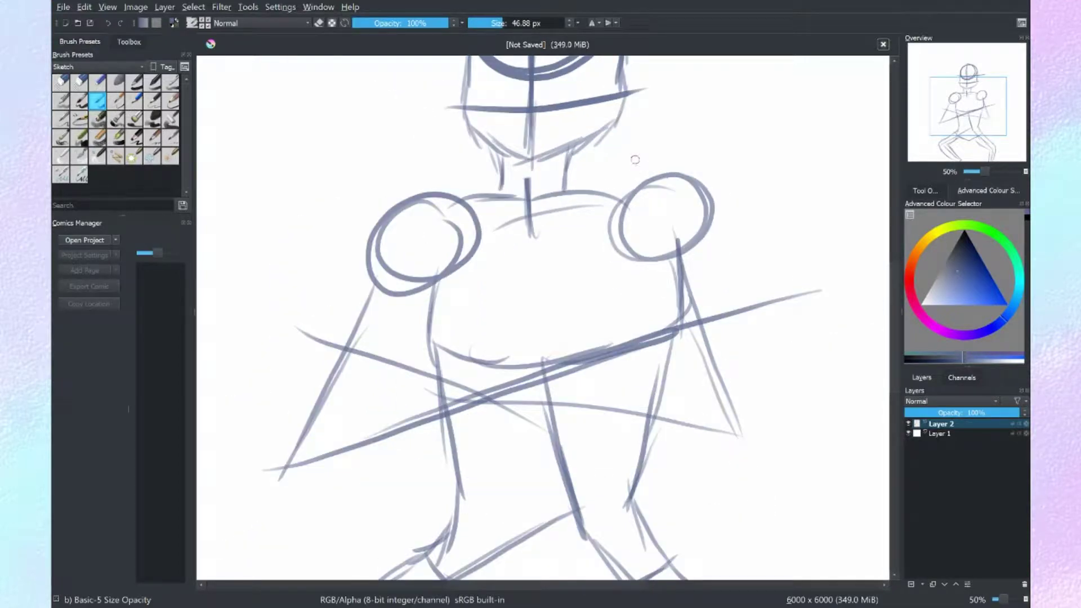
{"action": "scroll", "coordinate": [542, 318], "scroll_direction": "up", "scroll_amount": 1}
{"action": "scroll", "coordinate": [543, 317], "scroll_direction": "down", "scroll_amount": 10}
{"action": "scroll", "coordinate": [542, 317], "scroll_direction": "up", "scroll_amount": 12}
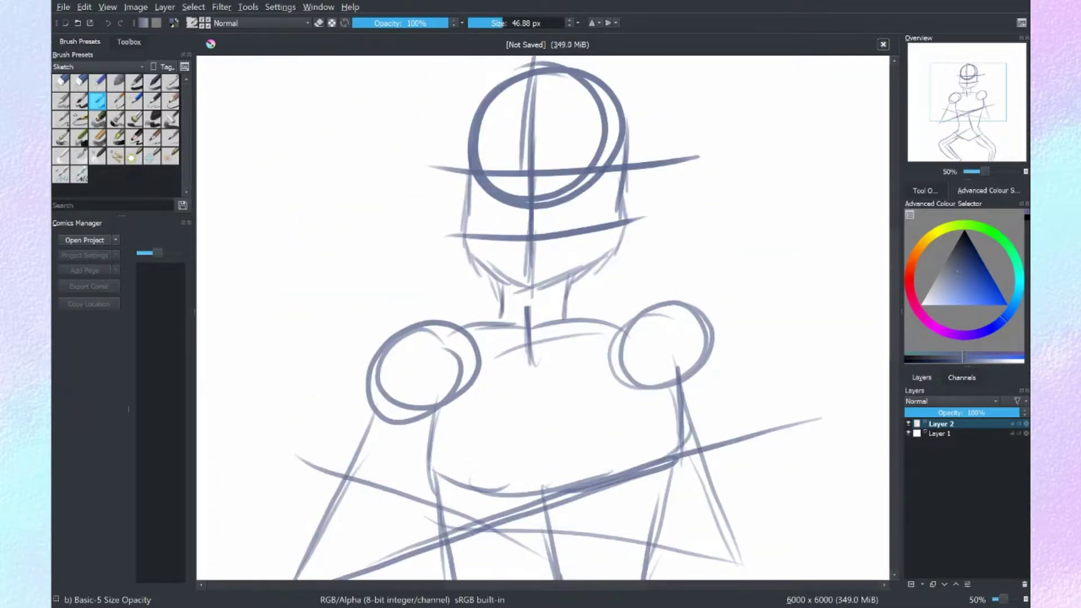
{"action": "key", "text": "Insert"}
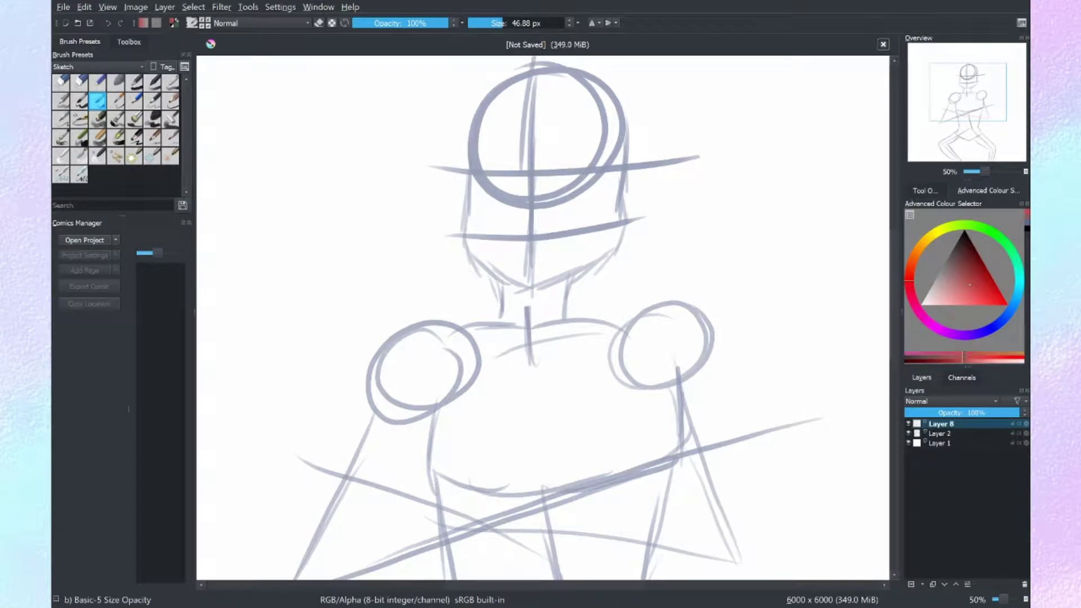
- Outline the left arm in red around its guides, from the shoulder around the elbow and along the crossing forearm
{"action": "scroll", "coordinate": [543, 318], "scroll_direction": "down", "scroll_amount": 2}
{"action": "mouse_move", "coordinate": [369, 225]}
{"action": "left_mouse_down"}
{"action": "mouse_move", "coordinate": [276, 422]}
{"action": "mouse_move", "coordinate": [405, 445]}
{"action": "mouse_move", "coordinate": [831, 304]}
{"action": "left_mouse_up"}
{"action": "left_click_drag", "start_coordinate": [419, 276], "coordinate": [325, 417]}
{"action": "left_click_drag", "start_coordinate": [324, 414], "coordinate": [827, 290]}
- Outline the right arm in red, with its upper arm, elbow and the forearm passing under the left one
{"action": "left_click_drag", "start_coordinate": [712, 220], "coordinate": [722, 290]}
{"action": "left_click_drag", "start_coordinate": [642, 248], "coordinate": [659, 315]}
{"action": "left_click_drag", "start_coordinate": [748, 343], "coordinate": [732, 431]}
{"action": "left_click_drag", "start_coordinate": [513, 411], "coordinate": [738, 439]}
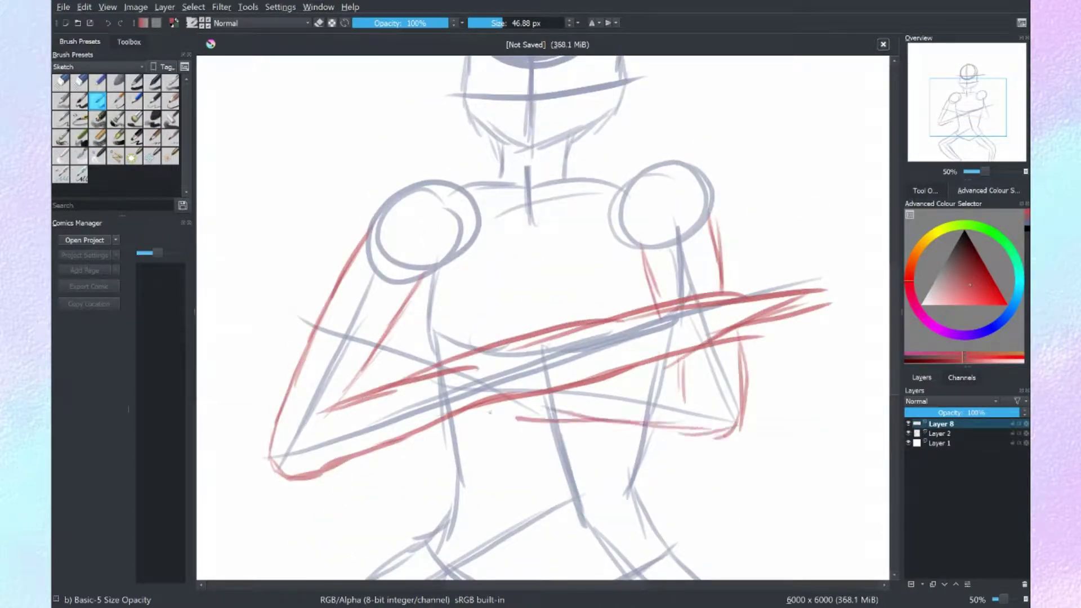
{"action": "left_click_drag", "start_coordinate": [687, 383], "coordinate": [577, 383]}
{"action": "left_click_drag", "start_coordinate": [462, 343], "coordinate": [400, 321]}
- Draw the left shoulder flap in red, with a peaked top edge from the neck and two edges down the arm
{"action": "scroll", "coordinate": [542, 318], "scroll_direction": "up", "scroll_amount": 1}
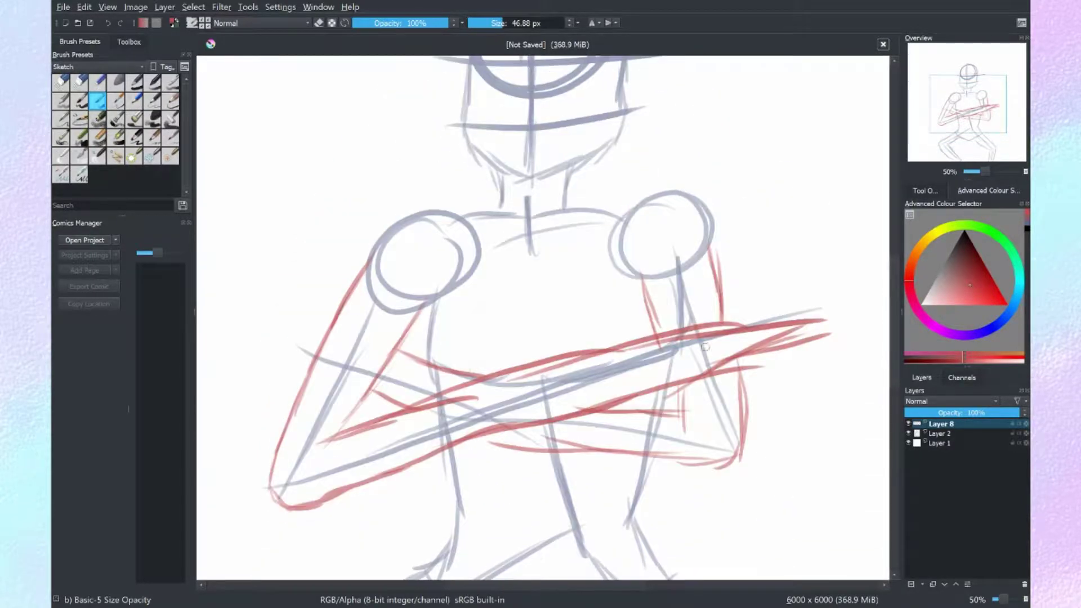
{"action": "mouse_move", "coordinate": [416, 180]}
{"action": "left_mouse_down"}
{"action": "mouse_move", "coordinate": [473, 194]}
{"action": "mouse_move", "coordinate": [411, 343]}
{"action": "mouse_move", "coordinate": [494, 191]}
{"action": "left_mouse_up"}
{"action": "left_click_drag", "start_coordinate": [419, 186], "coordinate": [445, 349]}
{"action": "key", "text": "ctrl+z"}
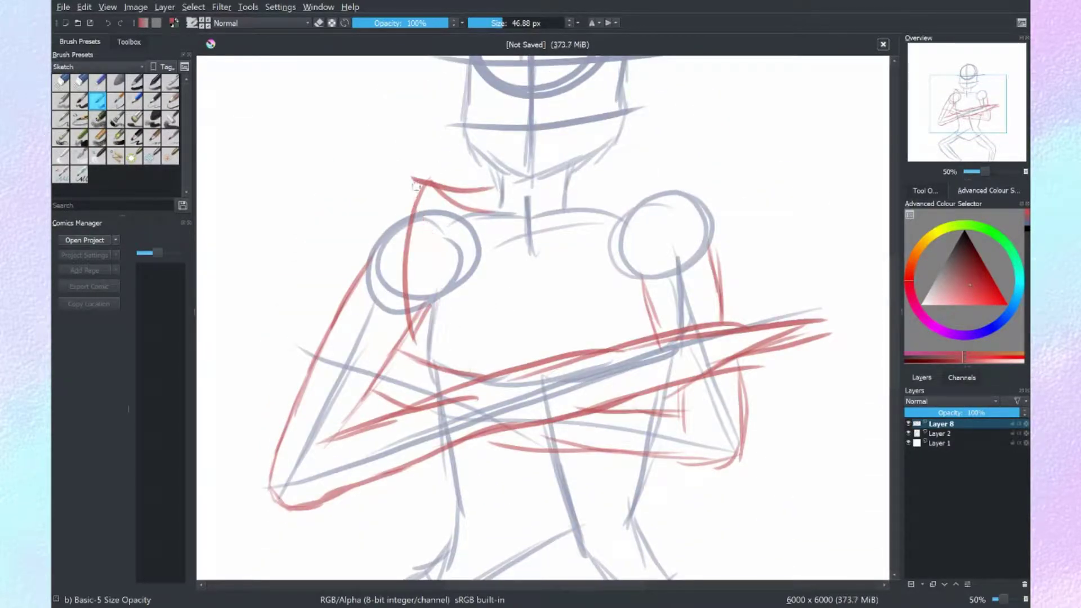
{"action": "left_click_drag", "start_coordinate": [417, 187], "coordinate": [437, 329]}
- Draw the right shoulder flap from the neck out over the shoulder and down, redoing unsatisfactory strokes
{"action": "left_click_drag", "start_coordinate": [569, 207], "coordinate": [616, 328]}
{"action": "key", "text": "ctrl+z"}
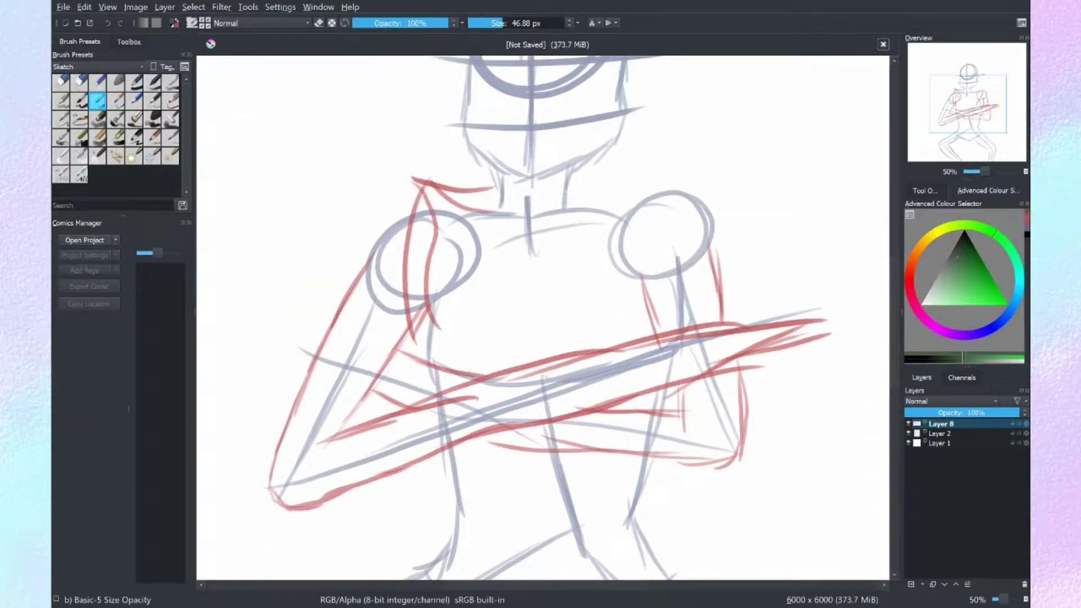
{"action": "left_click_drag", "start_coordinate": [567, 195], "coordinate": [635, 186]}
{"action": "key", "text": "ctrl+z"}
{"action": "mouse_move", "coordinate": [567, 194]}
{"action": "left_mouse_down"}
{"action": "mouse_move", "coordinate": [613, 347]}
{"action": "mouse_move", "coordinate": [648, 315]}
{"action": "left_mouse_up"}
{"action": "key", "text": "ctrl+z"}
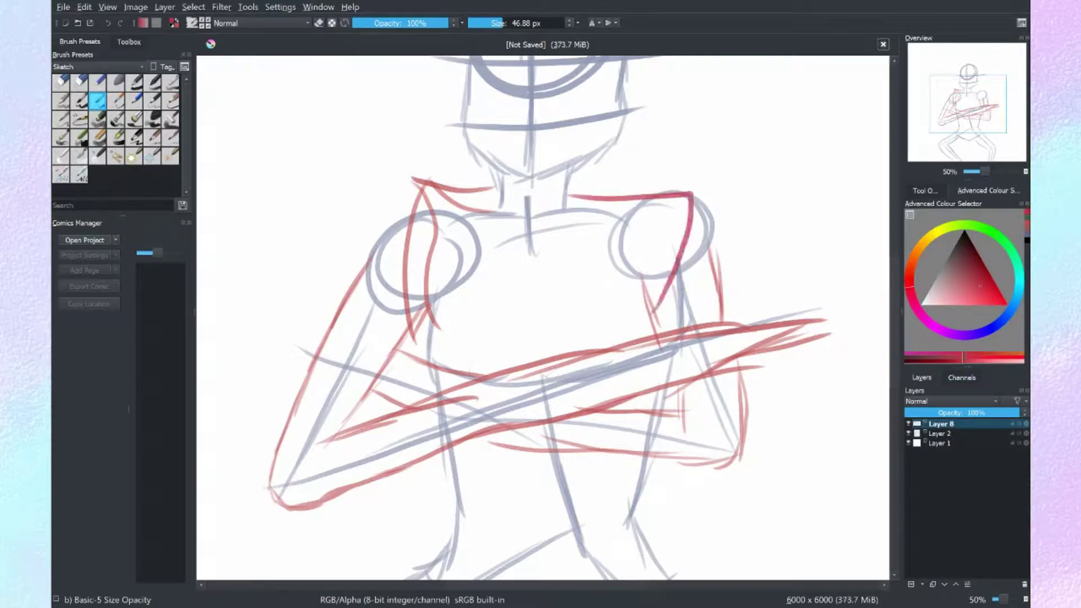
- Draw the inner edges of both shoulder flaps, curving from the collar down the sides of the chest
{"action": "left_click_drag", "start_coordinate": [478, 255], "coordinate": [403, 357]}
{"action": "left_click_drag", "start_coordinate": [493, 186], "coordinate": [476, 263]}
{"action": "key", "text": "ctrl+z"}
{"action": "mouse_move", "coordinate": [574, 194]}
{"action": "left_mouse_down"}
{"action": "mouse_move", "coordinate": [651, 327]}
{"action": "mouse_move", "coordinate": [566, 219]}
{"action": "left_mouse_up"}
{"action": "left_click_drag", "start_coordinate": [600, 244], "coordinate": [624, 343]}
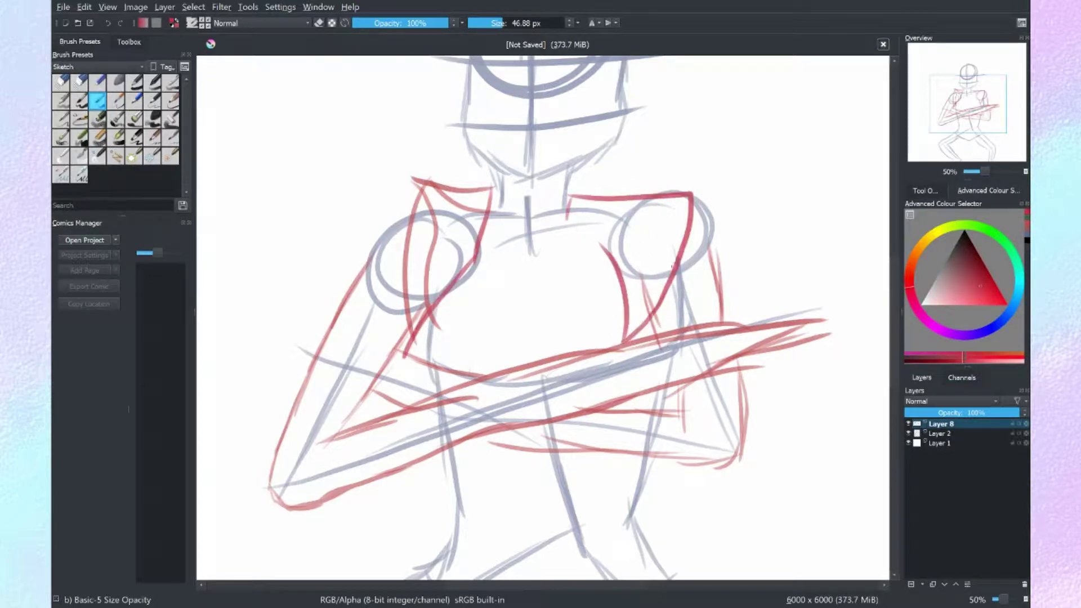
- Draw a narrow collar band across the base of the neck, joining the two shoulder flaps
{"action": "left_click_drag", "start_coordinate": [484, 240], "coordinate": [594, 217]}
{"action": "key", "text": "ctrl+z"}
{"action": "left_click_drag", "start_coordinate": [494, 191], "coordinate": [488, 228]}
{"action": "left_click_drag", "start_coordinate": [491, 199], "coordinate": [567, 197]}
{"action": "left_click_drag", "start_coordinate": [494, 214], "coordinate": [566, 208]}
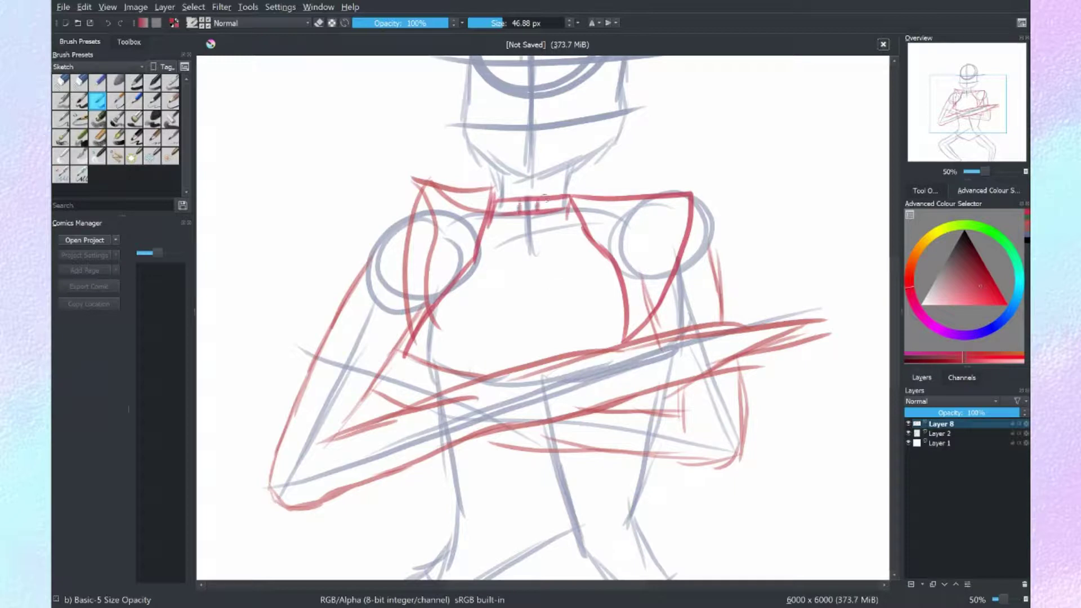
- Redraw the collar band with curved edges and add a short vertical mark near its centre
{"action": "scroll", "coordinate": [540, 247], "scroll_direction": "up", "scroll_amount": 3}
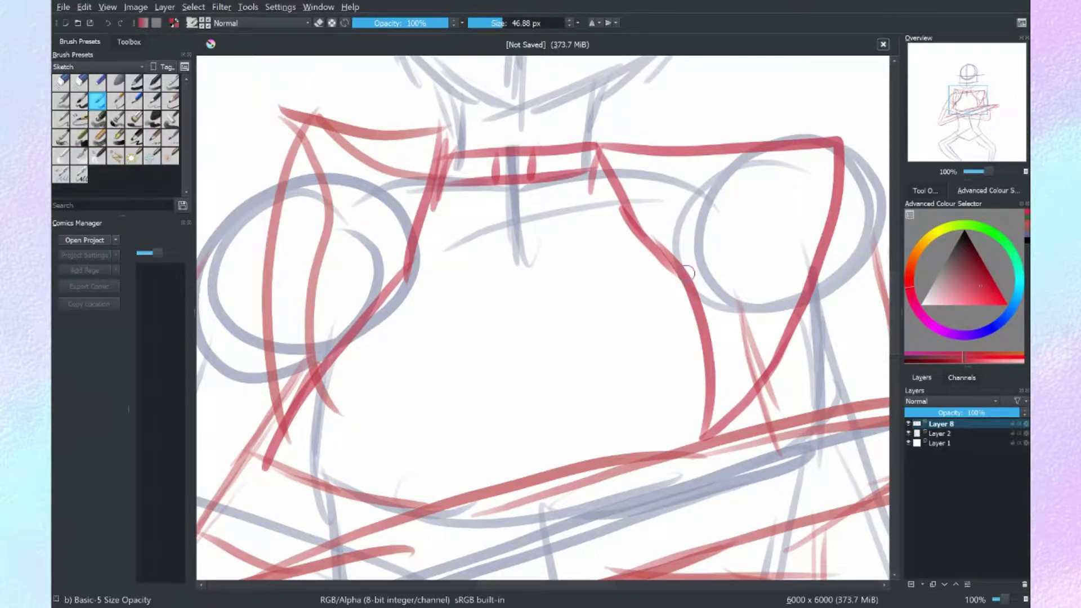
{"action": "scroll", "coordinate": [543, 317], "scroll_direction": "up", "scroll_amount": 5}
{"action": "scroll", "coordinate": [543, 318], "scroll_direction": "down", "scroll_amount": 4}
{"action": "scroll", "coordinate": [543, 317], "scroll_direction": "up", "scroll_amount": 1}
{"action": "left_click_drag", "start_coordinate": [457, 280], "coordinate": [597, 269]}
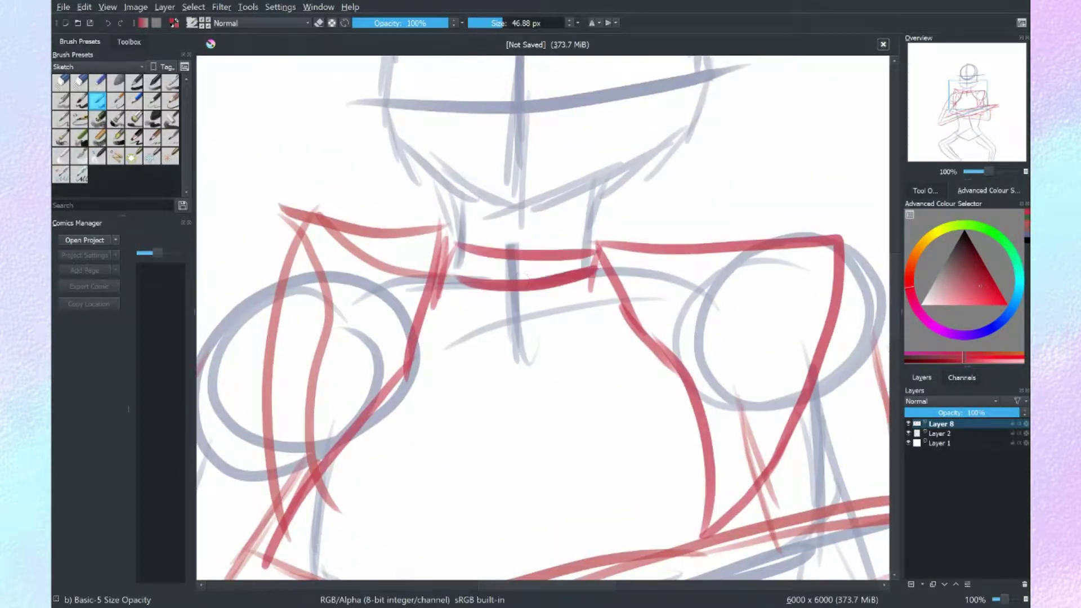
{"action": "left_click_drag", "start_coordinate": [528, 259], "coordinate": [532, 285]}
- Draw vertical straps down both sides of the chest, with two short cross marks on the left strap
{"action": "scroll", "coordinate": [835, 212], "scroll_direction": "up", "scroll_amount": 5}
{"action": "scroll", "coordinate": [883, 332], "scroll_direction": "down", "scroll_amount": 8}
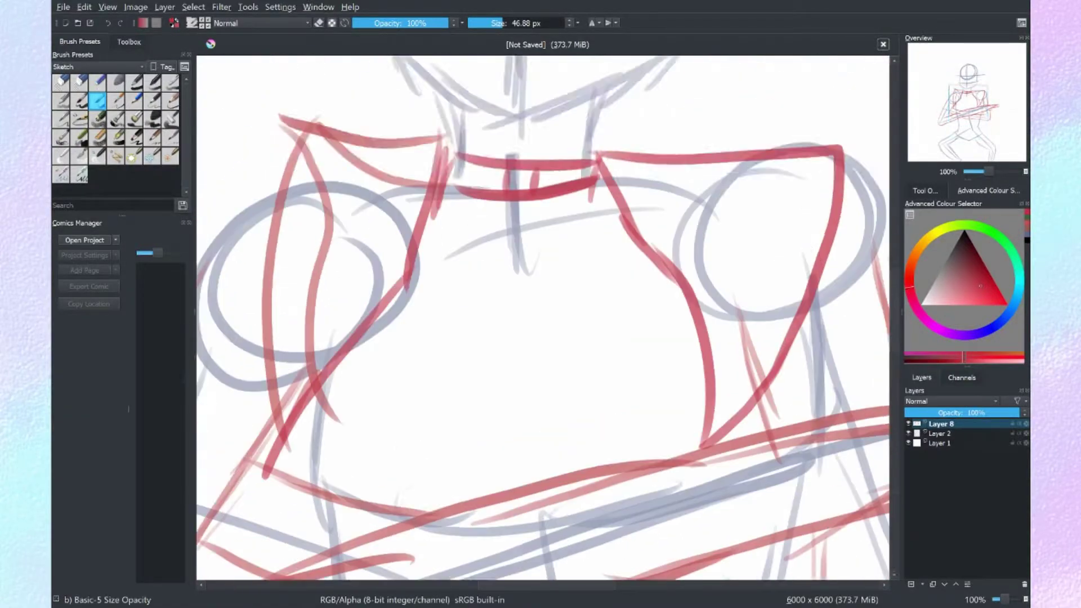
{"action": "left_click_drag", "start_coordinate": [337, 312], "coordinate": [325, 433]}
{"action": "left_click_drag", "start_coordinate": [368, 307], "coordinate": [364, 429]}
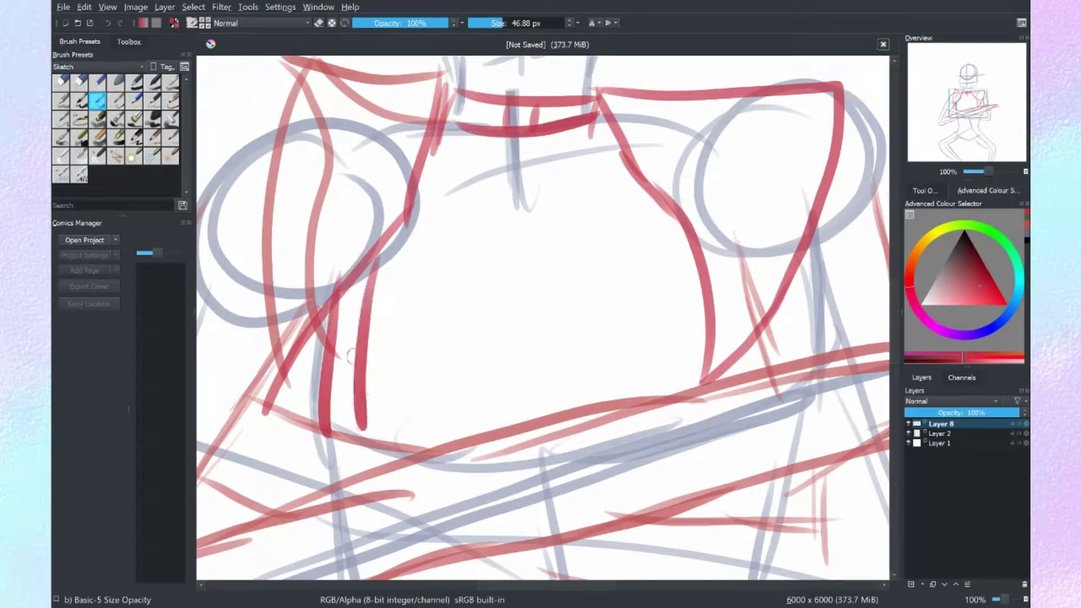
{"action": "left_click_drag", "start_coordinate": [333, 345], "coordinate": [375, 344]}
{"action": "left_click_drag", "start_coordinate": [332, 376], "coordinate": [360, 376]}
{"action": "left_click_drag", "start_coordinate": [710, 314], "coordinate": [696, 391]}
{"action": "left_click_drag", "start_coordinate": [760, 326], "coordinate": [746, 383]}
- Draw the curved upper edge of a band across the lower chest between the straps, redoing unsatisfactory strokes
{"action": "scroll", "coordinate": [543, 318], "scroll_direction": "down", "scroll_amount": 2}
{"action": "scroll", "coordinate": [543, 318], "scroll_direction": "down", "scroll_amount": 2}
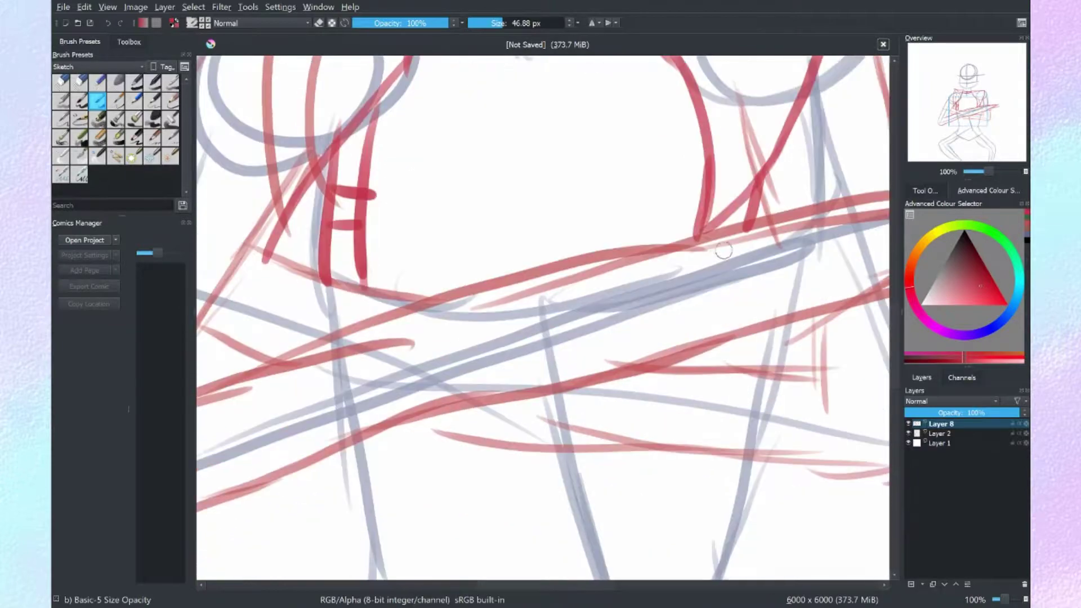
{"action": "left_click_drag", "start_coordinate": [692, 225], "coordinate": [366, 262]}
{"action": "left_click_drag", "start_coordinate": [497, 237], "coordinate": [497, 262]}
{"action": "left_click_drag", "start_coordinate": [534, 231], "coordinate": [533, 265]}
{"action": "left_click_drag", "start_coordinate": [667, 243], "coordinate": [364, 299]}
{"action": "key", "text": "ctrl+z"}
{"action": "key", "text": "ctrl+z"}
{"action": "left_click_drag", "start_coordinate": [690, 217], "coordinate": [369, 264]}
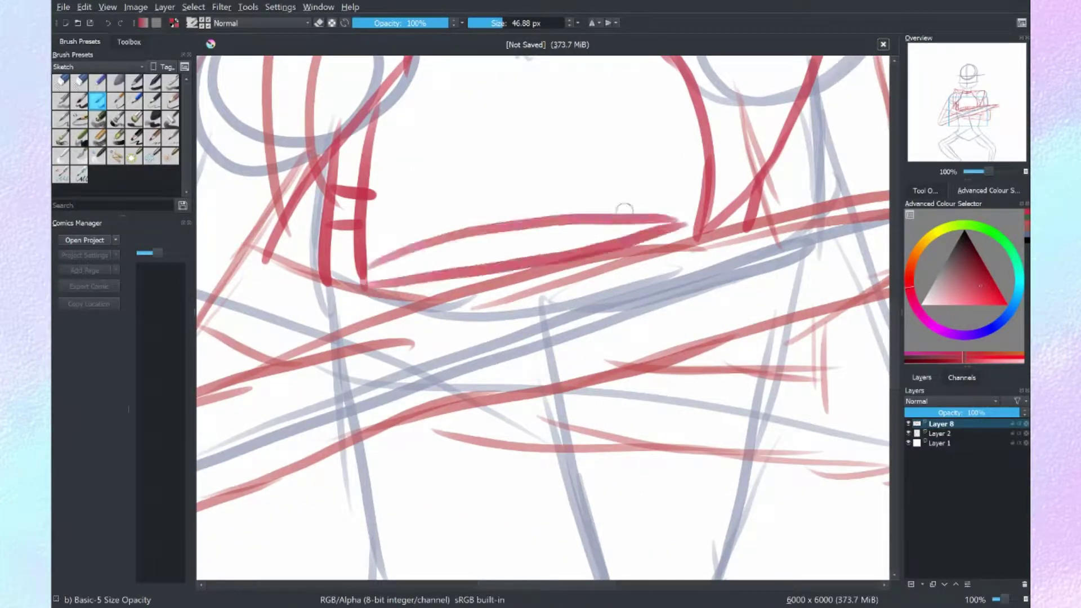
- Draw the lower edge of the chest band just above the forearm and add two short vertical marks inside it
{"action": "left_click_drag", "start_coordinate": [548, 228], "coordinate": [548, 256]}
{"action": "left_click_drag", "start_coordinate": [693, 242], "coordinate": [431, 287]}
{"action": "left_click_drag", "start_coordinate": [503, 233], "coordinate": [503, 262]}
{"action": "scroll", "coordinate": [425, 286], "scroll_direction": "down", "scroll_amount": 7}
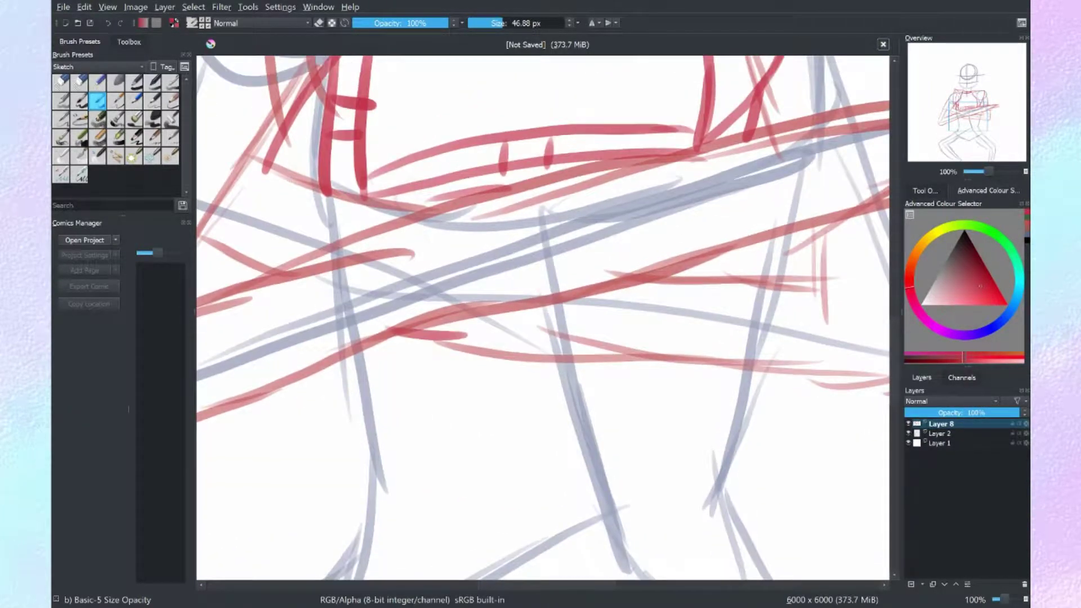
- Draw a wide pair of lips across the belly below the crossed forearms, redoing the parting line between them
{"action": "mouse_move", "coordinate": [415, 294]}
{"action": "left_mouse_down"}
{"action": "mouse_move", "coordinate": [507, 259]}
{"action": "mouse_move", "coordinate": [712, 311]}
{"action": "left_mouse_up"}
{"action": "left_click_drag", "start_coordinate": [425, 304], "coordinate": [711, 318]}
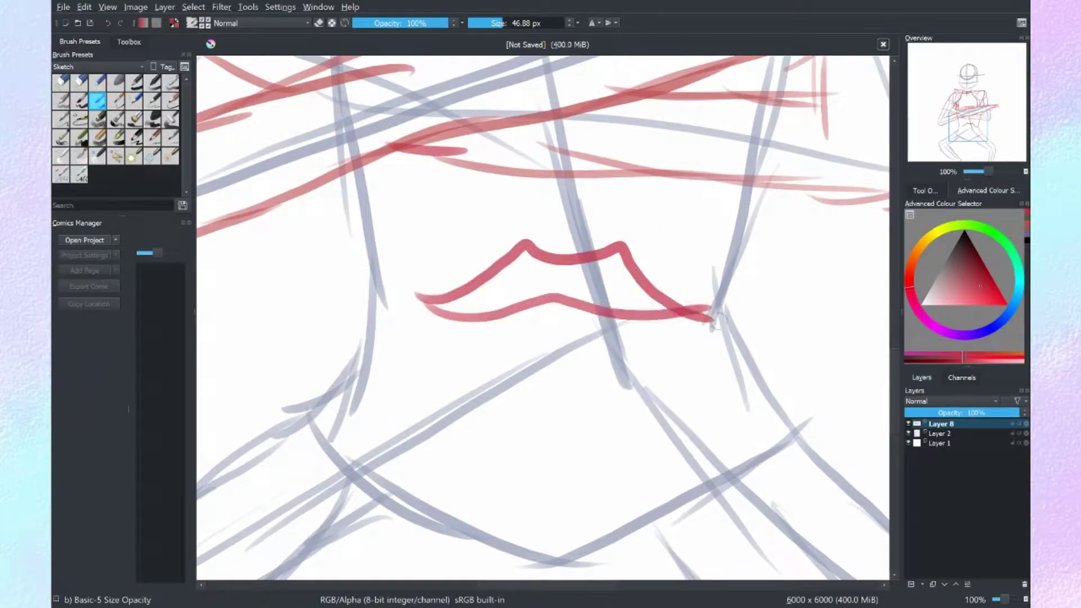
{"action": "left_click_drag", "start_coordinate": [427, 311], "coordinate": [702, 315]}
{"action": "key", "text": "ctrl+z"}
{"action": "left_click_drag", "start_coordinate": [426, 304], "coordinate": [687, 319]}
- Draw a curved, pointed lock of fringe hair down the middle of the forehead with two strokes
{"action": "scroll", "coordinate": [620, 366], "scroll_direction": "up", "scroll_amount": 1}
{"action": "scroll", "coordinate": [564, 500], "scroll_direction": "up", "scroll_amount": 1}
{"action": "scroll", "coordinate": [564, 500], "scroll_direction": "down", "scroll_amount": 2}
{"action": "scroll", "coordinate": [535, 338], "scroll_direction": "up", "scroll_amount": 5}
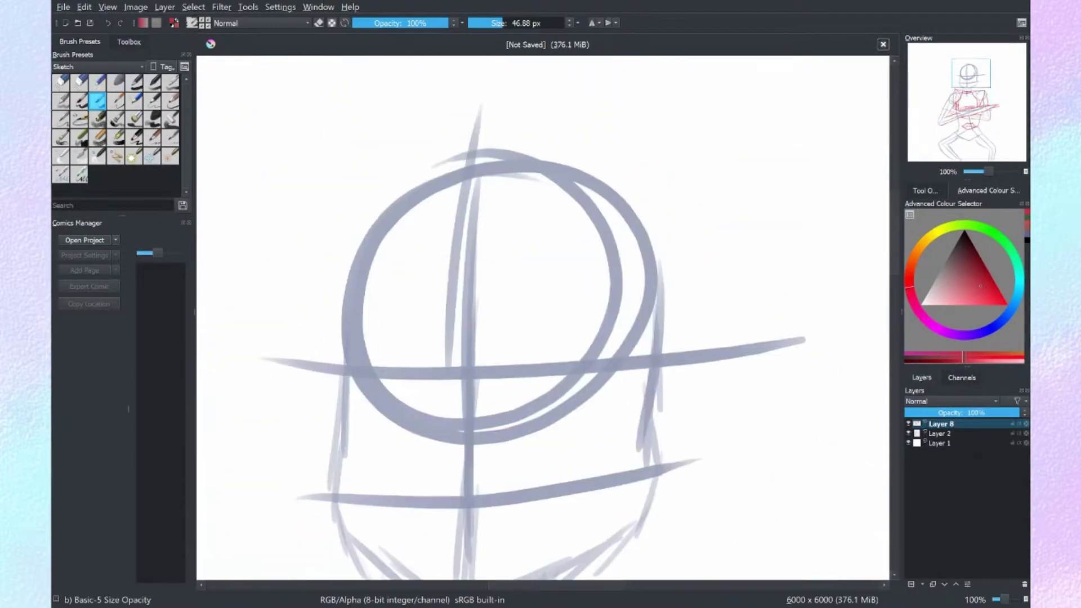
{"action": "left_click_drag", "start_coordinate": [500, 198], "coordinate": [431, 374]}
{"action": "left_click_drag", "start_coordinate": [560, 208], "coordinate": [451, 376]}
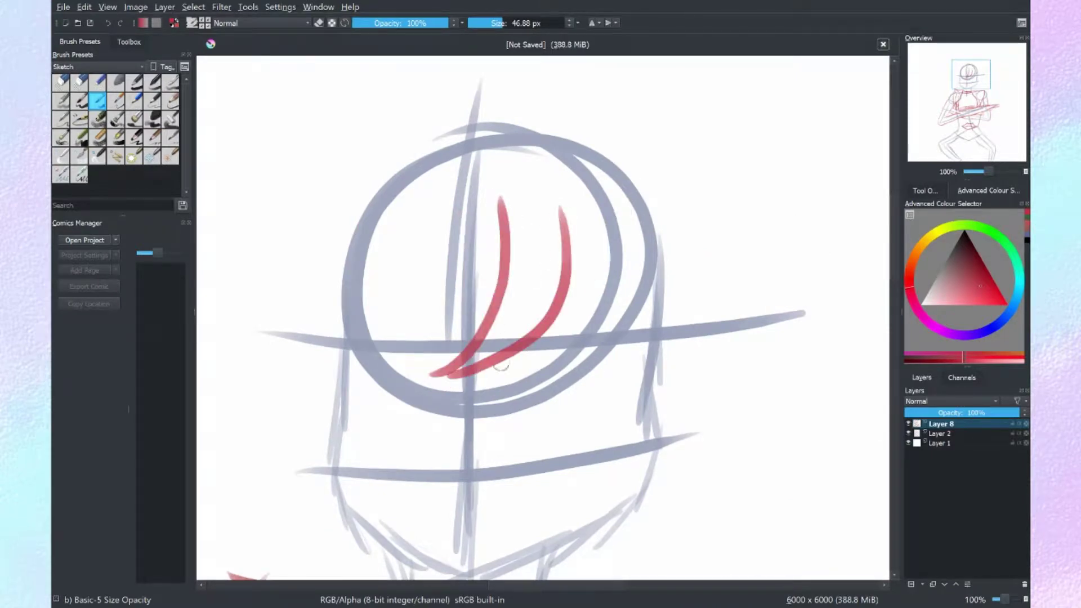
- Add pointed fringe strands on both sides of the central lock and the left outline of the hair beside the face
{"action": "left_click_drag", "start_coordinate": [498, 213], "coordinate": [366, 403]}
{"action": "left_click_drag", "start_coordinate": [391, 163], "coordinate": [365, 419]}
{"action": "left_click_drag", "start_coordinate": [569, 223], "coordinate": [682, 338]}
{"action": "key", "text": "ctrl+z"}
{"action": "left_click_drag", "start_coordinate": [568, 222], "coordinate": [670, 392]}
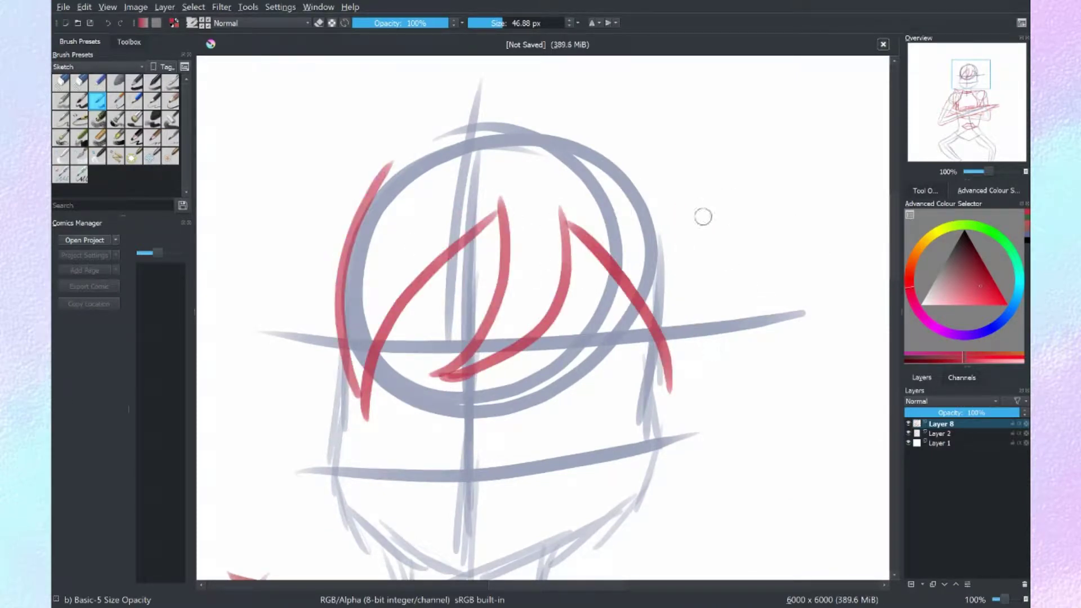
- Draw the right side of the hair and its line across the top of the head, redoing unsatisfactory strokes
{"action": "left_click_drag", "start_coordinate": [698, 179], "coordinate": [667, 394]}
{"action": "left_click_drag", "start_coordinate": [625, 134], "coordinate": [695, 192]}
{"action": "mouse_move", "coordinate": [616, 128]}
{"action": "left_mouse_down"}
{"action": "mouse_move", "coordinate": [315, 234]}
{"action": "mouse_move", "coordinate": [369, 188]}
{"action": "mouse_move", "coordinate": [693, 183]}
{"action": "mouse_move", "coordinate": [563, 135]}
{"action": "mouse_move", "coordinate": [363, 220]}
{"action": "left_mouse_up"}
{"action": "key", "text": "ctrl+z"}
{"action": "key", "text": "ctrl+z"}
{"action": "key", "text": "ctrl+z"}
- Draw a higher outer hair outline with a peak above the head and a spiky tuft towards the right
{"action": "key", "text": "minus"}
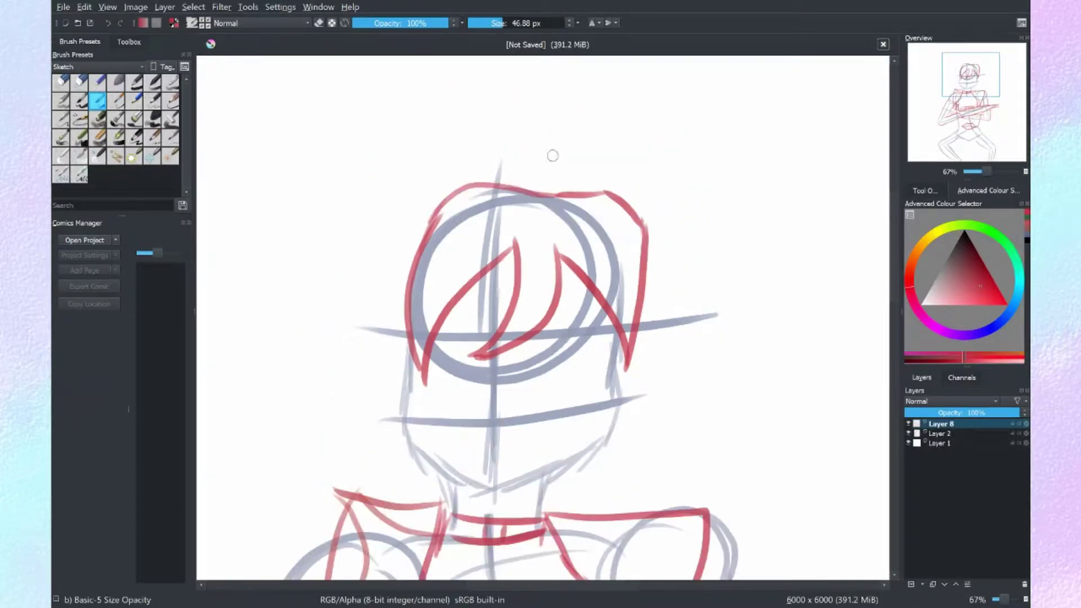
{"action": "mouse_move", "coordinate": [553, 155]}
{"action": "left_mouse_down"}
{"action": "mouse_move", "coordinate": [374, 337]}
{"action": "mouse_move", "coordinate": [505, 116]}
{"action": "mouse_move", "coordinate": [386, 206]}
{"action": "left_mouse_up"}
{"action": "key", "text": "ctrl+z"}
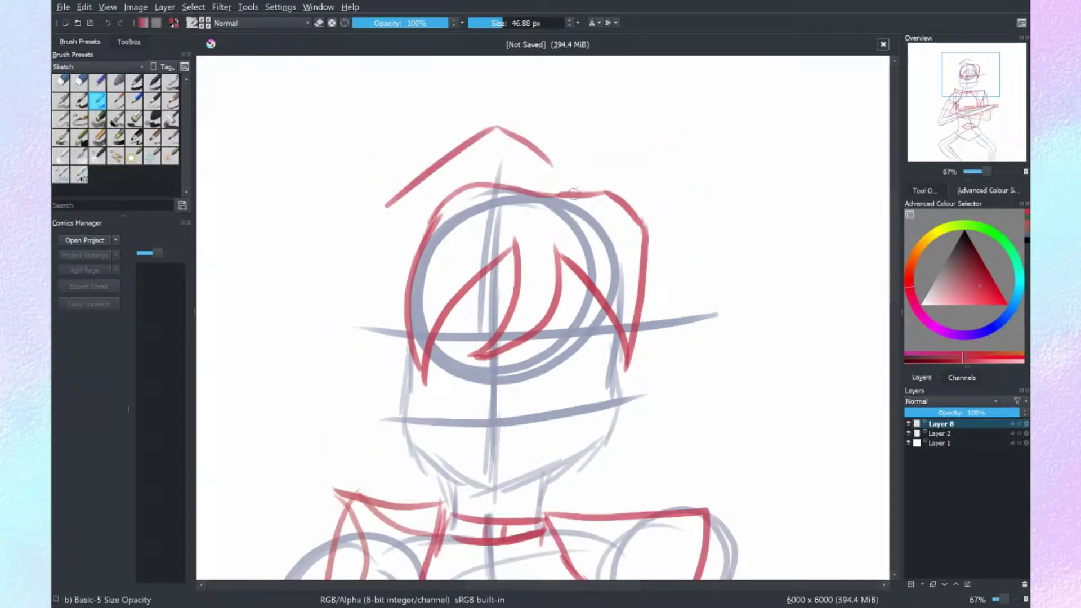
{"action": "mouse_move", "coordinate": [551, 163]}
{"action": "left_mouse_down"}
{"action": "mouse_move", "coordinate": [586, 105]}
{"action": "mouse_move", "coordinate": [582, 151]}
{"action": "left_mouse_up"}
{"action": "left_click_drag", "start_coordinate": [585, 148], "coordinate": [642, 235]}
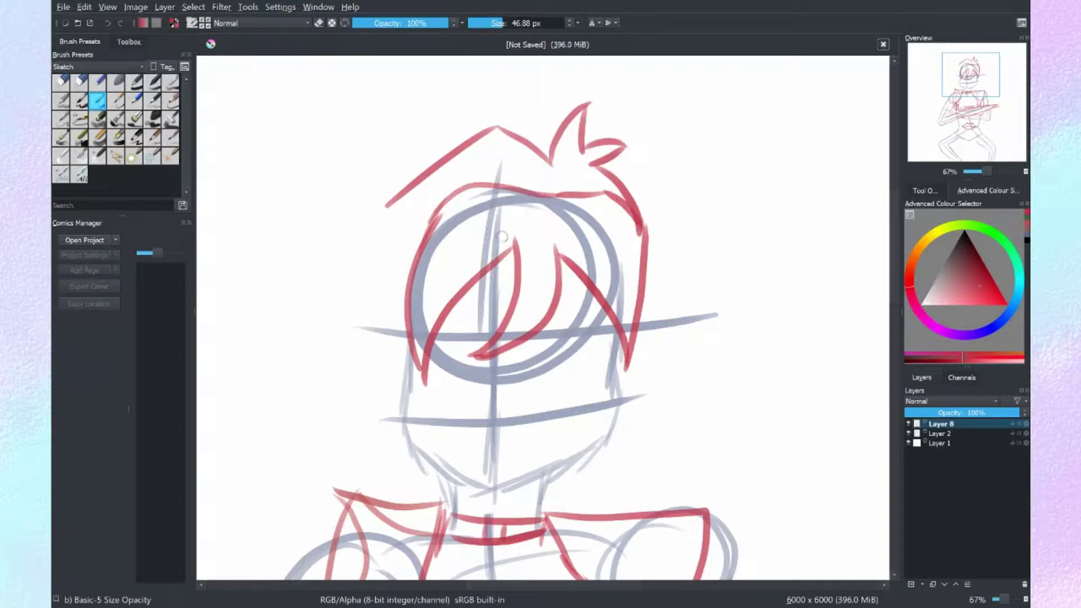
- Draw a pointed ear on each side of the head and extend the outer hair outline down towards both ears
{"action": "left_click_drag", "start_coordinate": [407, 365], "coordinate": [397, 313]}
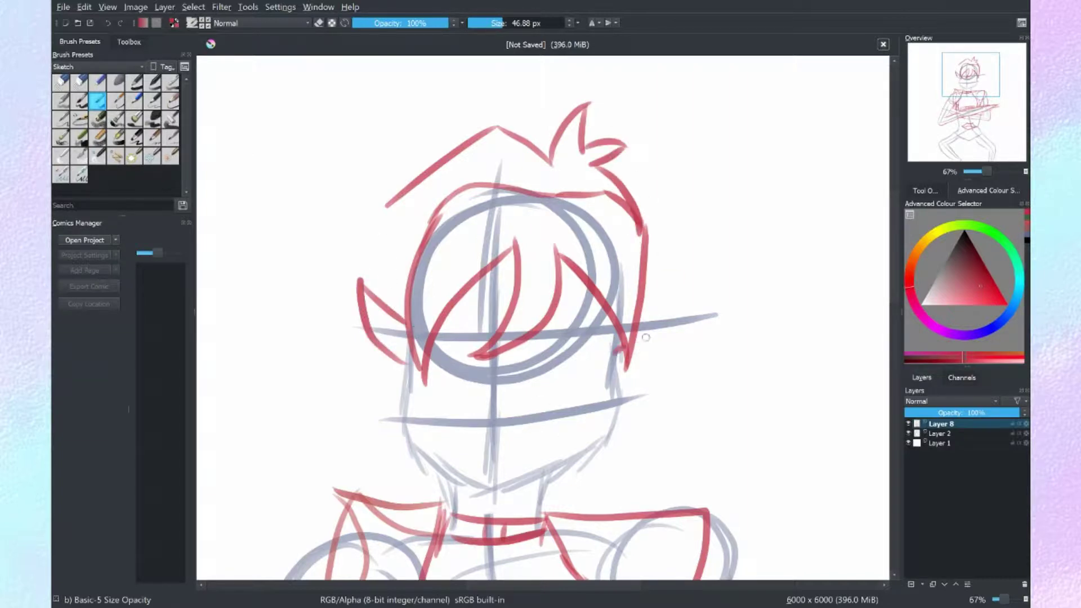
{"action": "mouse_move", "coordinate": [632, 343]}
{"action": "left_mouse_down"}
{"action": "mouse_move", "coordinate": [683, 328]}
{"action": "mouse_move", "coordinate": [676, 304]}
{"action": "mouse_move", "coordinate": [615, 389]}
{"action": "left_mouse_up"}
{"action": "key", "text": "ctrl+z"}
{"action": "key", "text": "ctrl+z"}
{"action": "left_click_drag", "start_coordinate": [394, 196], "coordinate": [363, 298]}
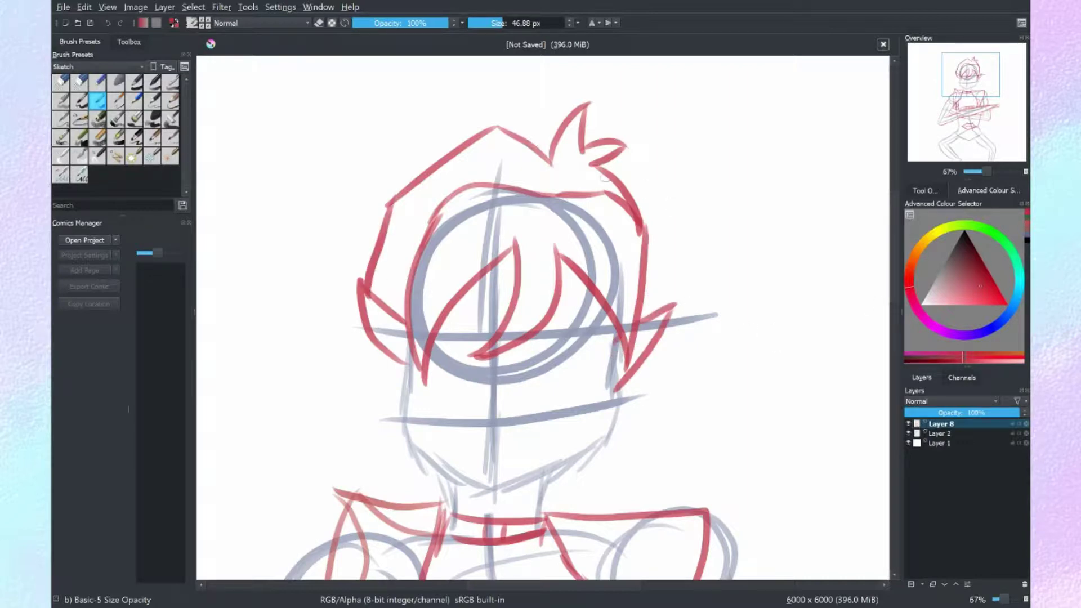
{"action": "mouse_move", "coordinate": [670, 176]}
{"action": "left_mouse_down"}
{"action": "mouse_move", "coordinate": [688, 270]}
{"action": "mouse_move", "coordinate": [611, 521]}
{"action": "left_mouse_up"}
{"action": "scroll", "coordinate": [799, 320], "scroll_direction": "down", "scroll_amount": 3}
{"action": "key", "text": "ctrl+z"}
{"action": "left_click_drag", "start_coordinate": [673, 191], "coordinate": [712, 385]}
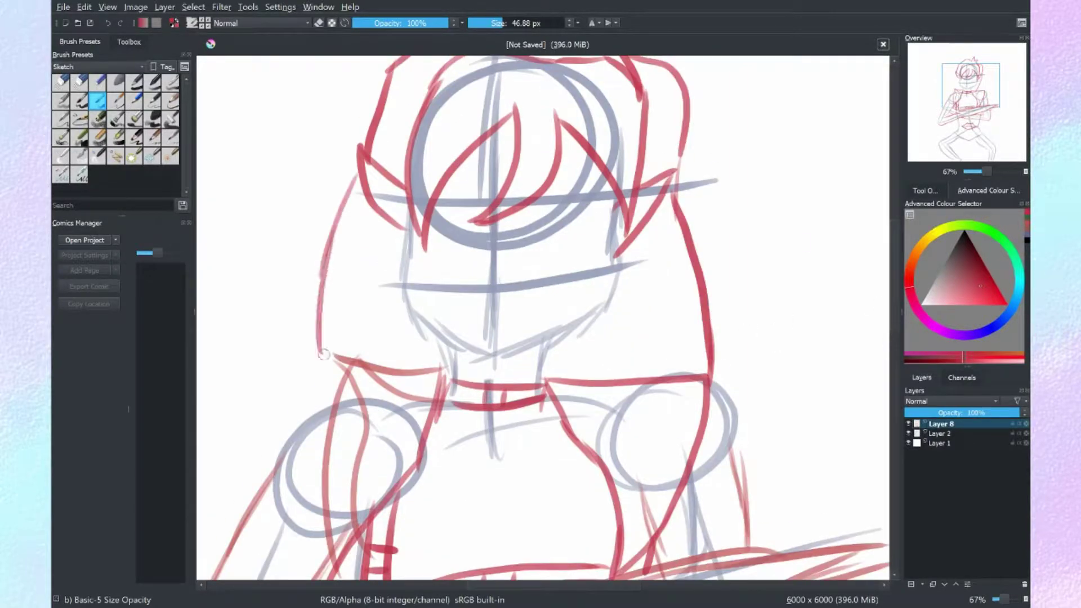
{"action": "key", "text": "ctrl+z"}
{"action": "mouse_move", "coordinate": [673, 205]}
{"action": "left_mouse_down"}
{"action": "mouse_move", "coordinate": [704, 336]}
{"action": "mouse_move", "coordinate": [691, 373]}
{"action": "left_mouse_up"}
{"action": "left_click_drag", "start_coordinate": [363, 186], "coordinate": [302, 326]}
{"action": "left_click_drag", "start_coordinate": [337, 272], "coordinate": [307, 315]}
{"action": "left_click_drag", "start_coordinate": [336, 311], "coordinate": [311, 430]}
{"action": "key", "text": "ctrl+z"}
{"action": "key", "text": "ctrl+z"}
{"action": "key", "text": "ctrl+z"}
{"action": "key", "text": "ctrl+z"}
{"action": "key", "text": "ctrl+z"}
{"action": "key", "text": "ctrl+z"}
{"action": "key", "text": "ctrl+z"}
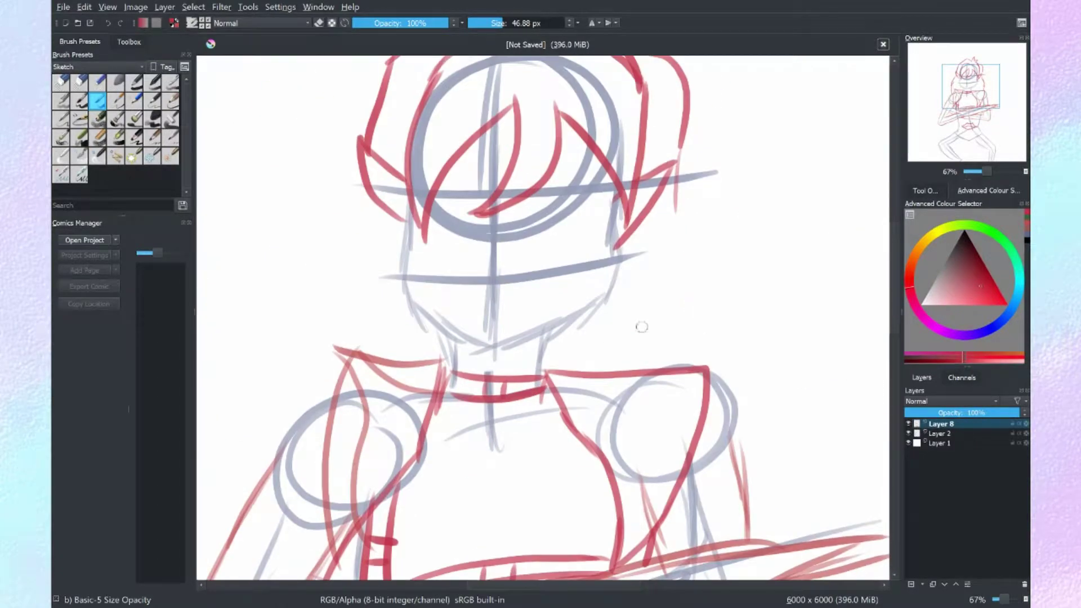
- Draw long hair falling from both ears to the shoulders, with pointed ends on each side
{"action": "left_click_drag", "start_coordinate": [357, 169], "coordinate": [270, 431]}
{"action": "left_click_drag", "start_coordinate": [306, 321], "coordinate": [279, 434]}
{"action": "left_click_drag", "start_coordinate": [675, 151], "coordinate": [726, 400]}
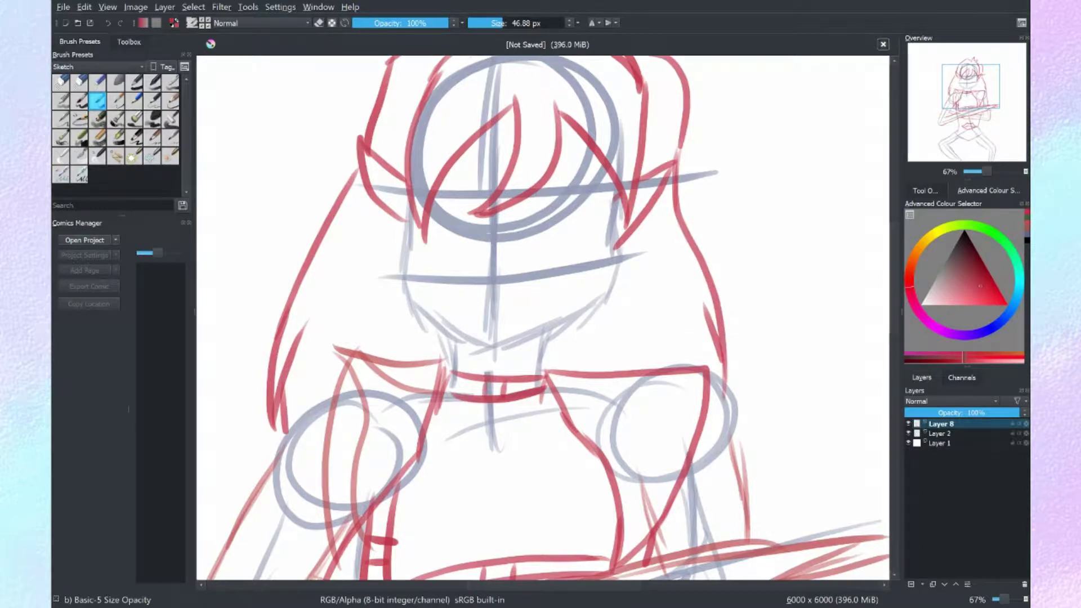
- Draw a curved belt across the hips with upper and lower edges and two short vertical marks in its middle
{"action": "scroll", "coordinate": [544, 318], "scroll_direction": "down", "scroll_amount": 8}
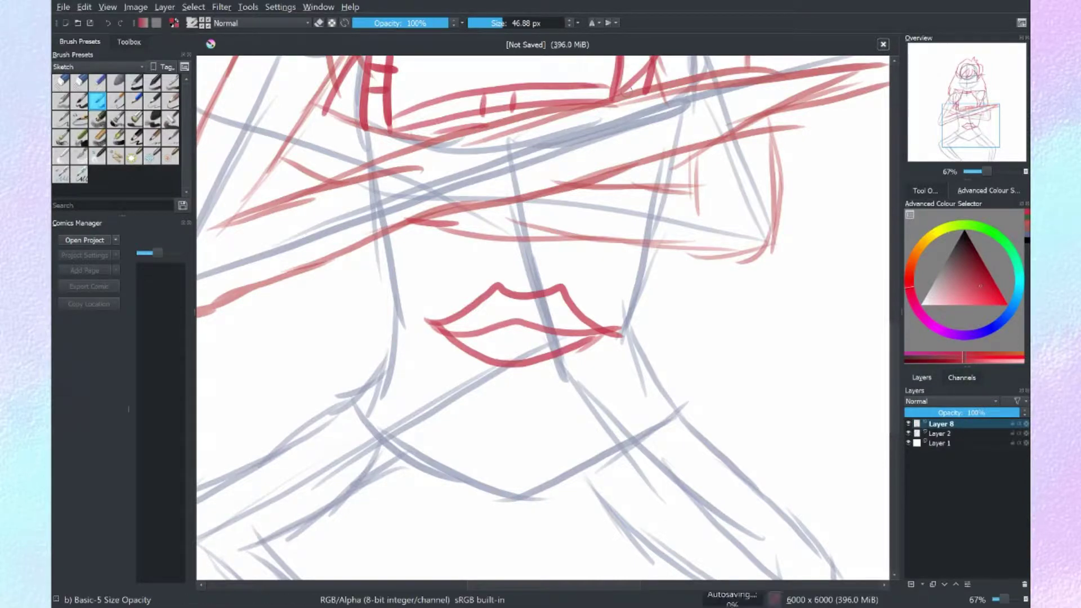
{"action": "scroll", "coordinate": [543, 318], "scroll_direction": "down", "scroll_amount": 4}
{"action": "left_click_drag", "start_coordinate": [373, 141], "coordinate": [663, 152]}
{"action": "left_click_drag", "start_coordinate": [333, 167], "coordinate": [691, 182]}
{"action": "left_click_drag", "start_coordinate": [489, 179], "coordinate": [487, 209]}
{"action": "left_click_drag", "start_coordinate": [534, 179], "coordinate": [530, 209]}
- Draw a short flared skirt from the belt, with slanted sides and a curved hem over the thighs
{"action": "mouse_move", "coordinate": [363, 132]}
{"action": "left_mouse_down"}
{"action": "mouse_move", "coordinate": [246, 180]}
{"action": "mouse_move", "coordinate": [475, 280]}
{"action": "left_mouse_up"}
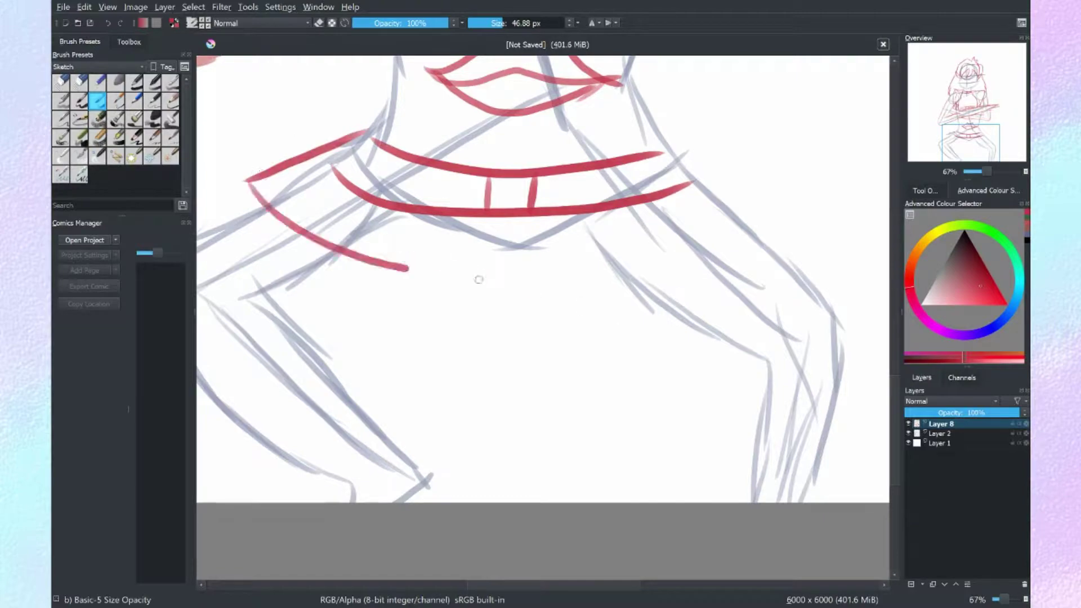
{"action": "key", "text": "ctrl+z"}
{"action": "mouse_move", "coordinate": [253, 183]}
{"action": "left_mouse_down"}
{"action": "mouse_move", "coordinate": [570, 288]}
{"action": "mouse_move", "coordinate": [662, 149]}
{"action": "left_mouse_up"}
- Draw a boot on each lower leg, with a slanted top edge below the knee and sides following the leg
{"action": "scroll", "coordinate": [805, 399], "scroll_direction": "right", "scroll_amount": 1}
{"action": "left_click_drag", "start_coordinate": [825, 393], "coordinate": [754, 421]}
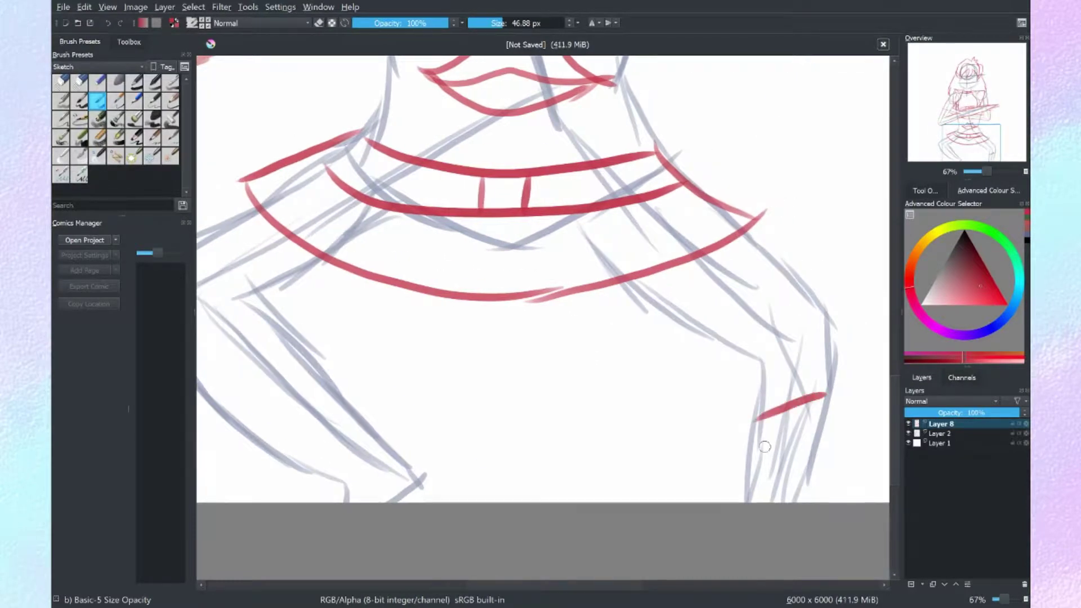
{"action": "scroll", "coordinate": [543, 281], "scroll_direction": "left", "scroll_amount": 4}
{"action": "left_click_drag", "start_coordinate": [641, 354], "coordinate": [535, 496]}
{"action": "scroll", "coordinate": [543, 282], "scroll_direction": "right", "scroll_amount": 2}
{"action": "left_click_drag", "start_coordinate": [344, 436], "coordinate": [442, 499]}
{"action": "scroll", "coordinate": [543, 281], "scroll_direction": "right", "scroll_amount": 1}
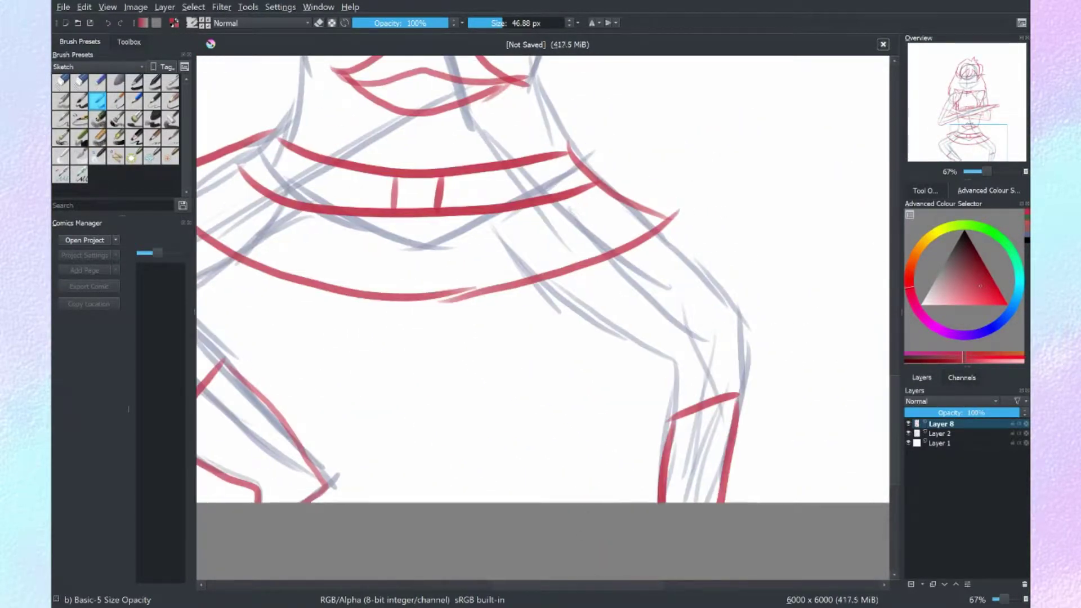
- Draw short cuff stripes across the upper forearm on the left and across the wrist of the lower forearm beside it
{"action": "scroll", "coordinate": [543, 282], "scroll_direction": "up", "scroll_amount": 6}
{"action": "scroll", "coordinate": [543, 281], "scroll_direction": "down", "scroll_amount": 2}
{"action": "scroll", "coordinate": [543, 318], "scroll_direction": "left", "scroll_amount": 3}
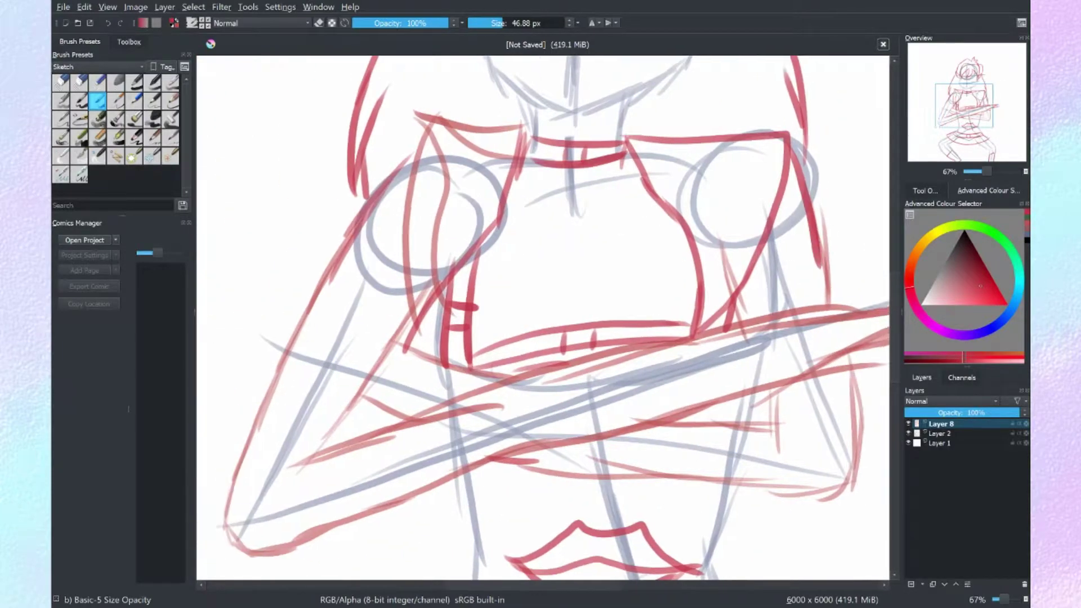
{"action": "left_click_drag", "start_coordinate": [523, 389], "coordinate": [537, 466]}
{"action": "mouse_move", "coordinate": [542, 388]}
{"action": "left_mouse_down"}
{"action": "mouse_move", "coordinate": [551, 463]}
{"action": "mouse_move", "coordinate": [566, 456]}
{"action": "left_mouse_up"}
{"action": "mouse_move", "coordinate": [607, 448]}
{"action": "left_mouse_down"}
{"action": "mouse_move", "coordinate": [598, 482]}
{"action": "mouse_move", "coordinate": [611, 480]}
{"action": "left_mouse_up"}
{"action": "left_click_drag", "start_coordinate": [635, 441], "coordinate": [625, 483]}
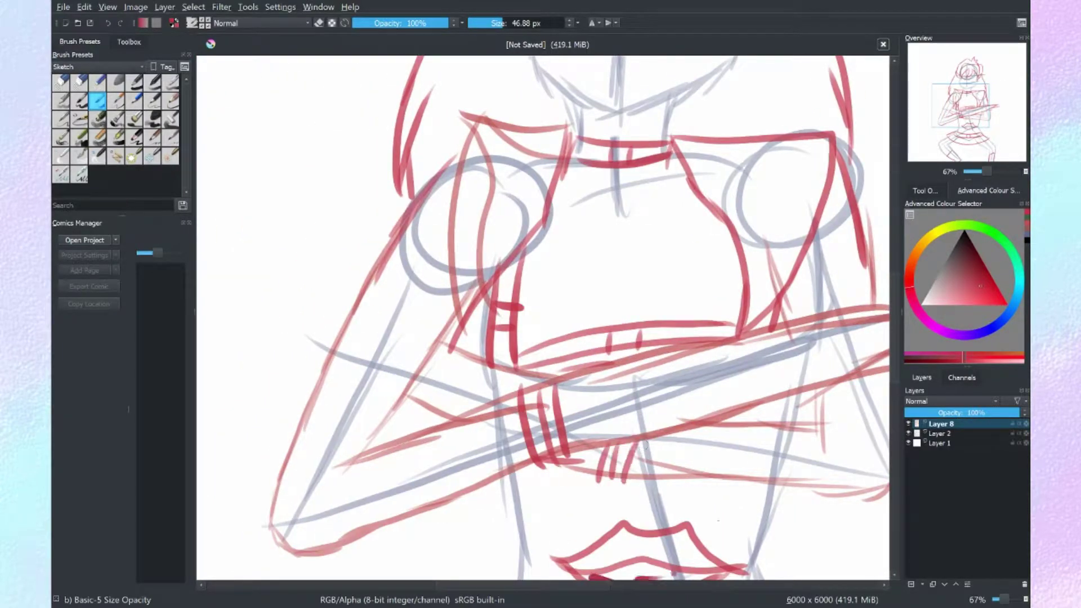
- Draw curved cuff stripes around the right-hand wrist and outline the fist at the end of the forearm
{"action": "scroll", "coordinate": [659, 526], "scroll_direction": "right", "scroll_amount": 5}
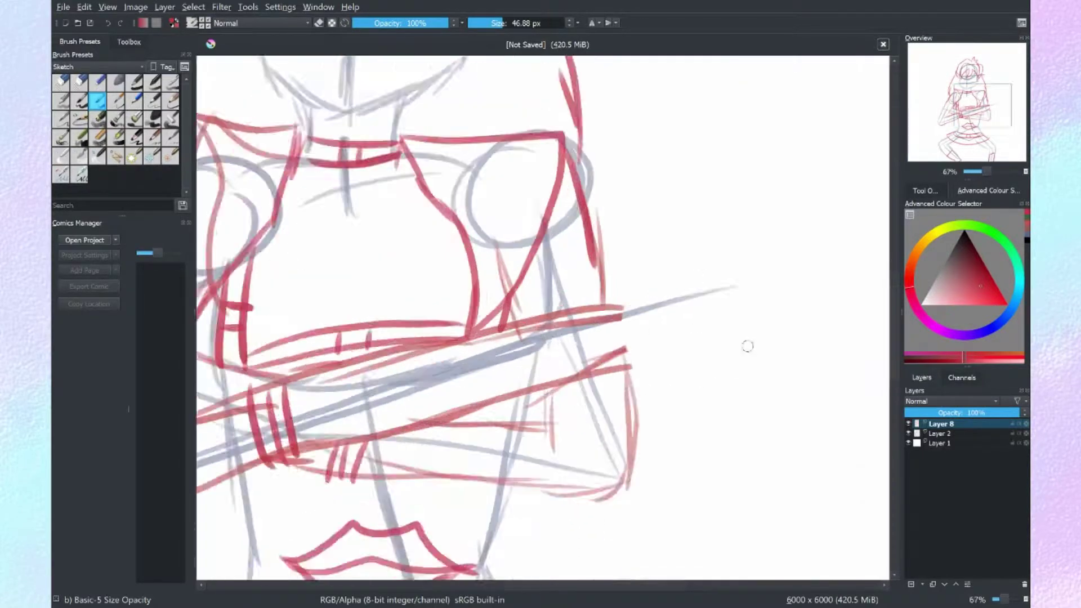
{"action": "key", "text": "1"}
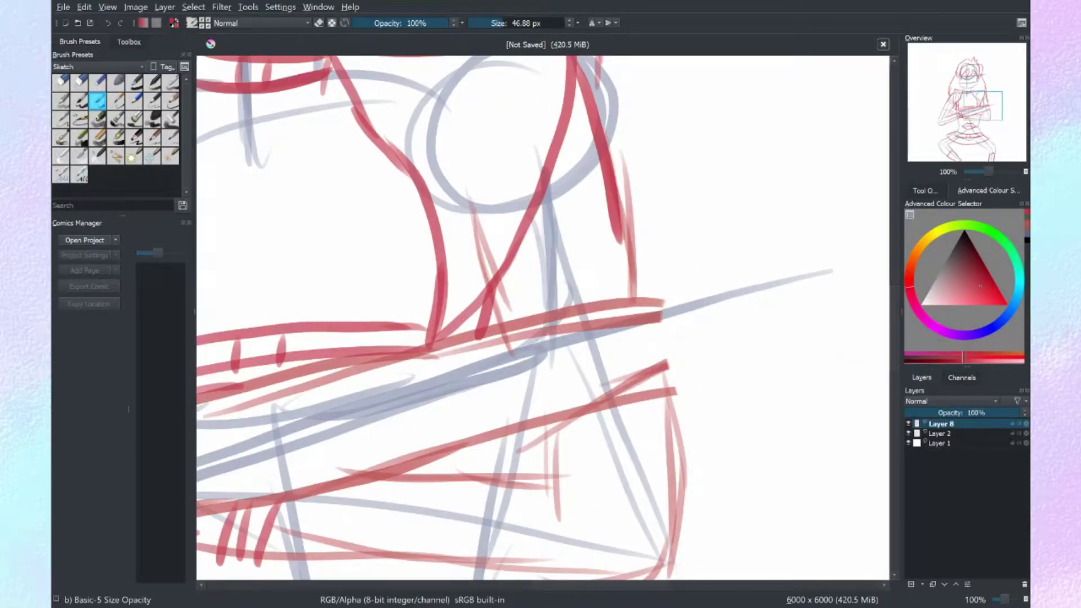
{"action": "left_click_drag", "start_coordinate": [590, 309], "coordinate": [598, 404]}
{"action": "left_click_drag", "start_coordinate": [610, 311], "coordinate": [614, 401]}
{"action": "mouse_move", "coordinate": [629, 308]}
{"action": "left_mouse_down"}
{"action": "mouse_move", "coordinate": [636, 403]}
{"action": "mouse_move", "coordinate": [754, 299]}
{"action": "mouse_move", "coordinate": [664, 393]}
{"action": "left_mouse_up"}
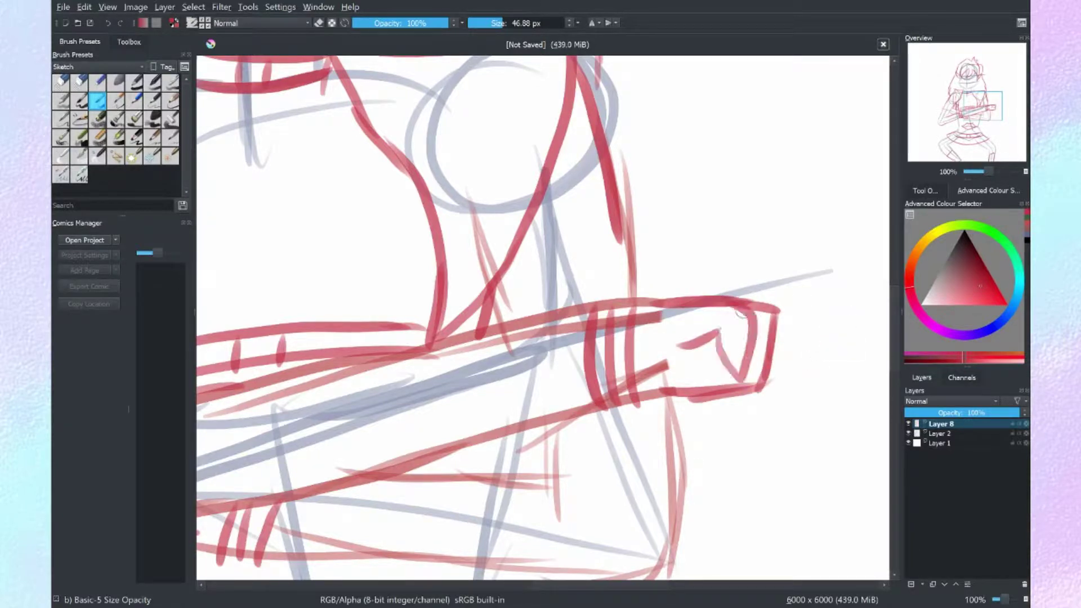
- Draw a sword held in the right-hand fist, with a grip, pommel, triangular guard and long curved blade
{"action": "mouse_move", "coordinate": [774, 269]}
{"action": "left_mouse_down"}
{"action": "mouse_move", "coordinate": [669, 418]}
{"action": "mouse_move", "coordinate": [701, 419]}
{"action": "mouse_move", "coordinate": [687, 293]}
{"action": "mouse_move", "coordinate": [691, 449]}
{"action": "mouse_move", "coordinate": [772, 377]}
{"action": "left_mouse_up"}
{"action": "key", "text": "minus"}
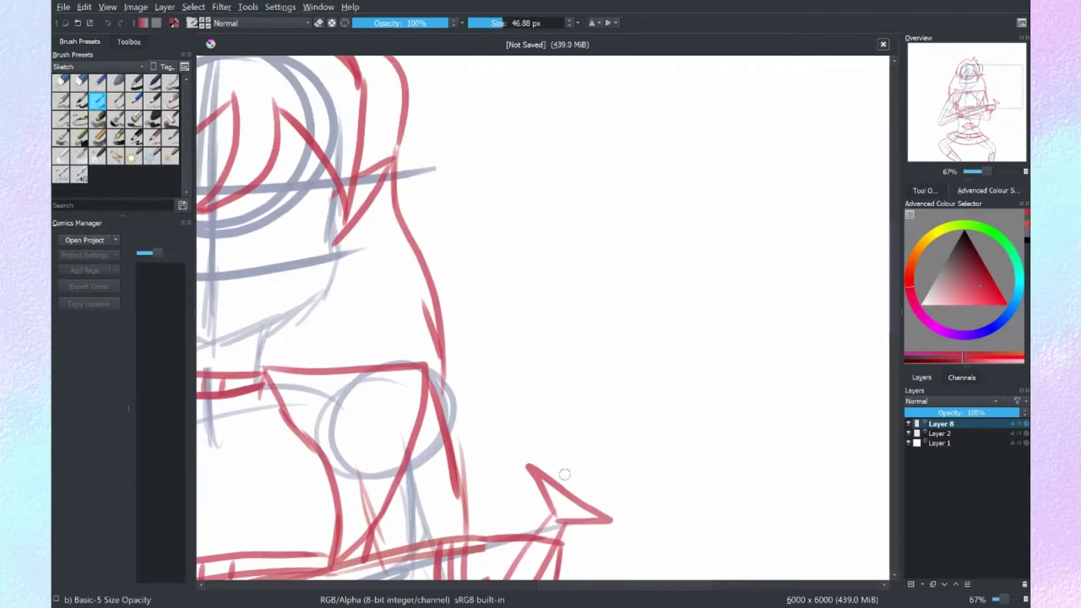
{"action": "mouse_move", "coordinate": [563, 475]}
{"action": "left_mouse_down"}
{"action": "mouse_move", "coordinate": [655, 144]}
{"action": "mouse_move", "coordinate": [591, 510]}
{"action": "left_mouse_up"}
{"action": "scroll", "coordinate": [777, 422], "scroll_direction": "down", "scroll_amount": 3}
{"action": "mouse_move", "coordinate": [493, 397]}
{"action": "left_mouse_down"}
{"action": "mouse_move", "coordinate": [548, 380]}
{"action": "mouse_move", "coordinate": [566, 391]}
{"action": "mouse_move", "coordinate": [563, 407]}
{"action": "left_mouse_up"}
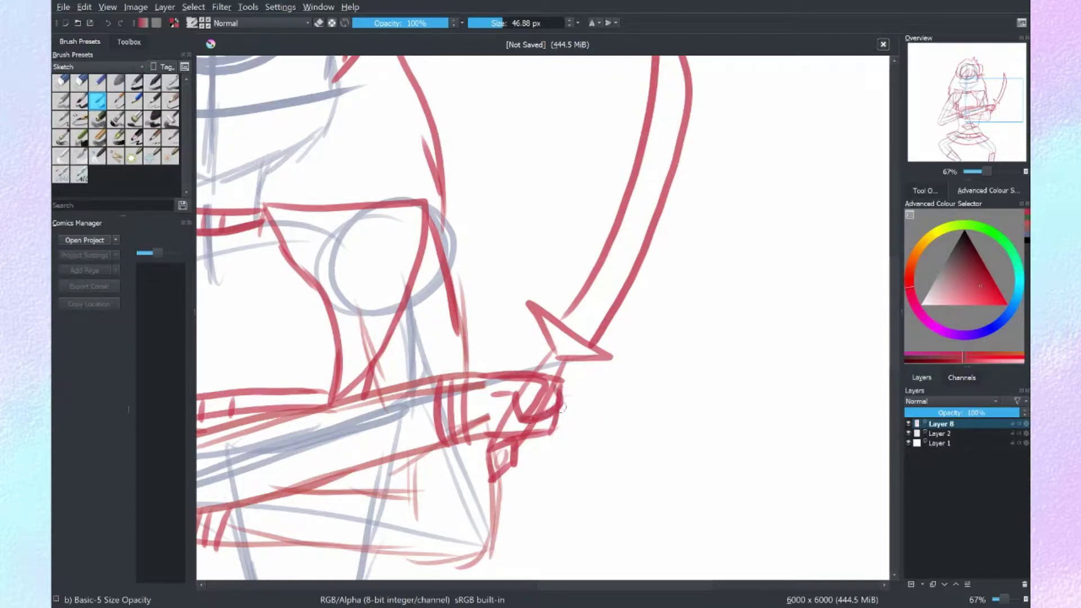
- Remove the finger strokes drawn over the sword grip and return from the eraser to the sketch brush
{"action": "scroll", "coordinate": [548, 426], "scroll_direction": "left", "scroll_amount": 5}
{"action": "key", "text": "ctrl+z"}
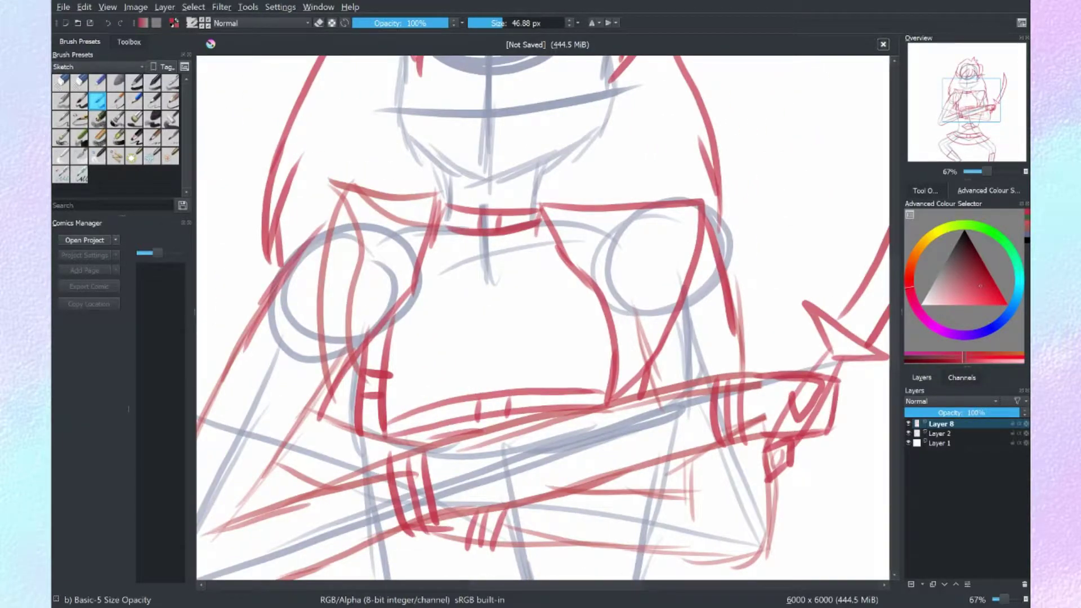
{"action": "scroll", "coordinate": [650, 466], "scroll_direction": "right", "scroll_amount": 3}
{"action": "scroll", "coordinate": [717, 396], "scroll_direction": "up", "scroll_amount": 3}
{"action": "key", "text": "1"}
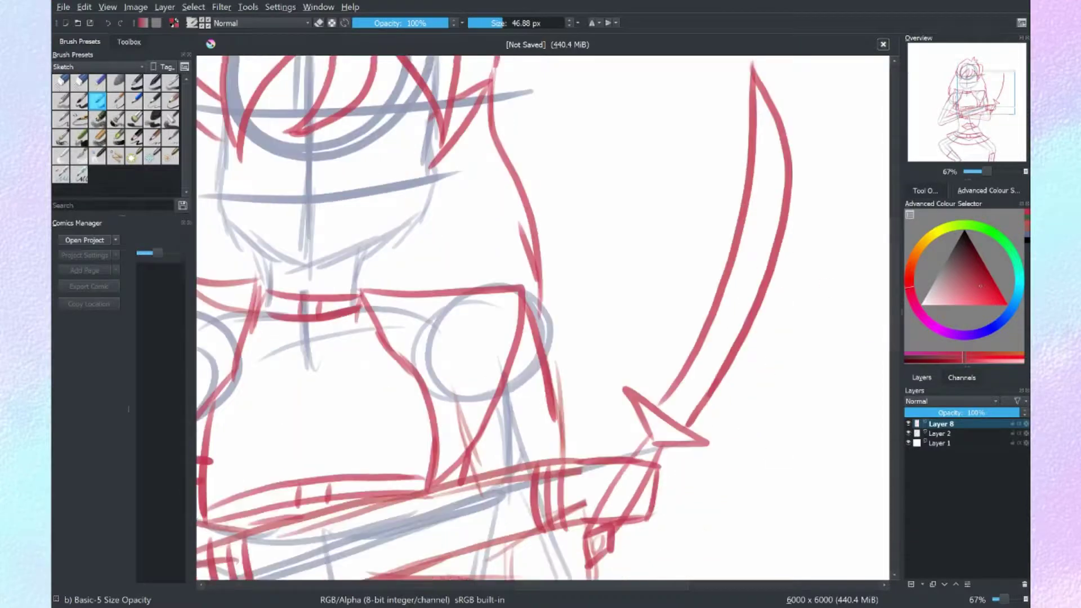
{"action": "key", "text": "/"}
{"action": "key", "text": "ctrl+z"}
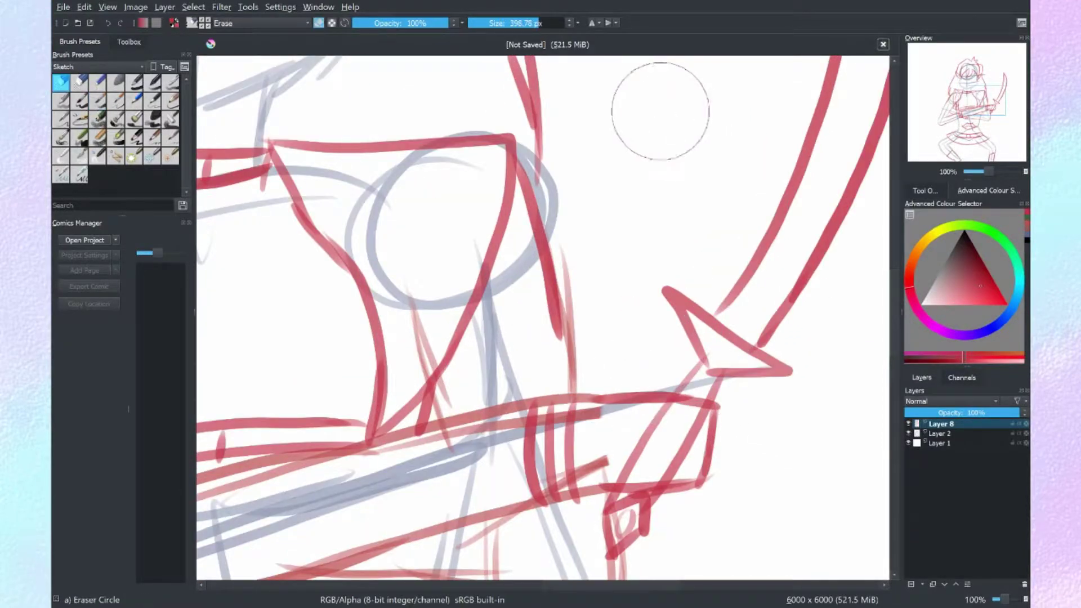
{"action": "key", "text": "slash"}
{"action": "key", "text": "slash"}
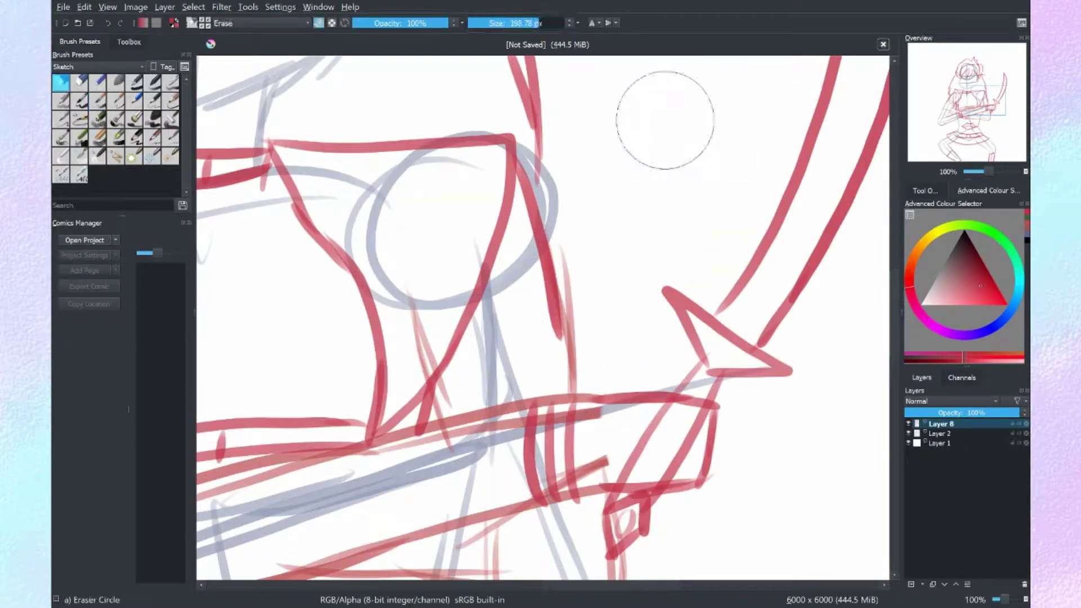
{"action": "key", "text": "slash"}
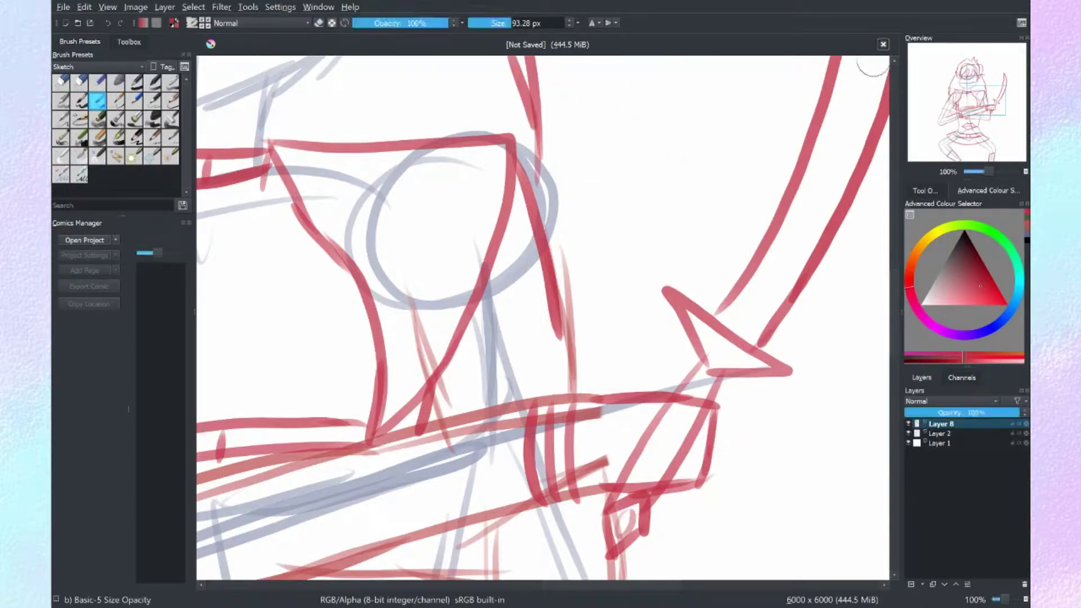
- Draw the fingers of the right-hand fist wrapping around the sword grip, redoing the first stroke
{"action": "left_click_drag", "start_coordinate": [591, 496], "coordinate": [712, 459]}
{"action": "key", "text": "ctrl+z"}
{"action": "left_click_drag", "start_coordinate": [675, 460], "coordinate": [709, 482]}
{"action": "left_click_drag", "start_coordinate": [718, 450], "coordinate": [670, 435]}
{"action": "left_click_drag", "start_coordinate": [709, 396], "coordinate": [721, 418]}
{"action": "left_click_drag", "start_coordinate": [794, 392], "coordinate": [400, 411]}
{"action": "scroll", "coordinate": [541, 316], "scroll_direction": "down", "scroll_amount": 5}
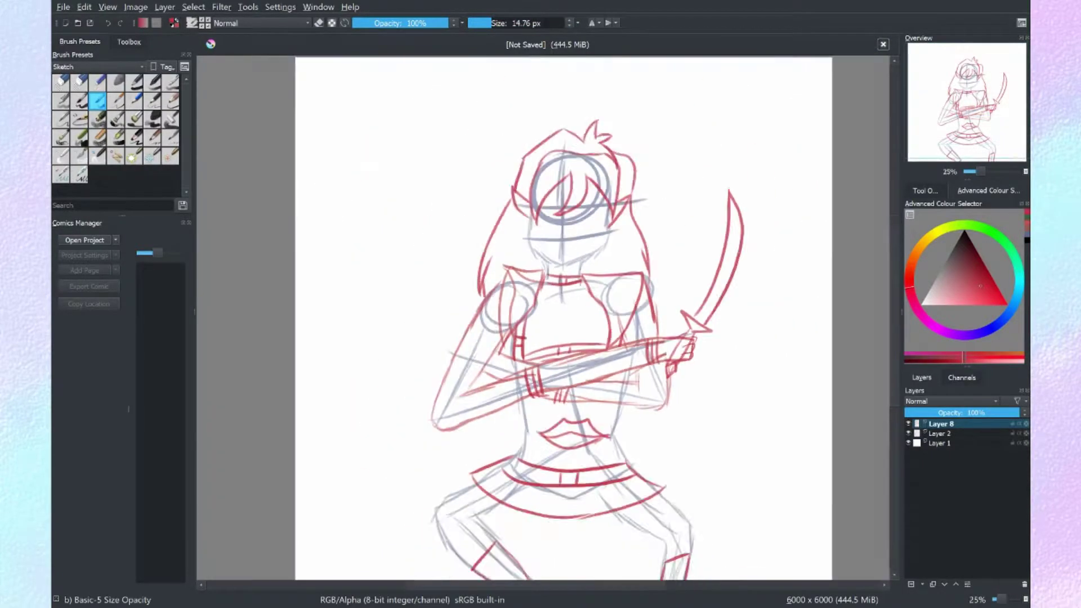
{"action": "scroll", "coordinate": [580, 315], "scroll_direction": "up", "scroll_amount": 3}
{"action": "key", "text": "minus"}
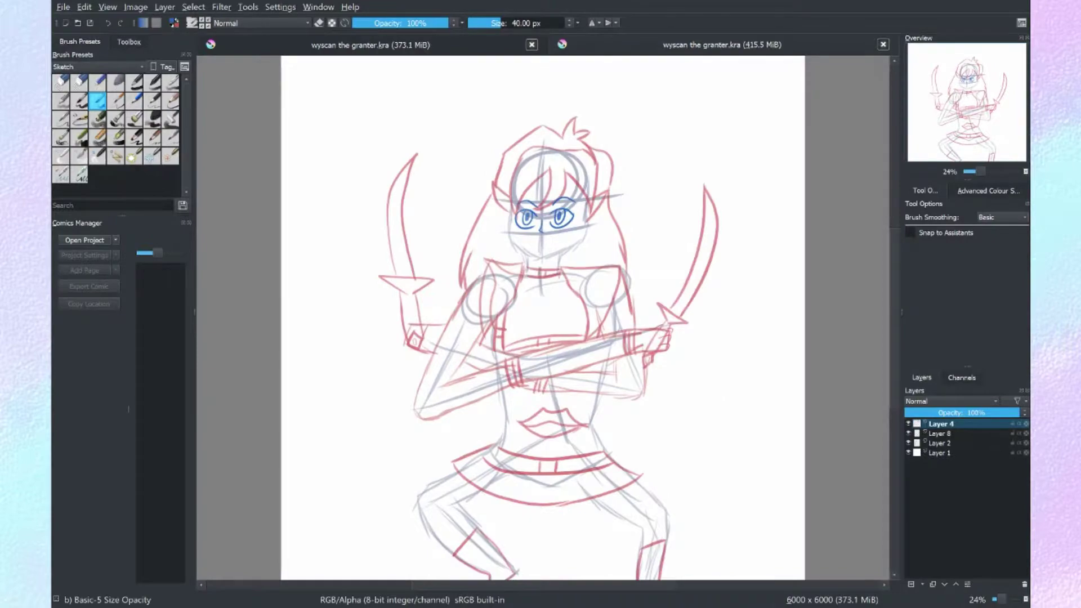
- Draw a short curved mouth in blue just below the nose, redoing unsatisfactory strokes
{"action": "scroll", "coordinate": [690, 344], "scroll_direction": "up", "scroll_amount": 6}
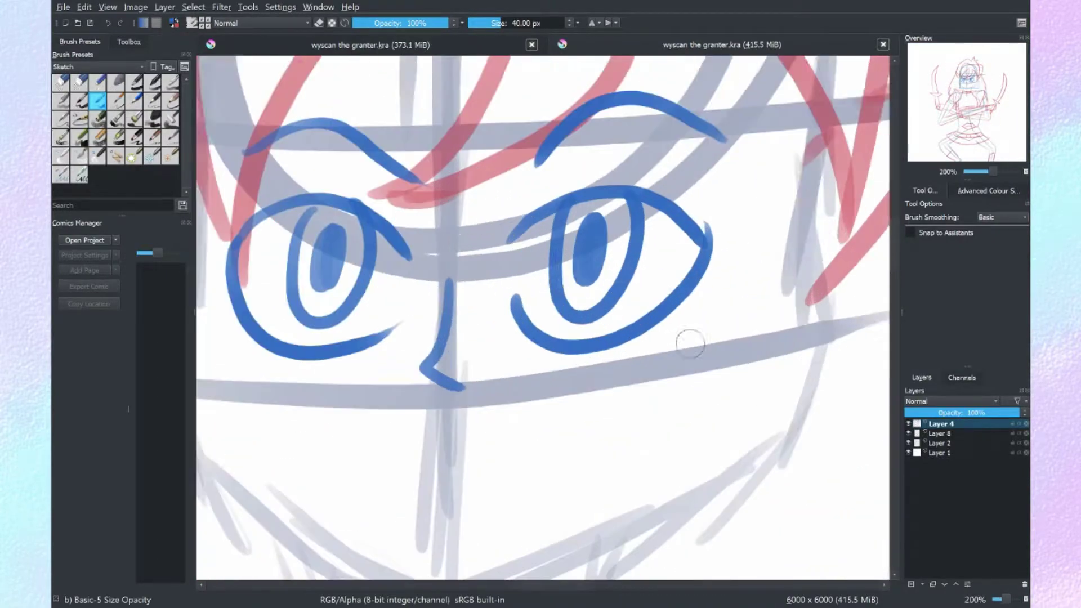
{"action": "mouse_move", "coordinate": [690, 343]}
{"action": "left_mouse_down"}
{"action": "mouse_move", "coordinate": [817, 344]}
{"action": "mouse_move", "coordinate": [780, 262]}
{"action": "left_mouse_up"}
{"action": "left_click_drag", "start_coordinate": [499, 386], "coordinate": [635, 374]}
{"action": "key", "text": "ctrl+z"}
{"action": "scroll", "coordinate": [654, 345], "scroll_direction": "down", "scroll_amount": 3}
{"action": "scroll", "coordinate": [738, 390], "scroll_direction": "up", "scroll_amount": 3}
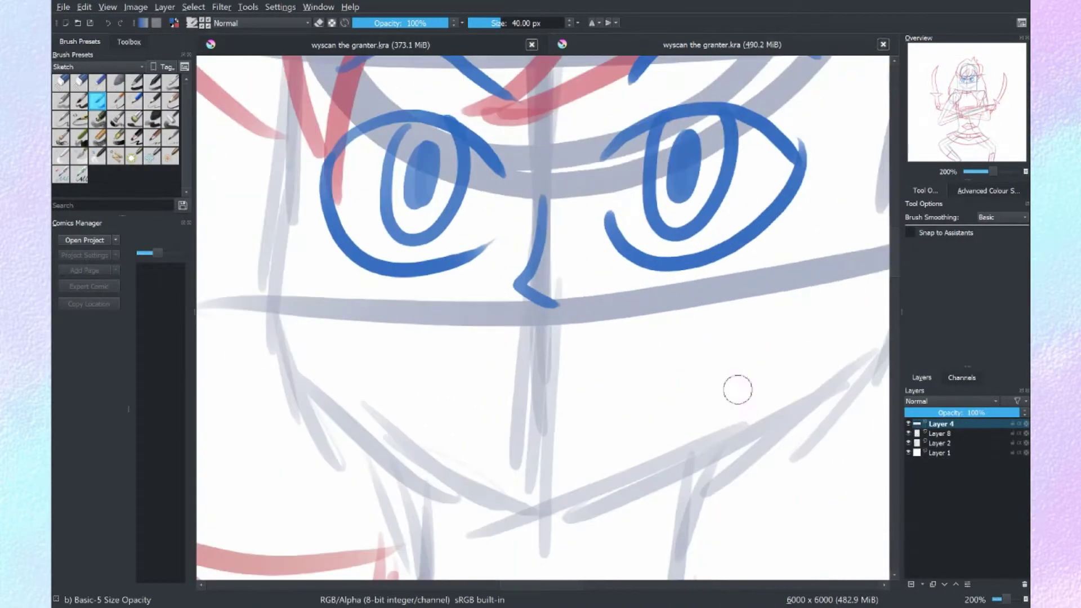
{"action": "left_click_drag", "start_coordinate": [479, 369], "coordinate": [673, 357]}
{"action": "key", "text": "ctrl+z"}
{"action": "left_click_drag", "start_coordinate": [510, 405], "coordinate": [619, 366]}
{"action": "key", "text": "ctrl+z"}
{"action": "left_click_drag", "start_coordinate": [513, 386], "coordinate": [581, 350]}
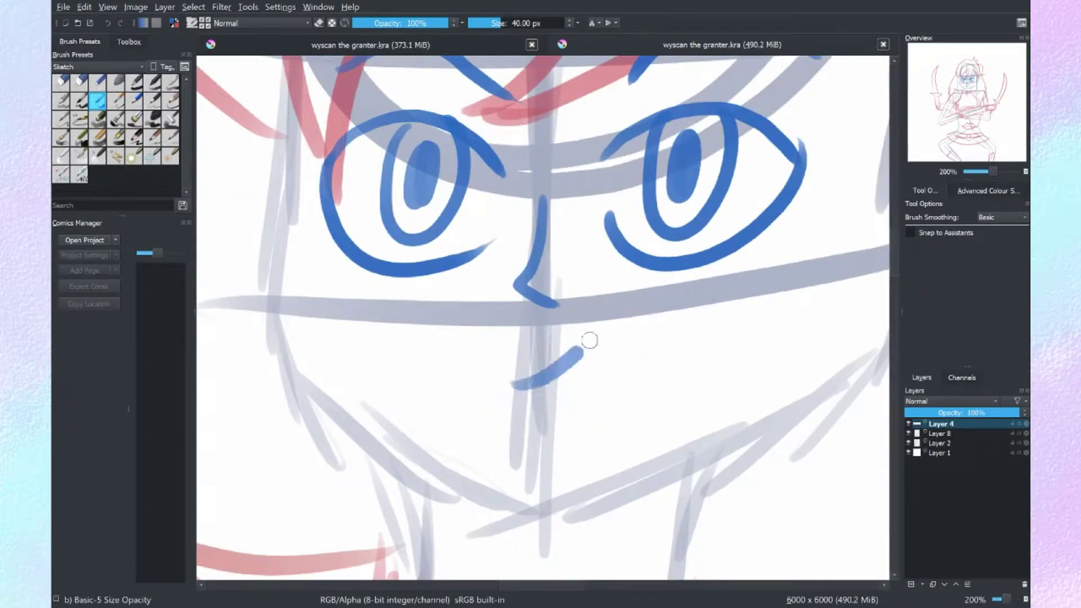
{"action": "scroll", "coordinate": [589, 340], "scroll_direction": "down", "scroll_amount": 4}
{"action": "scroll", "coordinate": [540, 281], "scroll_direction": "up", "scroll_amount": 2}
{"action": "scroll", "coordinate": [439, 315], "scroll_direction": "up", "scroll_amount": 2}
{"action": "left_click_drag", "start_coordinate": [506, 319], "coordinate": [478, 389]}
{"action": "mouse_move", "coordinate": [489, 315]}
{"action": "left_mouse_down"}
{"action": "mouse_move", "coordinate": [439, 315]}
{"action": "mouse_move", "coordinate": [428, 352]}
{"action": "mouse_move", "coordinate": [509, 406]}
{"action": "left_mouse_up"}
{"action": "key", "text": "ctrl+z"}
{"action": "key", "text": "ctrl+z"}
{"action": "key", "text": "ctrl+z"}
{"action": "key", "text": "ctrl+z"}
{"action": "key", "text": "ctrl+z"}
- Erase the rough red hand lines around the left sword's grip on Layer 8, and return to the brush on Layer 4
{"action": "key", "text": "slash"}
{"action": "key", "text": "Page_Down"}
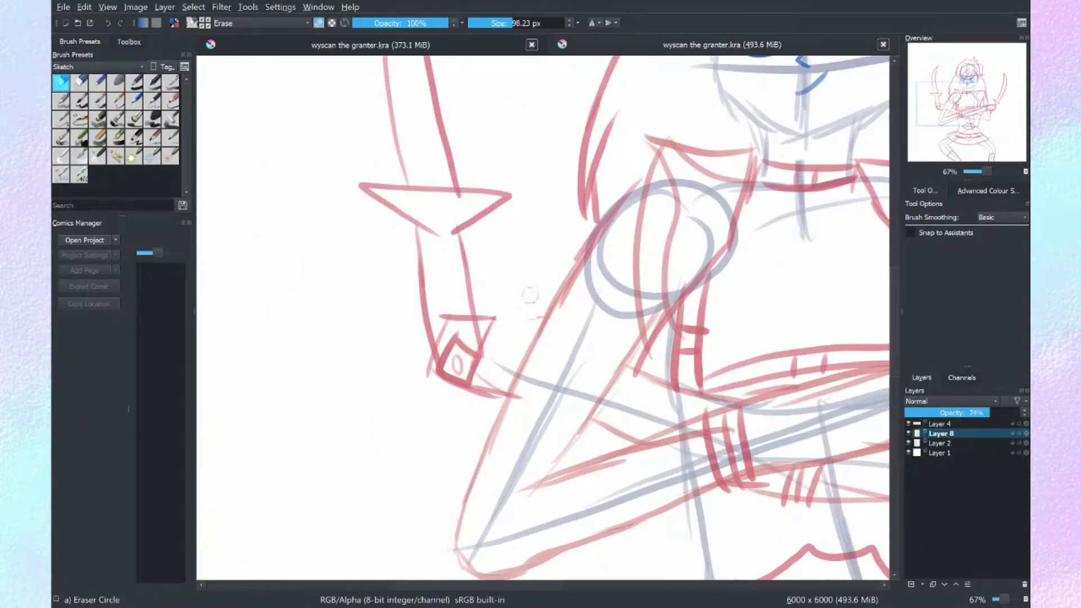
{"action": "key", "text": "slash"}
{"action": "key", "text": "Page_Up"}
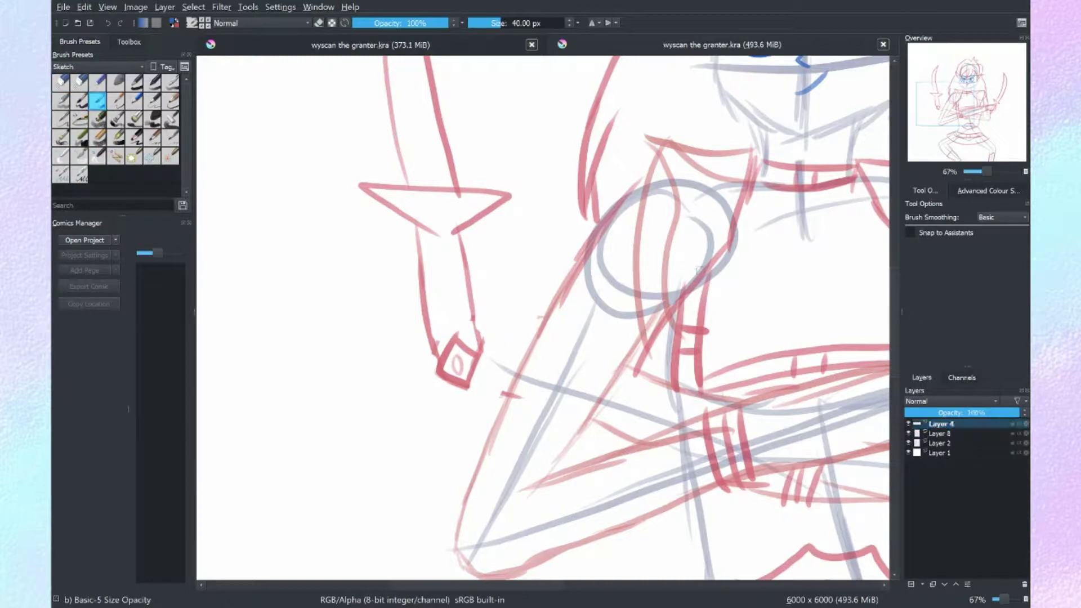
- Draw the rough hand shape in blue around the left sword's grip on Layer 4
{"action": "mouse_move", "coordinate": [535, 336]}
{"action": "left_mouse_down"}
{"action": "mouse_move", "coordinate": [474, 292]}
{"action": "mouse_move", "coordinate": [439, 338]}
{"action": "left_mouse_up"}
{"action": "mouse_move", "coordinate": [428, 281]}
{"action": "left_mouse_down"}
{"action": "mouse_move", "coordinate": [416, 344]}
{"action": "mouse_move", "coordinate": [489, 360]}
{"action": "left_mouse_up"}
{"action": "scroll", "coordinate": [541, 315], "scroll_direction": "right", "scroll_amount": 5}
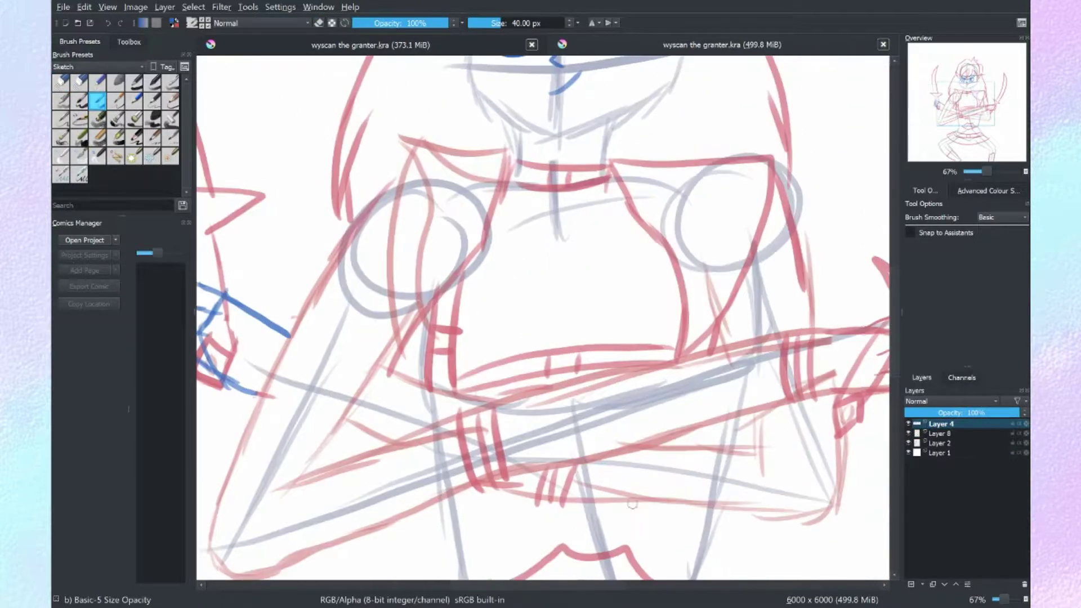
- Add a new layer above Layer 4 and bring up the colour selector
{"action": "scroll", "coordinate": [540, 316], "scroll_direction": "up", "scroll_amount": 3}
{"action": "key", "text": "Insert"}
{"action": "left_click", "coordinate": [988, 191]}
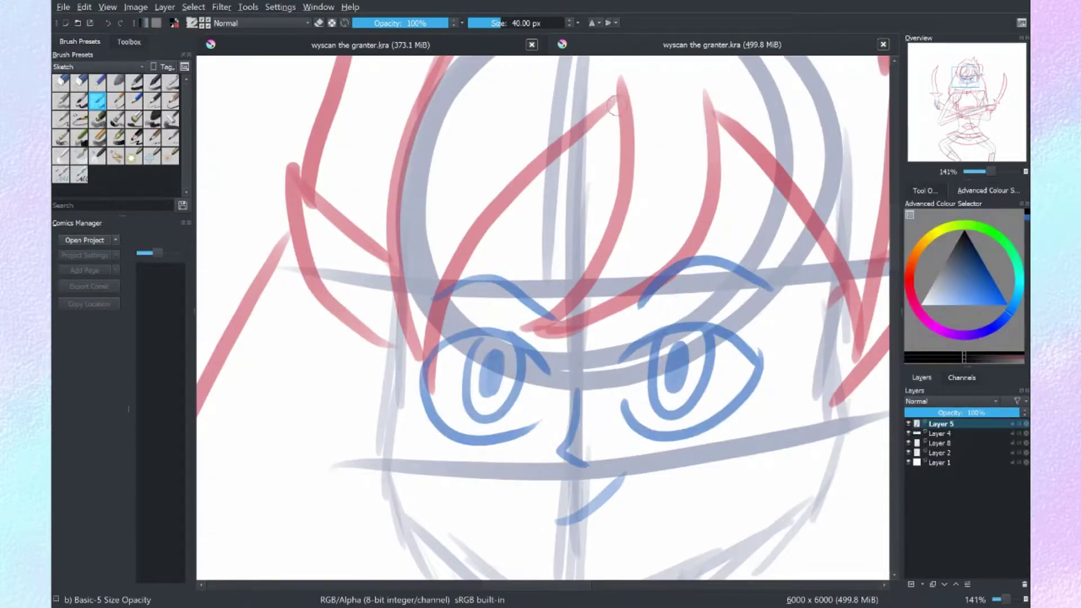
- Try the sketch brush and the Basic-5 Size ink preset on the fringe strands
{"action": "left_click_drag", "start_coordinate": [642, 90], "coordinate": [535, 347]}
{"action": "key", "text": "ctrl+z"}
{"action": "left_click", "coordinate": [116, 83]}
{"action": "left_click_drag", "start_coordinate": [631, 84], "coordinate": [541, 324]}
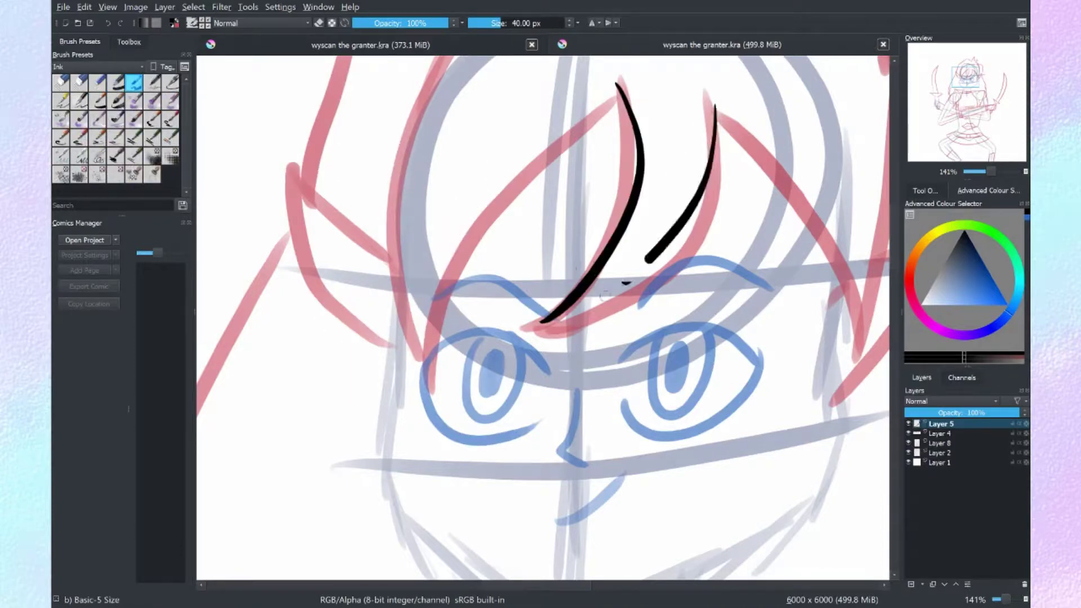
{"action": "key", "text": "ctrl+z"}
- Try inking the middle fringe strand with the Ink-7 Brush Rough preset at 25 px
{"action": "key", "text": "slash"}
{"action": "left_click_drag", "start_coordinate": [625, 79], "coordinate": [532, 341]}
{"action": "key", "text": "ctrl+z"}
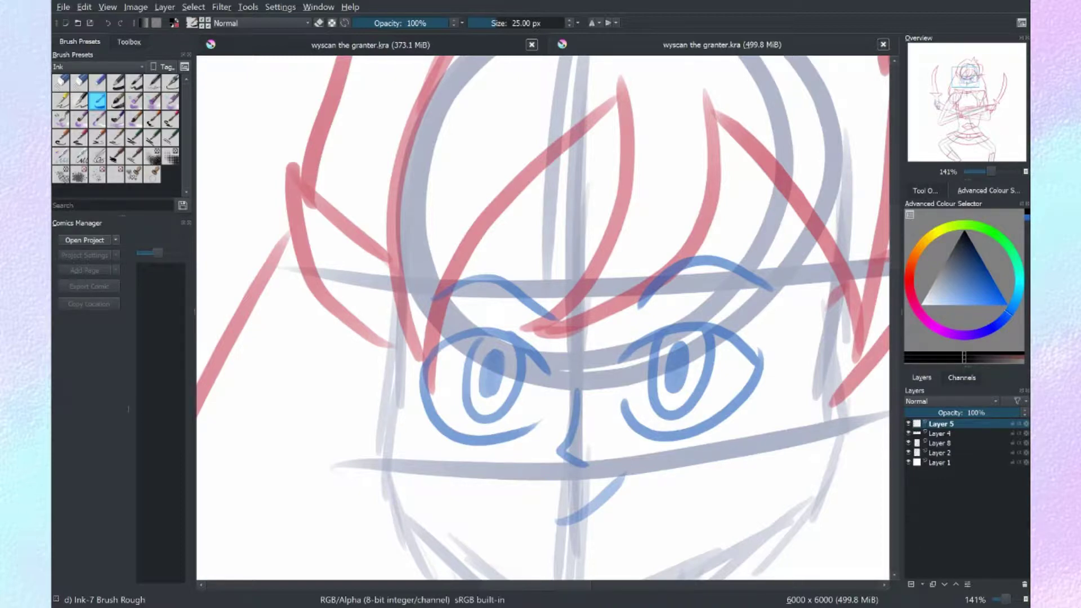
{"action": "left_click_drag", "start_coordinate": [630, 84], "coordinate": [536, 311]}
{"action": "key", "text": "ctrl+z"}
- Try the Ink-4 Pen Rough preset with a test squiggle and a few fringe strokes
{"action": "left_click", "coordinate": [79, 102]}
{"action": "left_click_drag", "start_coordinate": [280, 120], "coordinate": [458, 160]}
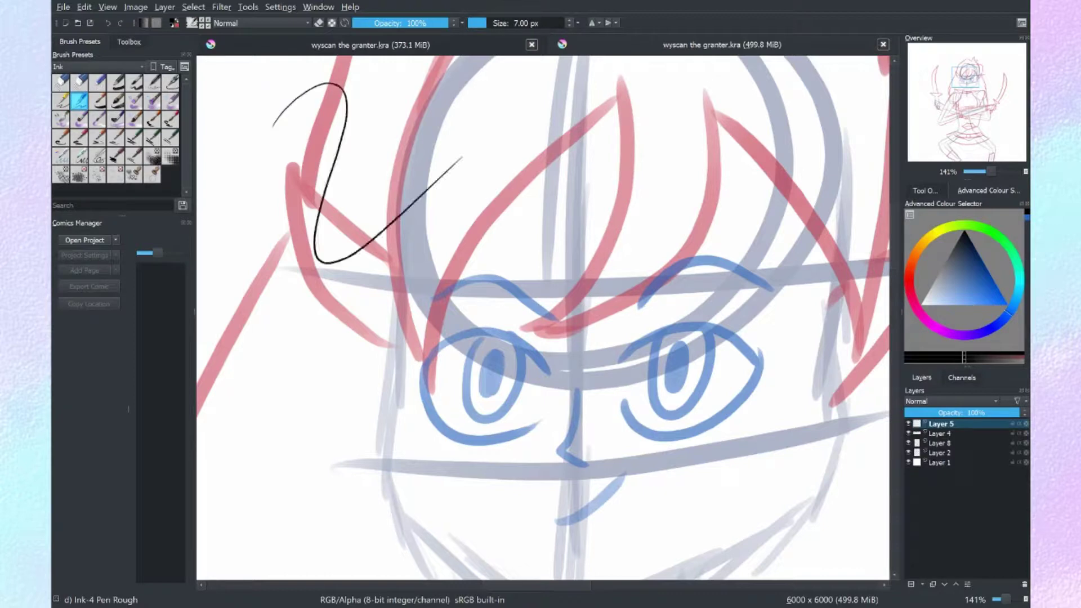
{"action": "key", "text": "ctrl+z"}
{"action": "mouse_move", "coordinate": [617, 80]}
{"action": "left_mouse_down"}
{"action": "mouse_move", "coordinate": [578, 300]}
{"action": "mouse_move", "coordinate": [555, 292]}
{"action": "left_mouse_up"}
{"action": "key", "text": "ctrl+z"}
{"action": "left_click_drag", "start_coordinate": [715, 93], "coordinate": [713, 135]}
{"action": "key", "text": "ctrl+z"}
{"action": "key", "text": "ctrl+z"}
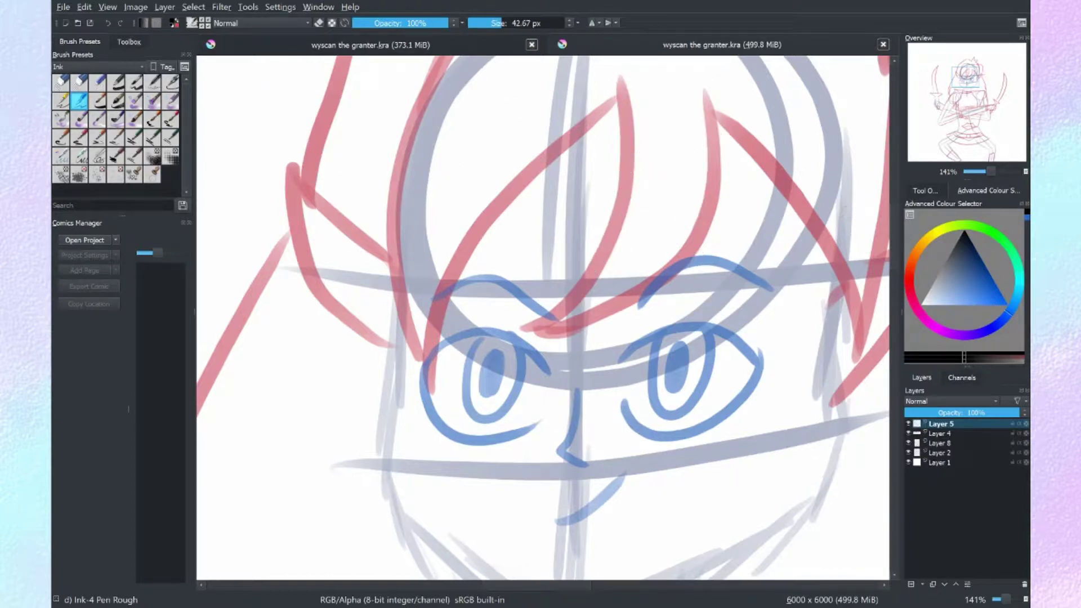
- Try the inking pen big new preset on the fringe, and set the brush smoothing to Stabiliser
{"action": "left_click", "coordinate": [133, 137]}
{"action": "left_click_drag", "start_coordinate": [622, 69], "coordinate": [537, 332]}
{"action": "key", "text": "ctrl+z"}
{"action": "left_click", "coordinate": [925, 190]}
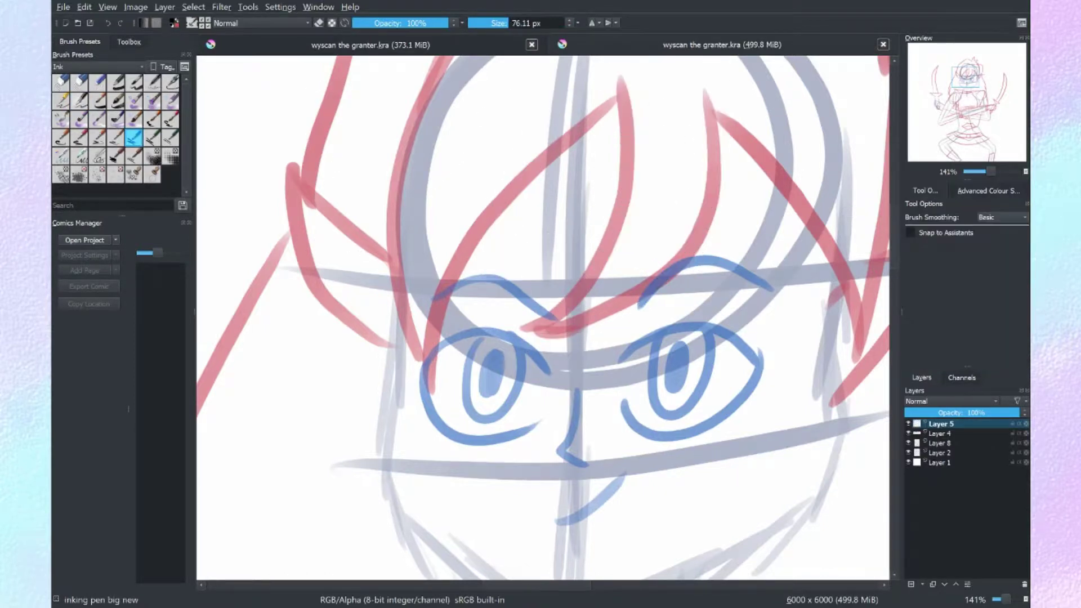
{"action": "scroll", "coordinate": [1001, 217], "scroll_direction": "down", "scroll_amount": 2}
- Try stabilised fringe strokes with inking pen big new, reducing the brush size to 45.45 px
{"action": "left_click_drag", "start_coordinate": [623, 82], "coordinate": [552, 352]}
{"action": "key", "text": "ctrl+z"}
{"action": "key", "text": "bracketleft"}
{"action": "key", "text": "bracketleft"}
{"action": "key", "text": "bracketleft"}
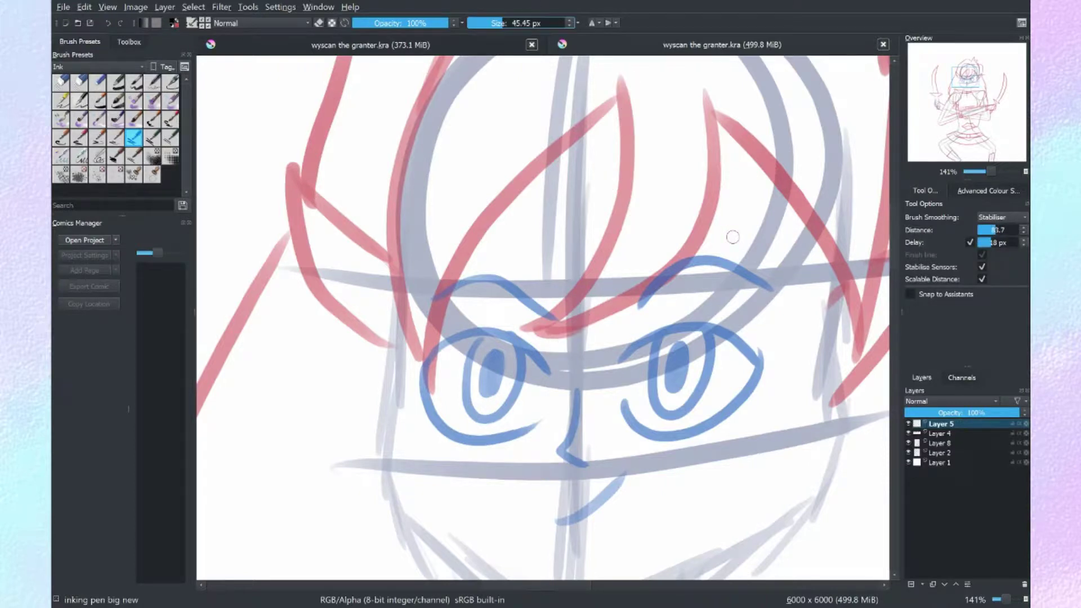
{"action": "mouse_move", "coordinate": [624, 81]}
{"action": "left_mouse_down"}
{"action": "mouse_move", "coordinate": [631, 112]}
{"action": "mouse_move", "coordinate": [543, 318]}
{"action": "left_mouse_up"}
{"action": "key", "text": "ctrl+z"}
{"action": "left_click_drag", "start_coordinate": [711, 93], "coordinate": [672, 240]}
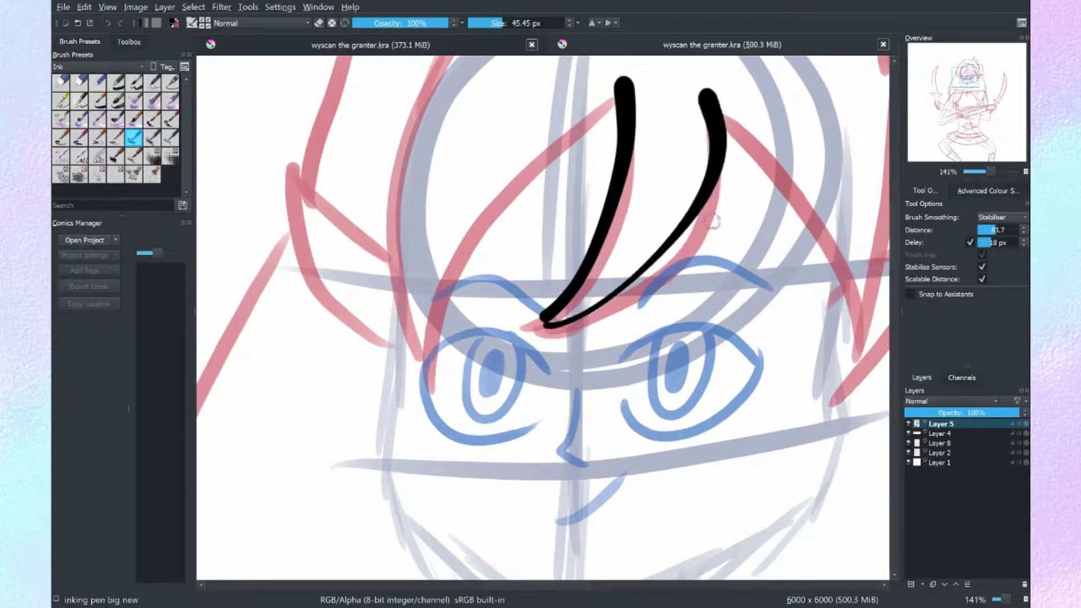
{"action": "key", "text": "ctrl+z"}
{"action": "key", "text": "ctrl+z"}
- Try inking the fringe strands with the inking pen mid new preset at 52.93 px
{"action": "left_click", "coordinate": [152, 138]}
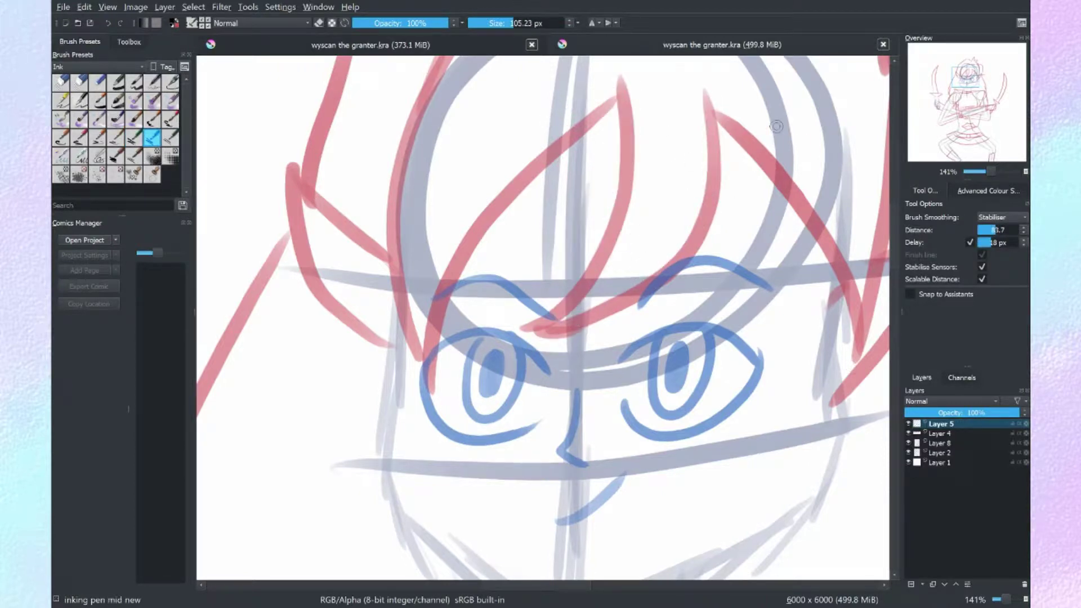
{"action": "scroll", "coordinate": [867, 141], "scroll_direction": "up", "scroll_amount": 1}
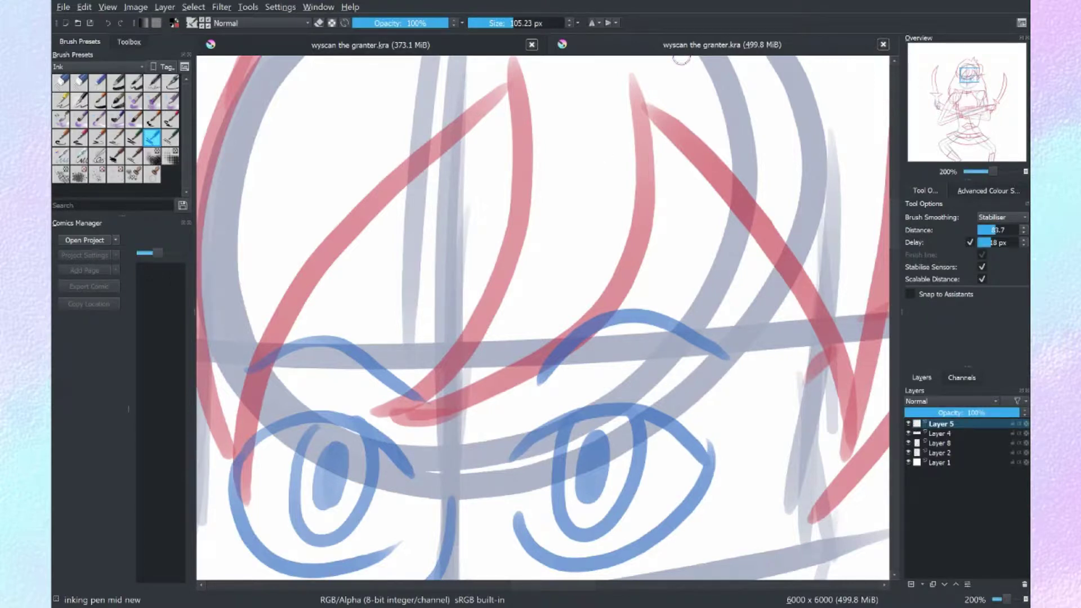
{"action": "key", "text": "bracketleft"}
{"action": "key", "text": "bracketleft"}
{"action": "left_click_drag", "start_coordinate": [518, 67], "coordinate": [633, 87]}
{"action": "left_click_drag", "start_coordinate": [653, 135], "coordinate": [788, 501]}
{"action": "left_click_drag", "start_coordinate": [867, 152], "coordinate": [793, 501]}
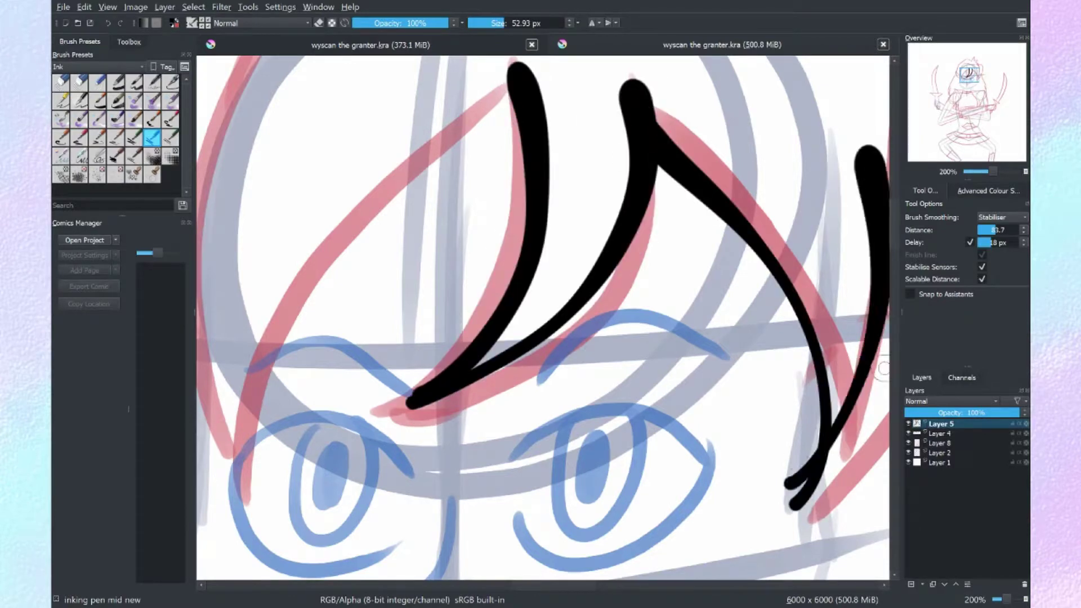
{"action": "key", "text": "ctrl+z"}
{"action": "key", "text": "ctrl+z"}
{"action": "key", "text": "ctrl+z"}
{"action": "key", "text": "ctrl+z"}
- Try repeated strokes along the middle fringe strand, swapping brush presets between attempts
{"action": "scroll", "coordinate": [540, 315], "scroll_direction": "up", "scroll_amount": 2}
{"action": "left_click_drag", "start_coordinate": [518, 133], "coordinate": [410, 446]}
{"action": "key", "text": "ctrl+z"}
{"action": "mouse_move", "coordinate": [526, 102]}
{"action": "left_mouse_down"}
{"action": "mouse_move", "coordinate": [539, 181]}
{"action": "mouse_move", "coordinate": [446, 437]}
{"action": "left_mouse_up"}
{"action": "key", "text": "ctrl+z"}
{"action": "key", "text": "slash"}
{"action": "left_click_drag", "start_coordinate": [514, 133], "coordinate": [430, 447]}
{"action": "key", "text": "ctrl+z"}
- Try the inking brush soft preset at 25 px with a test curve, and compare strokes with the previous preset
{"action": "left_click_drag", "start_coordinate": [343, 160], "coordinate": [730, 183]}
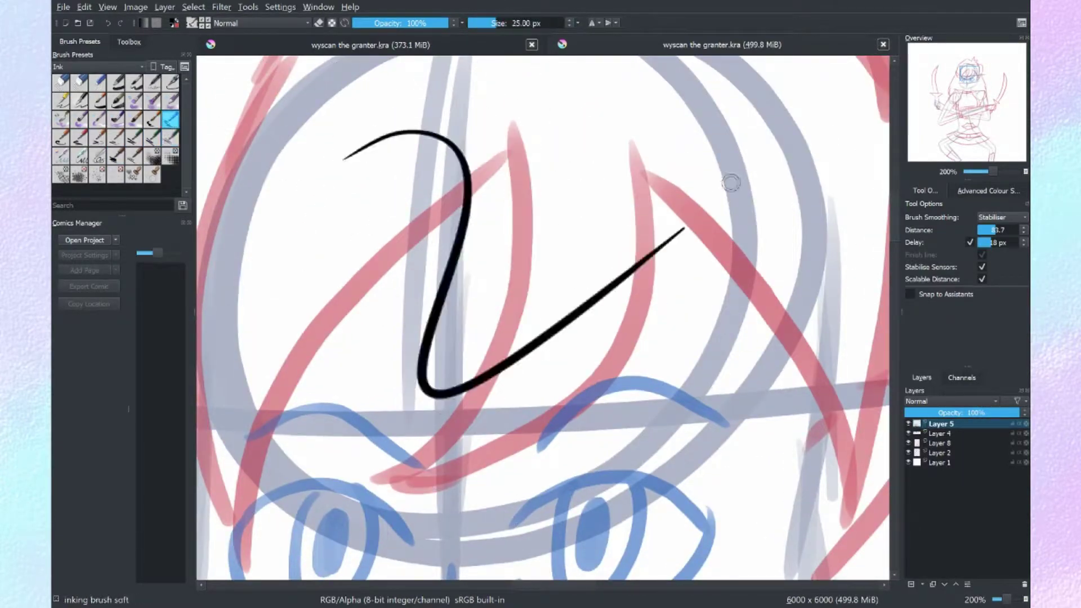
{"action": "key", "text": "ctrl+z"}
{"action": "key", "text": "slash"}
{"action": "left_click_drag", "start_coordinate": [445, 132], "coordinate": [381, 367]}
{"action": "key", "text": "ctrl+z"}
{"action": "key", "text": "slash"}
{"action": "left_click_drag", "start_coordinate": [399, 150], "coordinate": [340, 375]}
{"action": "key", "text": "ctrl+z"}
- Try inking the fringe strands with the Ink-4 Pen Rough preset at 38.71 px
{"action": "left_click_drag", "start_coordinate": [512, 138], "coordinate": [407, 460]}
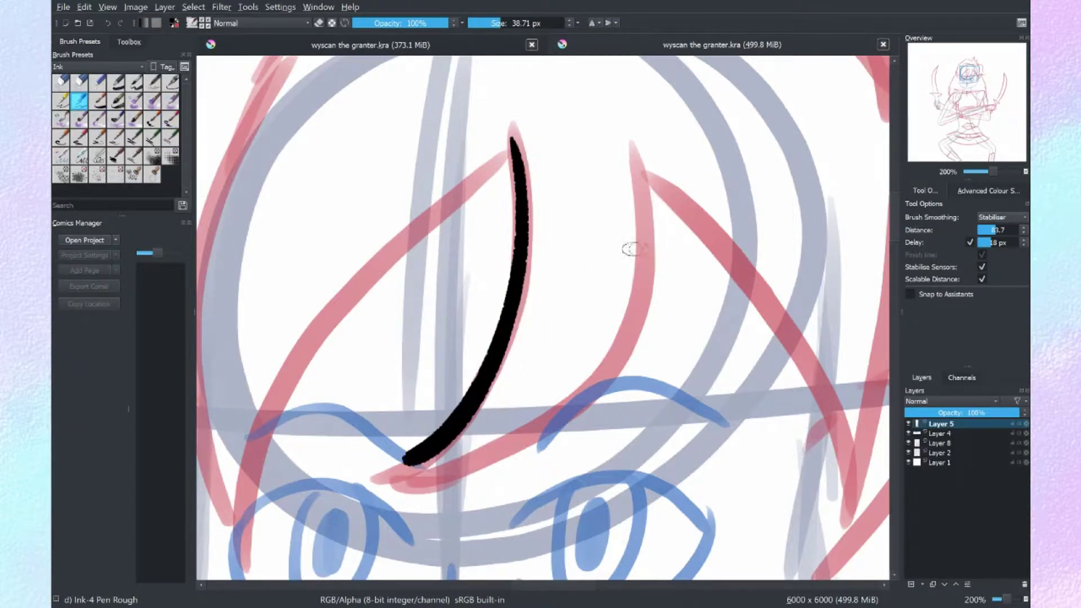
{"action": "left_click_drag", "start_coordinate": [648, 161], "coordinate": [490, 462]}
{"action": "key", "text": "ctrl+z"}
{"action": "key", "text": "minus"}
{"action": "left_click_drag", "start_coordinate": [622, 213], "coordinate": [754, 445]}
{"action": "key", "text": "ctrl+z"}
{"action": "key", "text": "ctrl+z"}
{"action": "key", "text": "ctrl+z"}
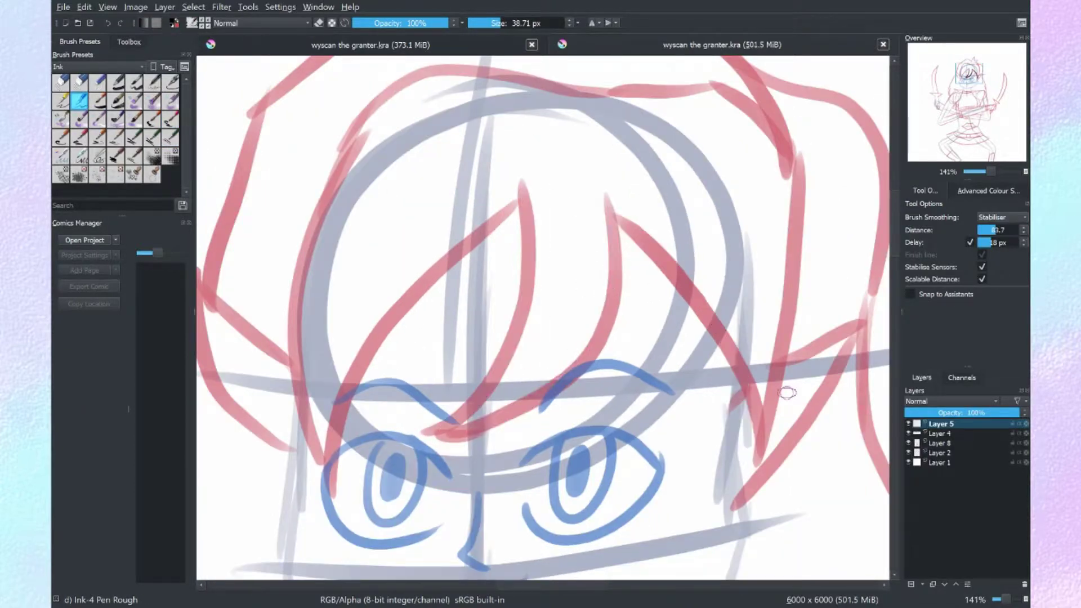
- Try a fringe stroke with Ink-7 Brush Rough at 62.93 px, and reduce the brush size
{"action": "key", "text": "slash"}
{"action": "mouse_move", "coordinate": [526, 172]}
{"action": "left_mouse_down"}
{"action": "mouse_move", "coordinate": [514, 264]}
{"action": "mouse_move", "coordinate": [444, 456]}
{"action": "left_mouse_up"}
{"action": "key", "text": "ctrl+z"}
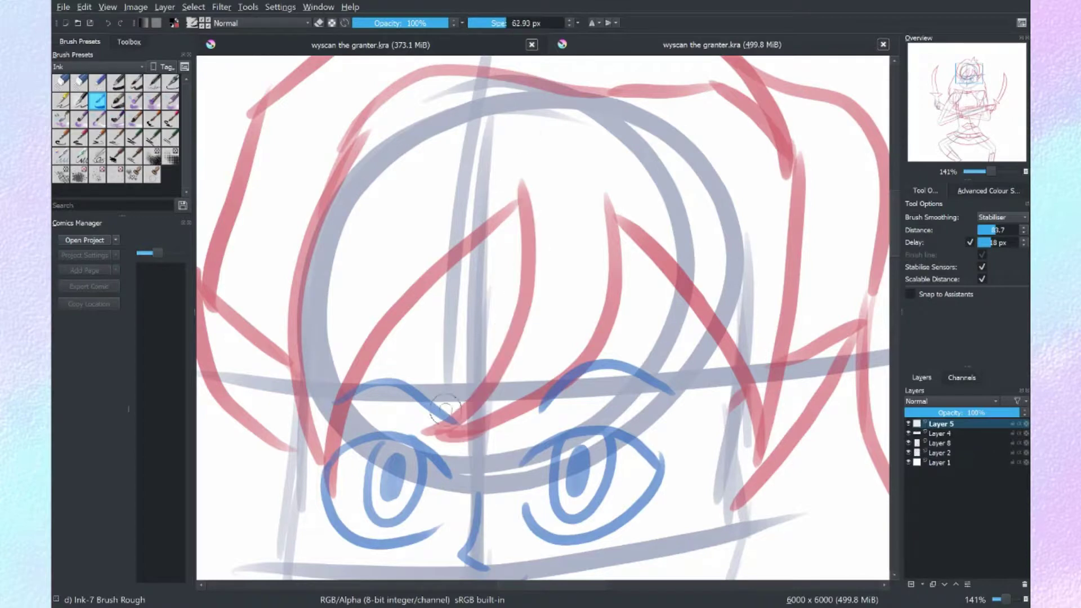
{"action": "key", "text": "bracketleft"}
{"action": "key", "text": "bracketleft"}
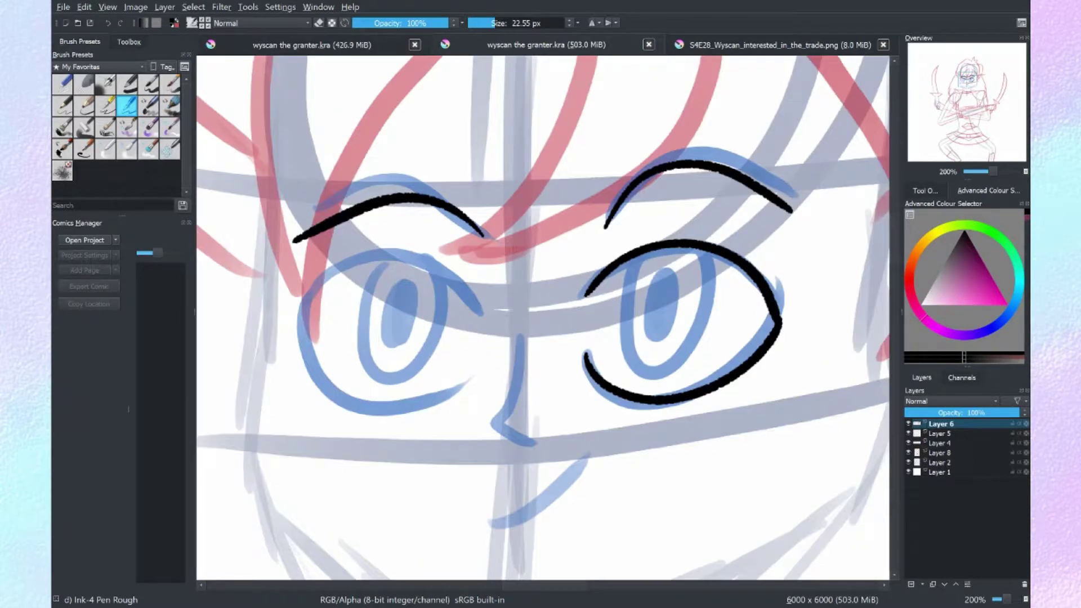
- Copy the inked outline of the right-hand eye, paste it as a new layer and mirror it over the left-hand eye
{"action": "left_click_drag", "start_coordinate": [567, 235], "coordinate": [796, 422]}
{"action": "key", "text": "ctrl+c"}
{"action": "key", "text": "ctrl+v"}
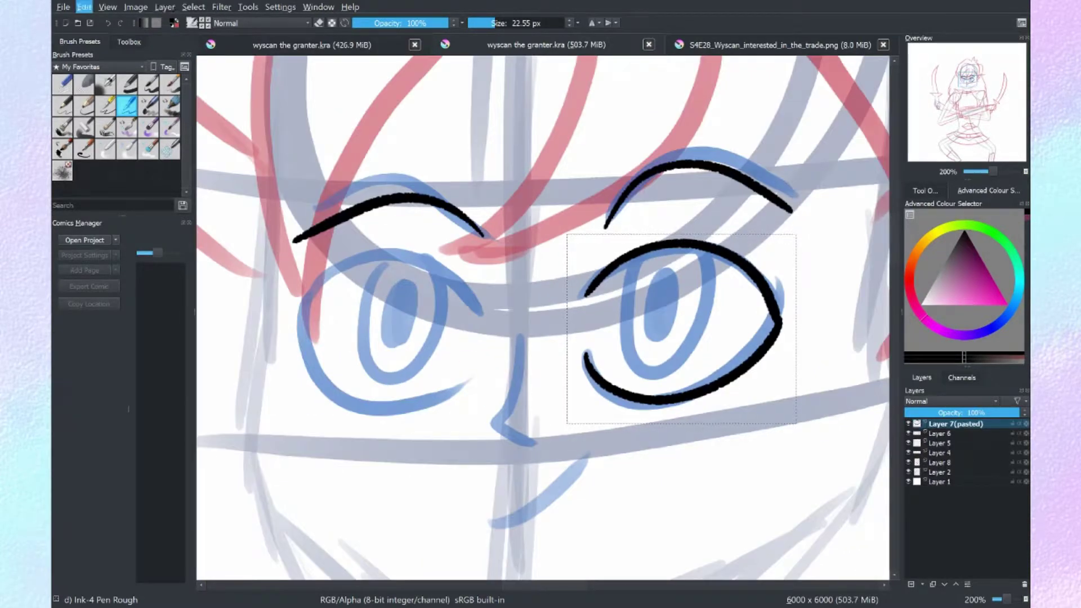
{"action": "key", "text": "Right"}
{"action": "key", "text": "Right"}
{"action": "key", "text": "Right"}
{"action": "key", "text": "Return"}
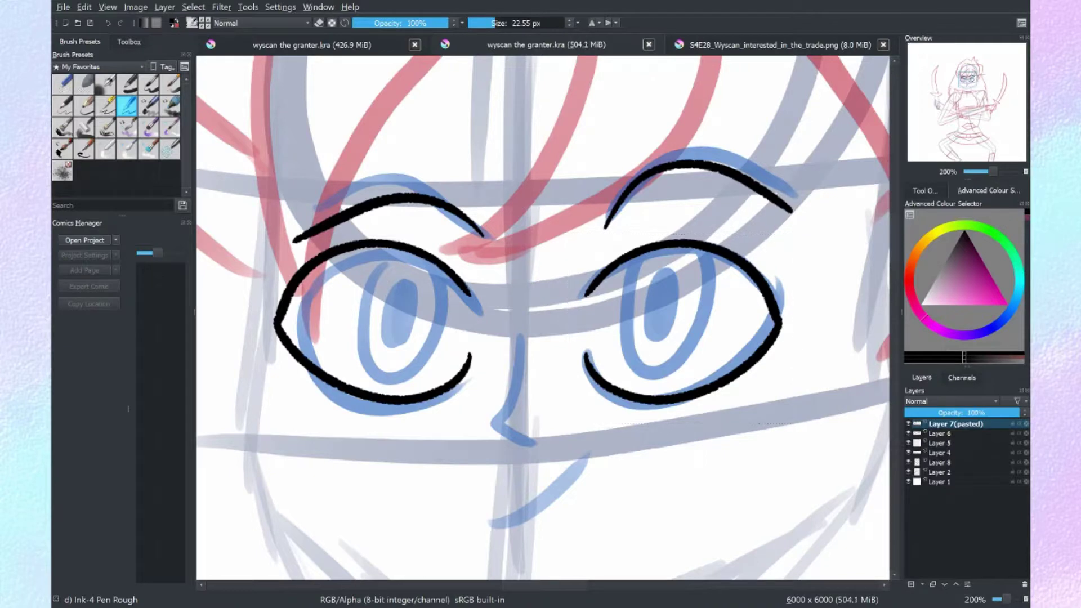
- Select the pasted left-hand eye outline freehand and transform it to a narrower shape over the blue sketch
{"action": "left_click", "coordinate": [129, 41]}
{"action": "left_click", "coordinate": [92, 132]}
{"action": "mouse_move", "coordinate": [357, 429]}
{"action": "left_mouse_down"}
{"action": "mouse_move", "coordinate": [515, 361]}
{"action": "mouse_move", "coordinate": [338, 422]}
{"action": "left_mouse_up"}
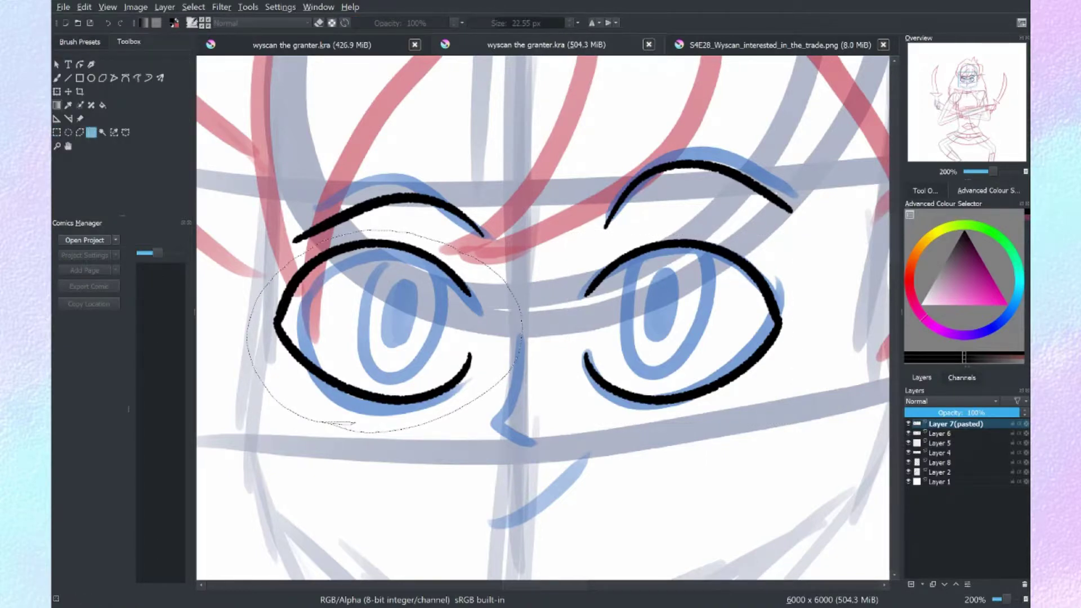
{"action": "key", "text": "ctrl+t"}
{"action": "left_click_drag", "start_coordinate": [248, 330], "coordinate": [267, 329]}
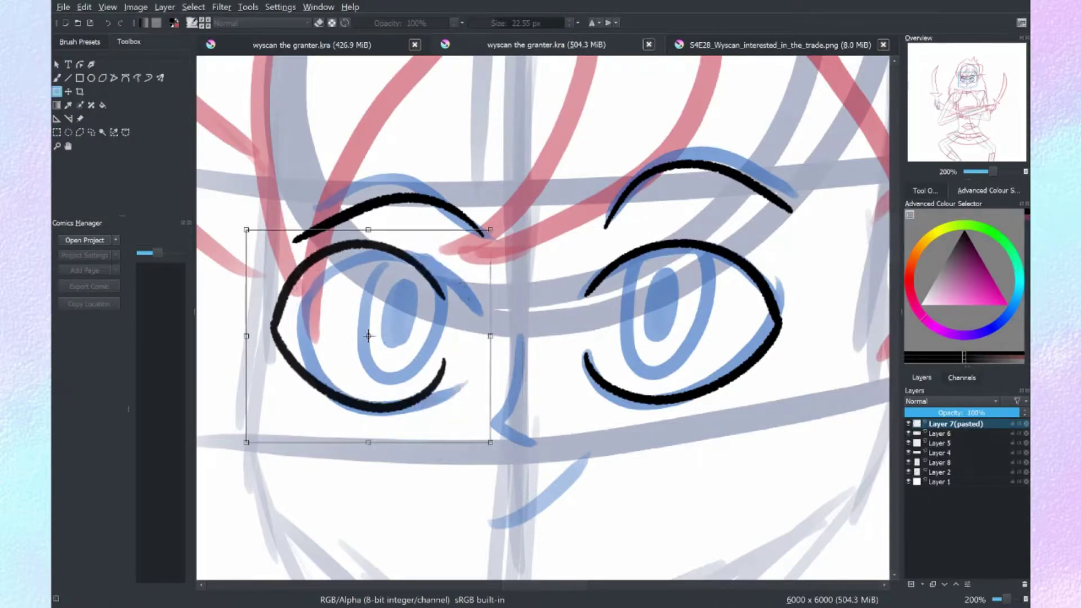
{"action": "key", "text": "Return"}
- Ink the nose and the curved mouth in black over the blue sketch, redoing the mouth stroke
{"action": "key", "text": "b"}
{"action": "left_click_drag", "start_coordinate": [519, 337], "coordinate": [535, 442]}
{"action": "mouse_move", "coordinate": [605, 464]}
{"action": "left_mouse_down"}
{"action": "mouse_move", "coordinate": [494, 515]}
{"action": "mouse_move", "coordinate": [611, 445]}
{"action": "left_mouse_up"}
{"action": "key", "text": "ctrl+z"}
{"action": "key", "text": "ctrl+z"}
{"action": "left_click_drag", "start_coordinate": [503, 507], "coordinate": [611, 445]}
- Ink the irises and solid black pupils of both eyes, redoing unsatisfactory strokes
{"action": "left_click_drag", "start_coordinate": [634, 256], "coordinate": [724, 257]}
{"action": "left_click_drag", "start_coordinate": [375, 248], "coordinate": [459, 270]}
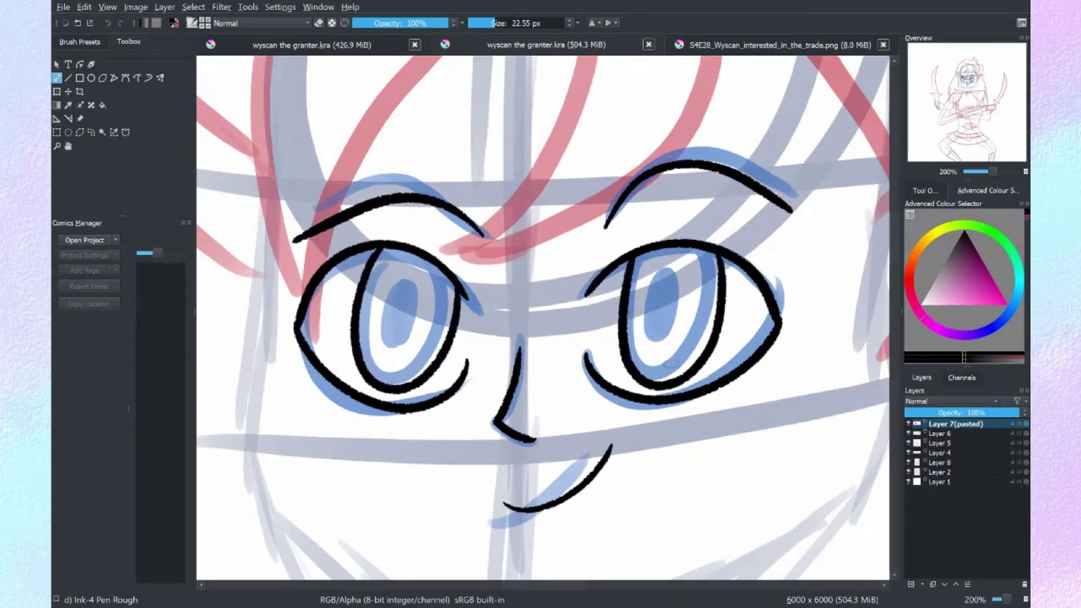
{"action": "key", "text": "ctrl+z"}
{"action": "left_click_drag", "start_coordinate": [670, 276], "coordinate": [670, 337]}
{"action": "key", "text": "ctrl+z"}
{"action": "left_click_drag", "start_coordinate": [403, 287], "coordinate": [394, 349]}
{"action": "left_click_drag", "start_coordinate": [401, 310], "coordinate": [399, 338]}
{"action": "key", "text": "minus"}
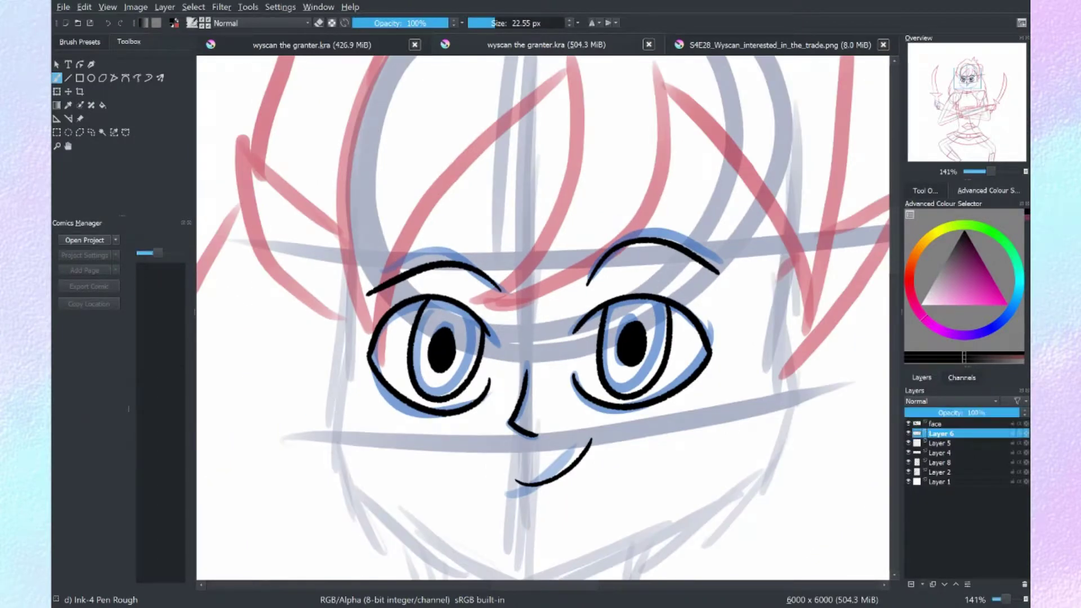
- Group the sketch layers beneath the face layer and add a new layer
{"action": "key", "text": "Page_Down"}
{"action": "key", "text": "Page_Down"}
{"action": "key", "text": "Page_Down"}
{"action": "key", "text": "Page_Down"}
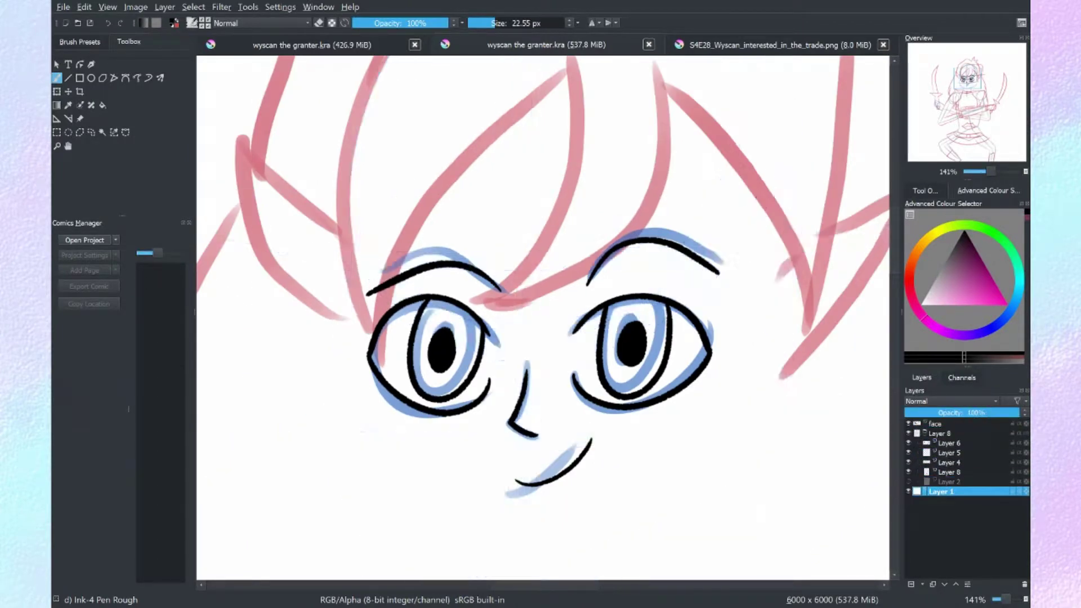
{"action": "key", "text": "Insert"}
- Undo a trial hair stroke and rename the new layer as hair
{"action": "scroll", "coordinate": [383, 166], "scroll_direction": "up", "scroll_amount": 5}
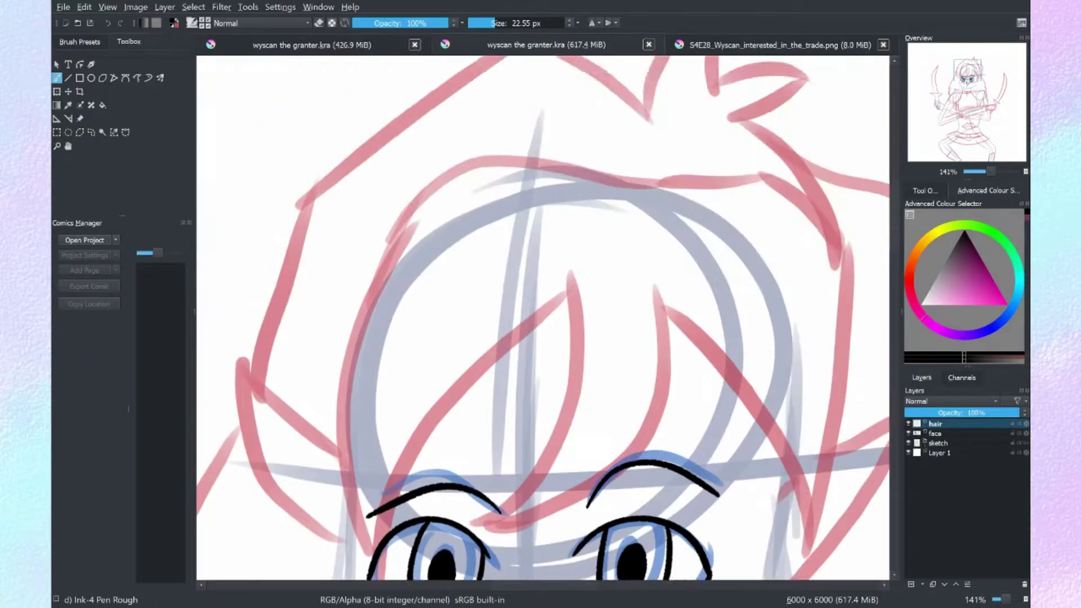
{"action": "left_click_drag", "start_coordinate": [579, 229], "coordinate": [387, 458]}
{"action": "key", "text": "ctrl+z"}
{"action": "double_click", "coordinate": [937, 423]}
{"action": "type", "text": "hair"}
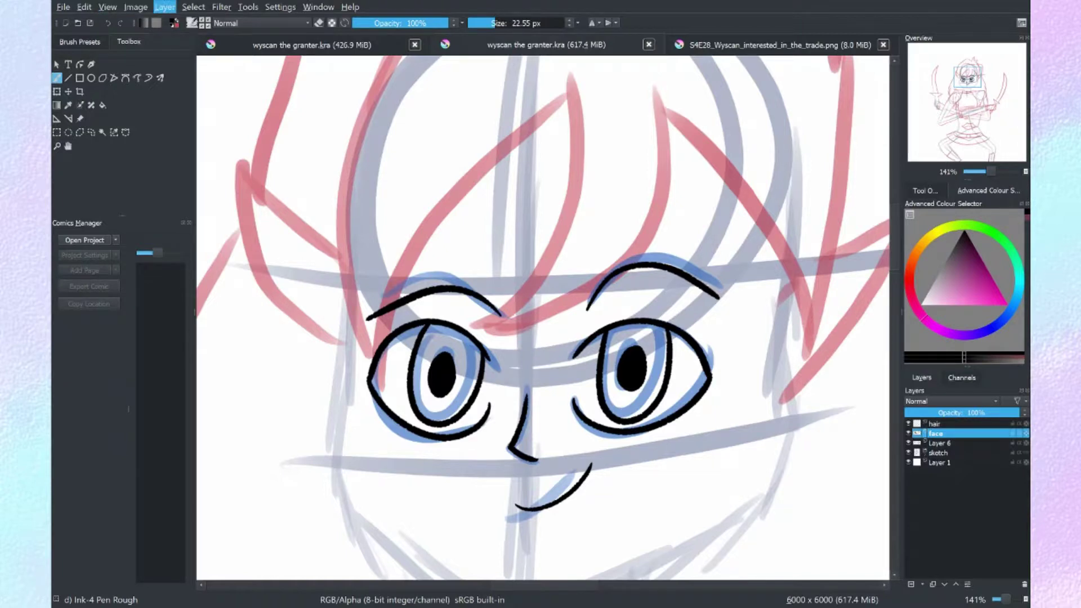
- Hide the face layer and ink the left fringe strand and left head-side hair edge on the hair layer, redoing the edge
{"action": "left_click", "coordinate": [908, 433]}
{"action": "left_click", "coordinate": [934, 423]}
{"action": "scroll", "coordinate": [542, 317], "scroll_direction": "up", "scroll_amount": 3}
{"action": "left_click_drag", "start_coordinate": [559, 198], "coordinate": [381, 467]}
{"action": "left_click_drag", "start_coordinate": [383, 469], "coordinate": [403, 102]}
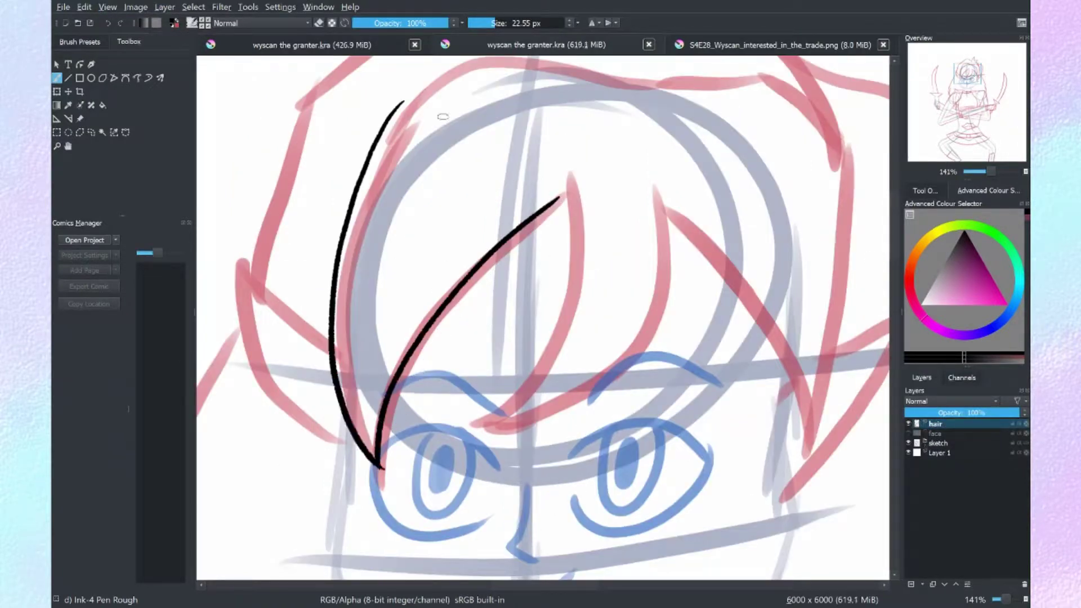
{"action": "key", "text": "ctrl+z"}
{"action": "left_click_drag", "start_coordinate": [381, 468], "coordinate": [400, 120]}
- Ink the middle and right fringe strands and the side lock framing the right of the face, redoing weak strokes
{"action": "left_click_drag", "start_coordinate": [569, 176], "coordinate": [500, 426]}
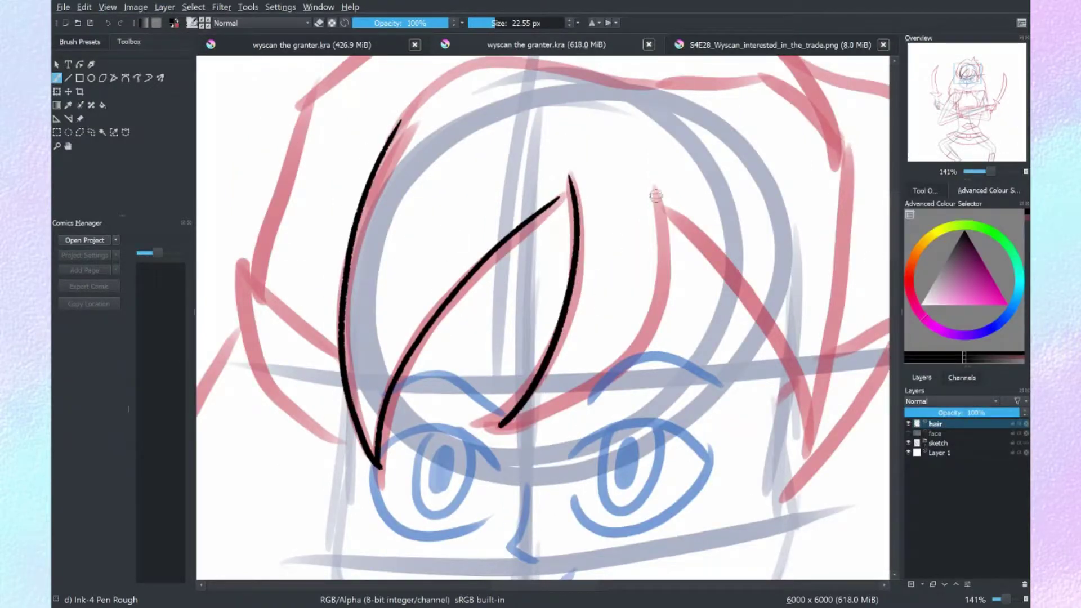
{"action": "key", "text": "ctrl+z"}
{"action": "mouse_move", "coordinate": [656, 196]}
{"action": "left_mouse_down"}
{"action": "mouse_move", "coordinate": [504, 434]}
{"action": "mouse_move", "coordinate": [806, 419]}
{"action": "left_mouse_up"}
{"action": "key", "text": "ctrl+z"}
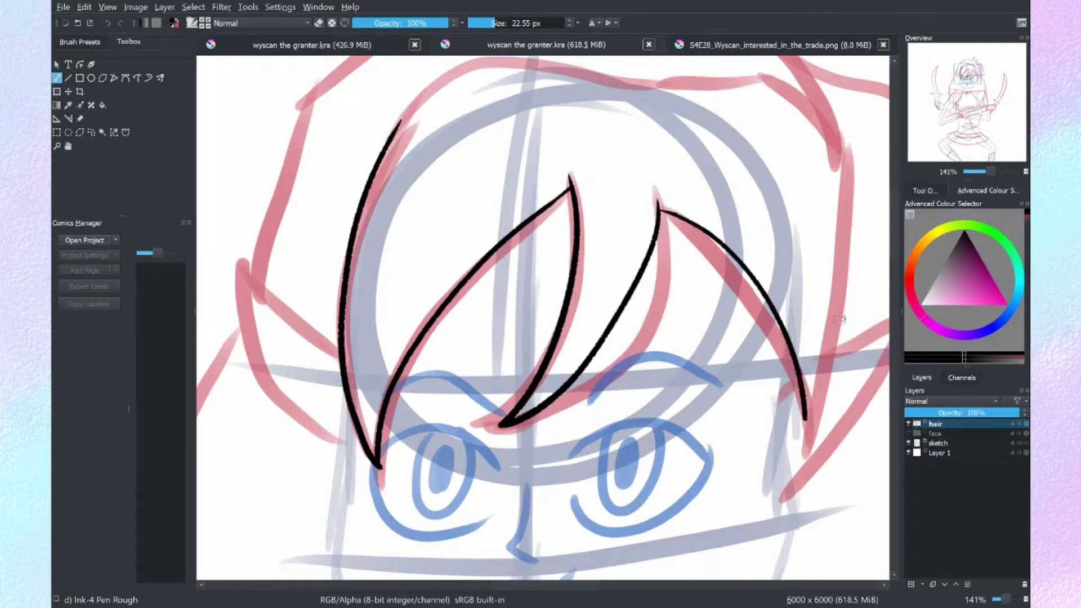
{"action": "scroll", "coordinate": [841, 319], "scroll_direction": "up", "scroll_amount": 1}
{"action": "left_click_drag", "start_coordinate": [696, 90], "coordinate": [738, 408]}
- Ink the crown outline and the pointed tuft on top of the head
{"action": "scroll", "coordinate": [738, 408], "scroll_direction": "up", "scroll_amount": 4}
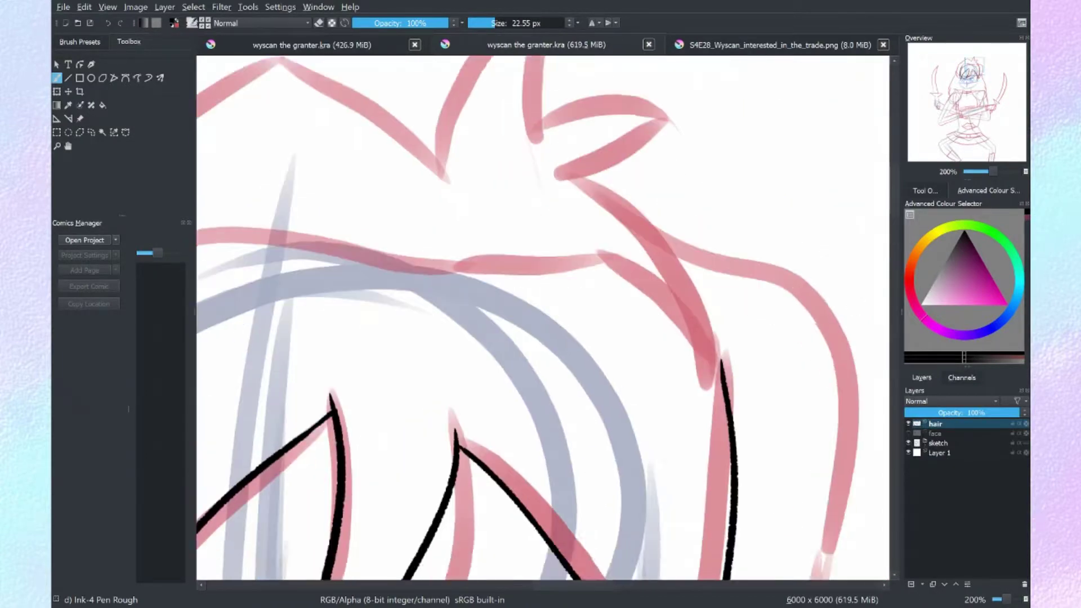
{"action": "scroll", "coordinate": [737, 408], "scroll_direction": "down", "scroll_amount": 2}
{"action": "mouse_move", "coordinate": [471, 209]}
{"action": "left_mouse_down"}
{"action": "mouse_move", "coordinate": [563, 79]}
{"action": "mouse_move", "coordinate": [647, 180]}
{"action": "left_mouse_up"}
- Ink the long outer hair edge falling to the left-hand shoulder
{"action": "scroll", "coordinate": [646, 180], "scroll_direction": "down", "scroll_amount": 2}
{"action": "scroll", "coordinate": [475, 259], "scroll_direction": "down", "scroll_amount": 2}
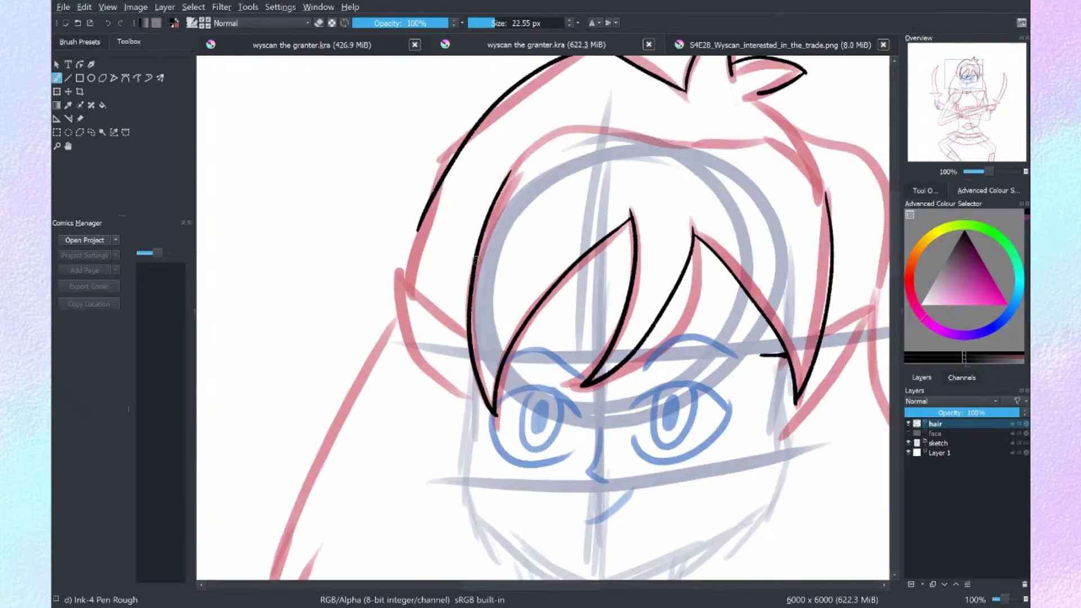
{"action": "scroll", "coordinate": [475, 259], "scroll_direction": "down", "scroll_amount": 3}
{"action": "left_click_drag", "start_coordinate": [399, 131], "coordinate": [251, 518]}
- Ink the hair outline from the tuft down to the right side lock, redoing the first stroke
{"action": "scroll", "coordinate": [712, 285], "scroll_direction": "up", "scroll_amount": 4}
{"action": "scroll", "coordinate": [713, 284], "scroll_direction": "right", "scroll_amount": 4}
{"action": "left_click_drag", "start_coordinate": [510, 141], "coordinate": [561, 248]}
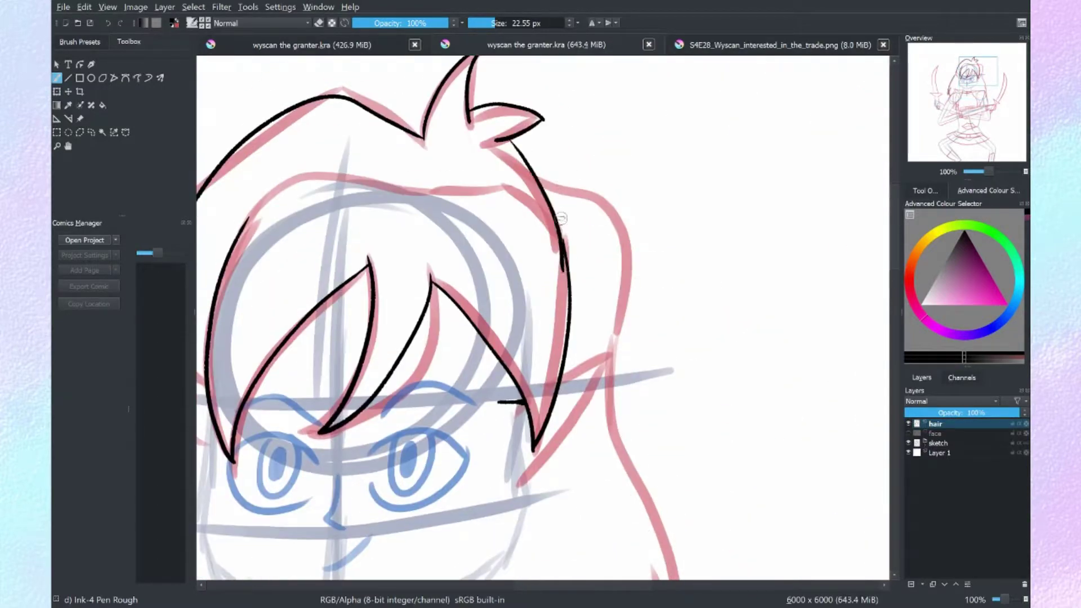
{"action": "key", "text": "ctrl+z"}
{"action": "left_click_drag", "start_coordinate": [509, 138], "coordinate": [561, 248]}
- Ink the long outer hair edge down to the right-hand shoulder
{"action": "scroll", "coordinate": [590, 178], "scroll_direction": "down", "scroll_amount": 2}
{"action": "scroll", "coordinate": [676, 282], "scroll_direction": "down", "scroll_amount": 3}
{"action": "left_click_drag", "start_coordinate": [638, 56], "coordinate": [680, 364]}
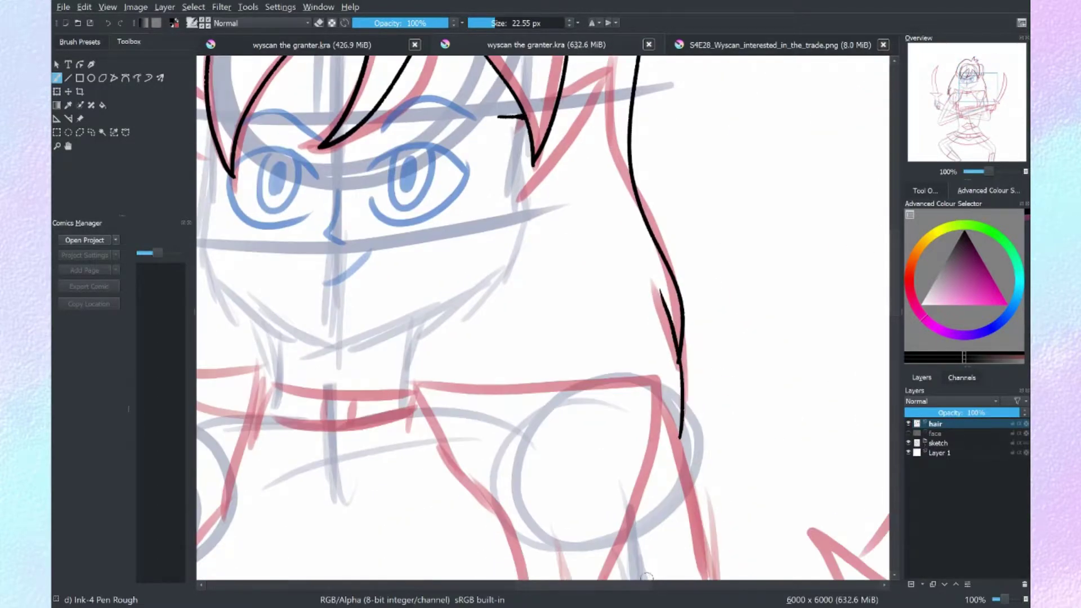
{"action": "scroll", "coordinate": [646, 577], "scroll_direction": "left", "scroll_amount": 4}
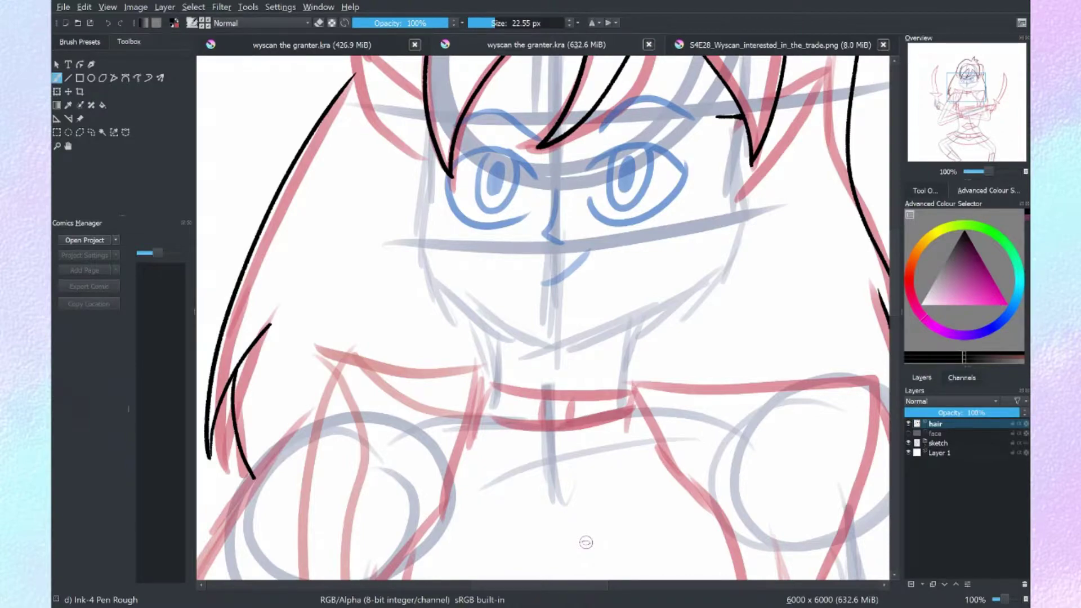
{"action": "scroll", "coordinate": [585, 542], "scroll_direction": "up", "scroll_amount": 5}
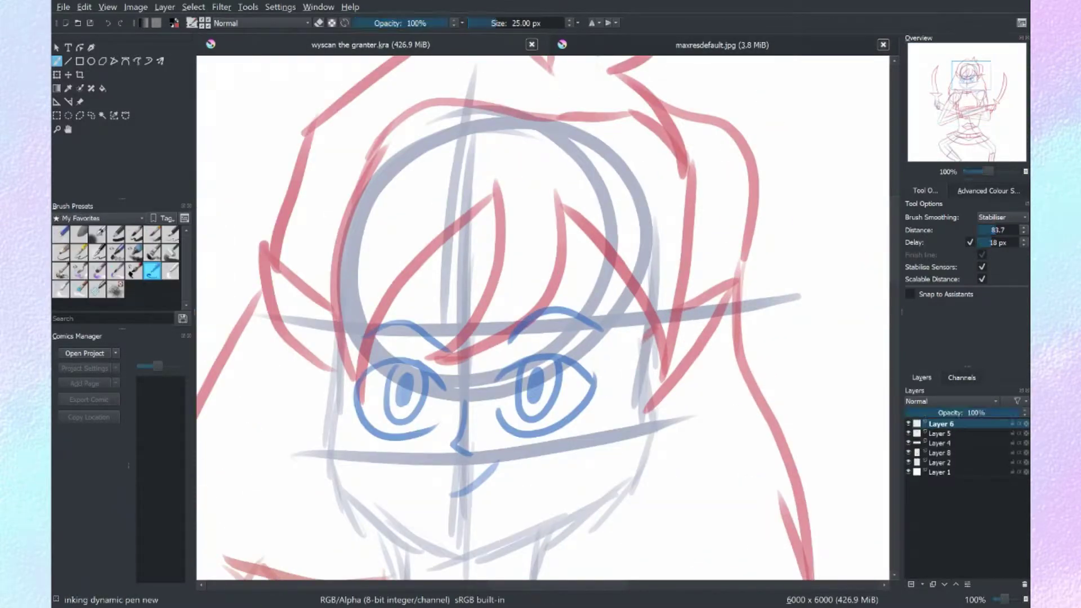
- Ink the pointed bangs and the inner hair strands falling across the forehead
{"action": "left_click_drag", "start_coordinate": [500, 194], "coordinate": [447, 358]}
{"action": "left_click_drag", "start_coordinate": [566, 208], "coordinate": [449, 358]}
{"action": "left_click_drag", "start_coordinate": [689, 197], "coordinate": [552, 394]}
{"action": "mouse_move", "coordinate": [580, 135]}
{"action": "left_mouse_down"}
{"action": "mouse_move", "coordinate": [551, 392]}
{"action": "mouse_move", "coordinate": [422, 377]}
{"action": "left_mouse_up"}
- Ink the right-hand side lock and the crown outline with its pointed tuft
{"action": "left_click_drag", "start_coordinate": [625, 214], "coordinate": [722, 340]}
{"action": "left_click_drag", "start_coordinate": [755, 182], "coordinate": [720, 343]}
{"action": "mouse_move", "coordinate": [378, 124]}
{"action": "left_mouse_down"}
{"action": "mouse_move", "coordinate": [385, 246]}
{"action": "mouse_move", "coordinate": [749, 169]}
{"action": "mouse_move", "coordinate": [791, 274]}
{"action": "left_mouse_up"}
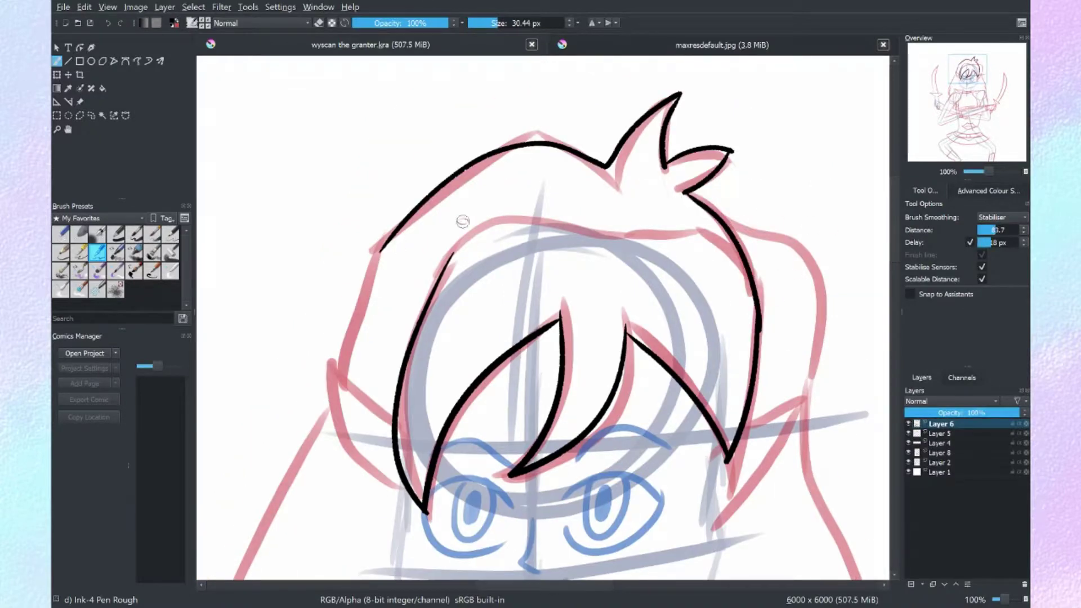
- Ink the left-hand outer edge of the head hair and both pointed ears
{"action": "scroll", "coordinate": [463, 221], "scroll_direction": "down", "scroll_amount": 3}
{"action": "left_click_drag", "start_coordinate": [379, 234], "coordinate": [401, 400]}
{"action": "left_click_drag", "start_coordinate": [749, 338], "coordinate": [712, 445]}
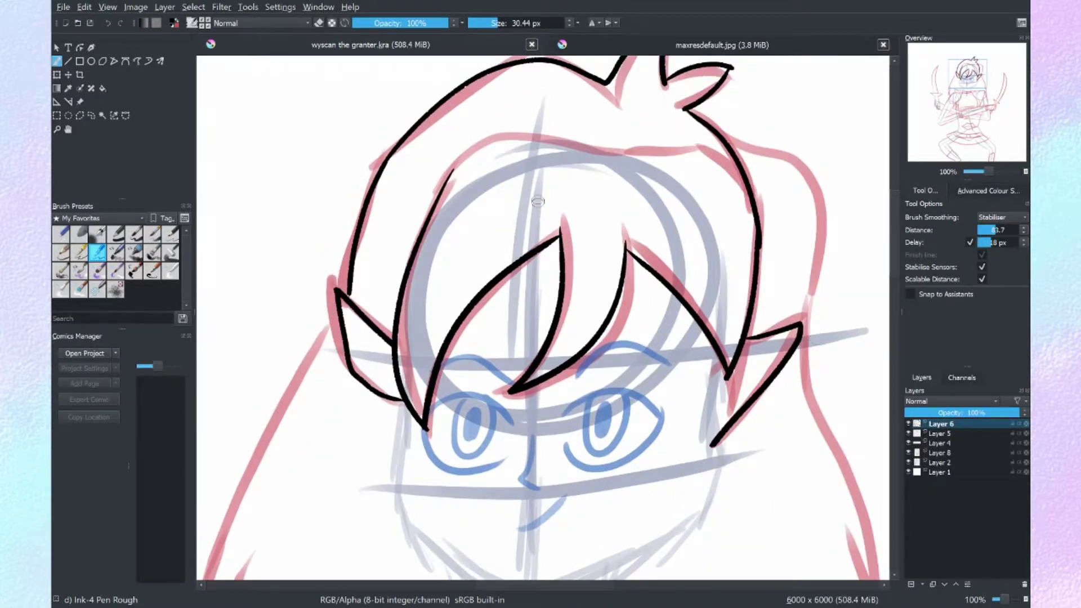
{"action": "scroll", "coordinate": [817, 285], "scroll_direction": "down", "scroll_amount": 1}
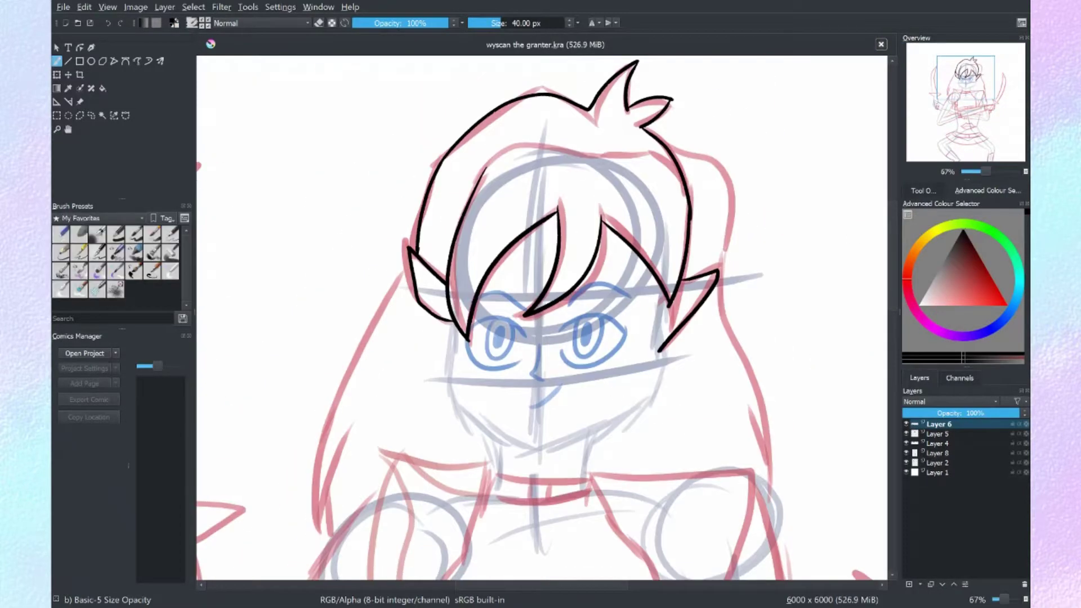
- Ink the nose with the Ink-4 Pen Rough brush at 28.32 px
{"action": "key", "text": "/"}
{"action": "scroll", "coordinate": [545, 315], "scroll_direction": "up", "scroll_amount": 3}
{"action": "left_click_drag", "start_coordinate": [515, 307], "coordinate": [538, 358]}
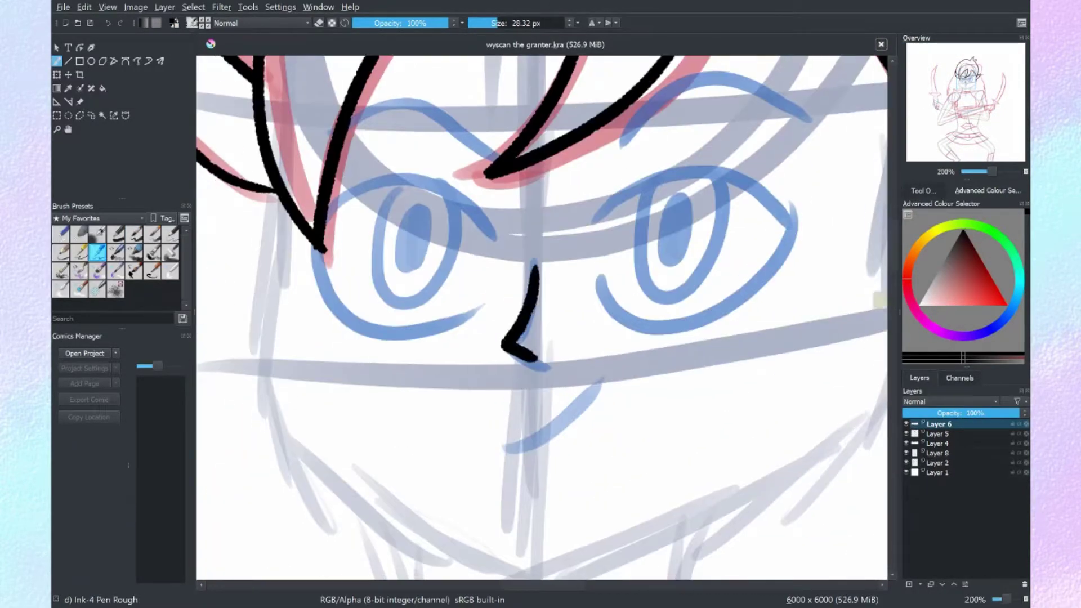
- Ink both eyes with their lids and irises, and the eyebrows above them
{"action": "left_click_drag", "start_coordinate": [500, 272], "coordinate": [352, 250]}
{"action": "left_click_drag", "start_coordinate": [600, 349], "coordinate": [797, 360]}
{"action": "left_click_drag", "start_coordinate": [653, 315], "coordinate": [737, 315]}
{"action": "left_click_drag", "start_coordinate": [320, 355], "coordinate": [490, 363]}
{"action": "left_click_drag", "start_coordinate": [318, 388], "coordinate": [479, 414]}
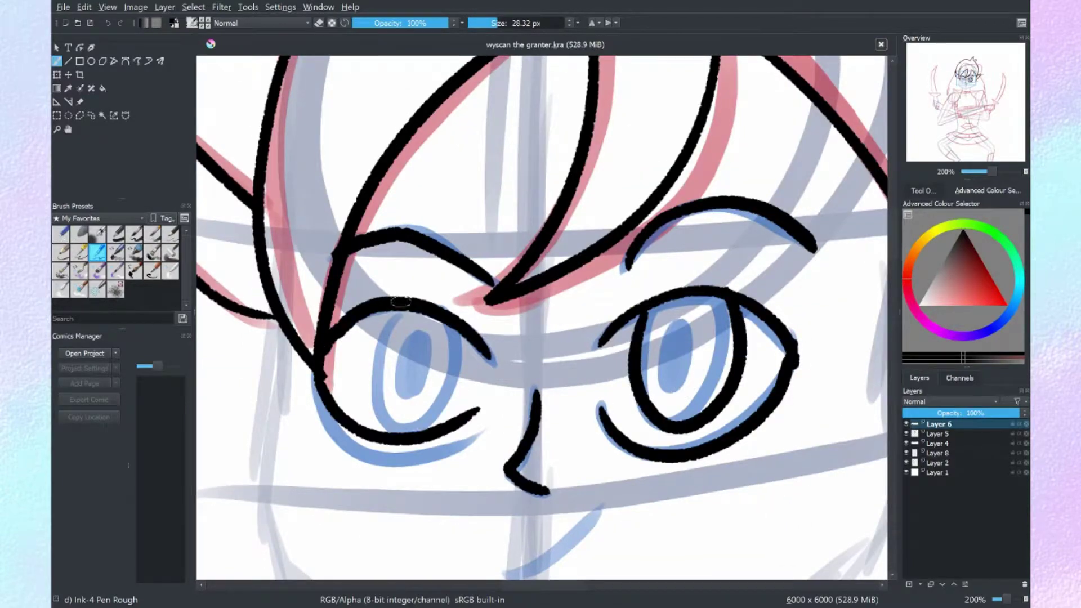
{"action": "left_click_drag", "start_coordinate": [394, 315], "coordinate": [457, 320]}
- Ink the smirking mouth and both sides of the jawline down to the chin
{"action": "scroll", "coordinate": [563, 338], "scroll_direction": "down", "scroll_amount": 4}
{"action": "left_click_drag", "start_coordinate": [510, 358], "coordinate": [598, 293]}
{"action": "scroll", "coordinate": [612, 282], "scroll_direction": "down", "scroll_amount": 2}
{"action": "left_click_drag", "start_coordinate": [341, 169], "coordinate": [532, 445]}
{"action": "left_click_drag", "start_coordinate": [811, 132], "coordinate": [509, 445]}
- Ink the sides of the neck and the collar band with two short vertical lines at its center
{"action": "scroll", "coordinate": [509, 445], "scroll_direction": "down", "scroll_amount": 3}
{"action": "left_click_drag", "start_coordinate": [454, 313], "coordinate": [462, 376]}
{"action": "left_click_drag", "start_coordinate": [647, 296], "coordinate": [629, 376]}
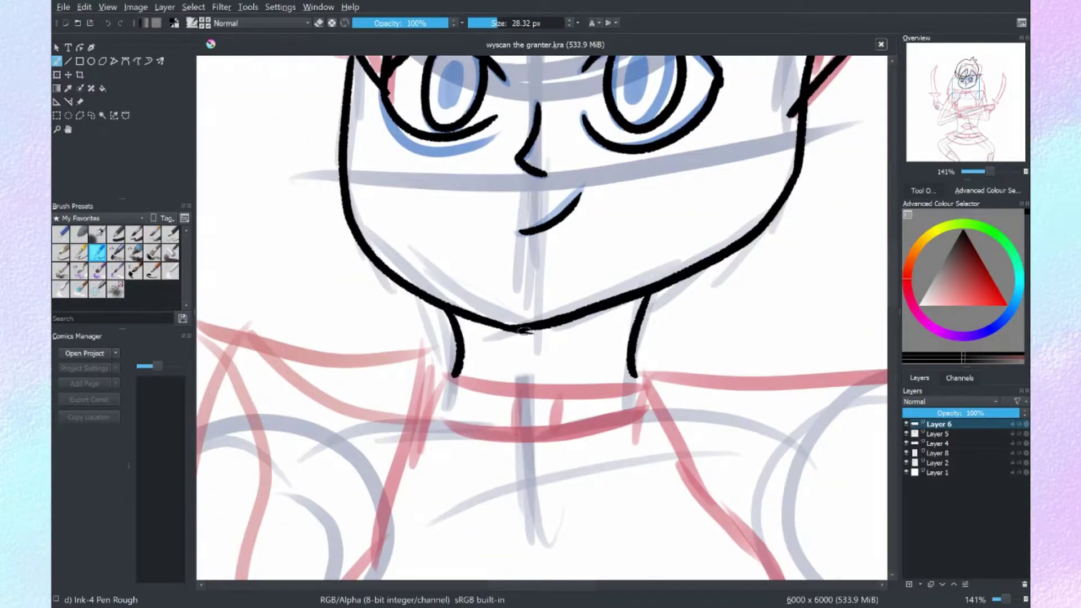
{"action": "left_click_drag", "start_coordinate": [445, 374], "coordinate": [667, 371]}
{"action": "left_click_drag", "start_coordinate": [442, 376], "coordinate": [652, 429]}
{"action": "left_click_drag", "start_coordinate": [526, 386], "coordinate": [525, 433]}
{"action": "left_click_drag", "start_coordinate": [560, 385], "coordinate": [558, 434]}
- Ink the outline of the pointed shoulder piece on the left-hand side of the figure
{"action": "scroll", "coordinate": [540, 316], "scroll_direction": "down", "scroll_amount": 3}
{"action": "scroll", "coordinate": [540, 316], "scroll_direction": "down", "scroll_amount": 2}
{"action": "left_click_drag", "start_coordinate": [648, 225], "coordinate": [456, 520]}
{"action": "left_click_drag", "start_coordinate": [636, 273], "coordinate": [602, 391]}
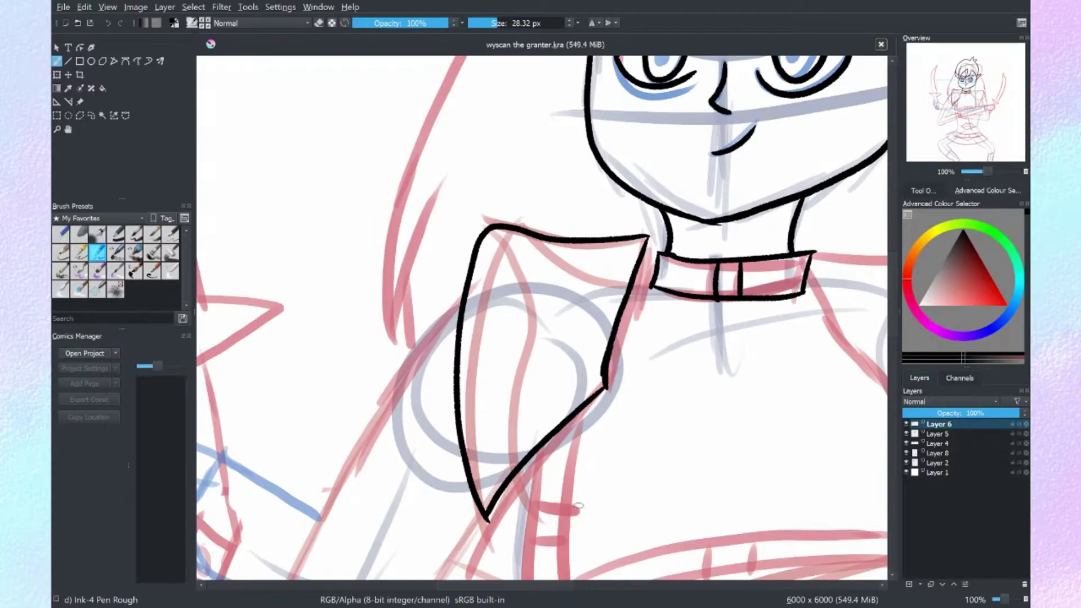
- Ink the right-hand shoulder piece and the edge of the top beside it
{"action": "scroll", "coordinate": [540, 316], "scroll_direction": "up", "scroll_amount": 2}
{"action": "left_click_drag", "start_coordinate": [763, 251], "coordinate": [612, 543]}
{"action": "left_click_drag", "start_coordinate": [510, 258], "coordinate": [614, 541]}
- Ink the left-hand side strap and the hem band of the cropped top
{"action": "scroll", "coordinate": [540, 316], "scroll_direction": "left", "scroll_amount": 2}
{"action": "scroll", "coordinate": [541, 315], "scroll_direction": "down", "scroll_amount": 4}
{"action": "left_click_drag", "start_coordinate": [309, 234], "coordinate": [304, 385]}
{"action": "mouse_move", "coordinate": [349, 203]}
{"action": "left_mouse_down"}
{"action": "mouse_move", "coordinate": [339, 377]}
{"action": "mouse_move", "coordinate": [686, 316]}
{"action": "left_mouse_up"}
{"action": "left_click_drag", "start_coordinate": [668, 341], "coordinate": [341, 380]}
- Ink the left-hand upper arm, rounding the elbow into the forearm, plus the arm's inner edge
{"action": "left_click", "coordinate": [923, 190]}
{"action": "scroll", "coordinate": [541, 316], "scroll_direction": "down", "scroll_amount": 3}
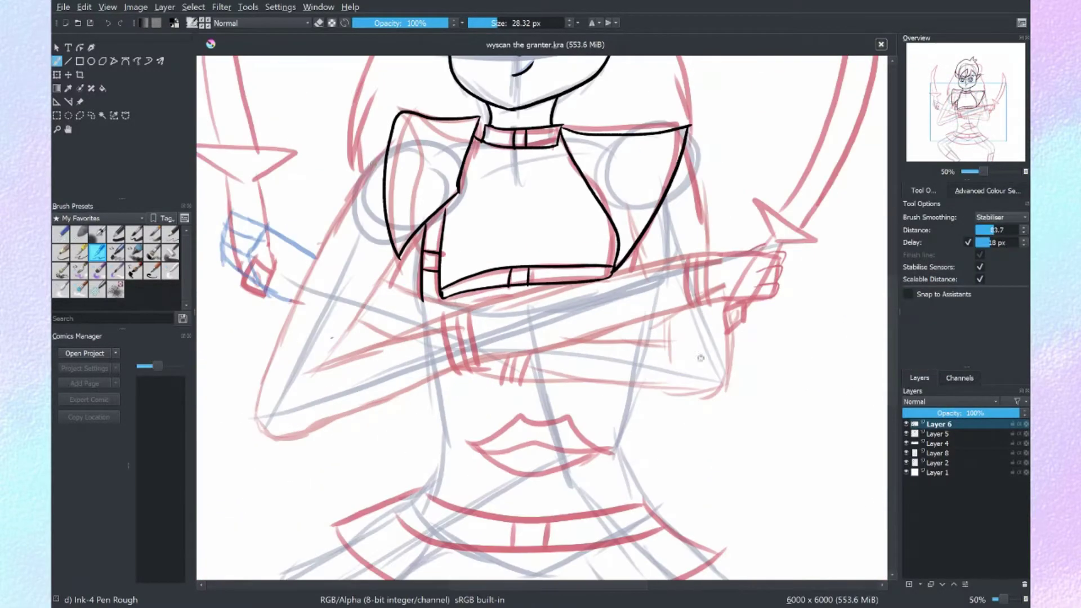
{"action": "left_click_drag", "start_coordinate": [392, 147], "coordinate": [396, 403]}
{"action": "scroll", "coordinate": [582, 142], "scroll_direction": "up", "scroll_amount": 3}
{"action": "left_click_drag", "start_coordinate": [582, 142], "coordinate": [359, 425]}
- Ink the three curved bracelet lines across the front forearm
{"action": "left_click_drag", "start_coordinate": [670, 307], "coordinate": [685, 414]}
{"action": "left_click_drag", "start_coordinate": [614, 318], "coordinate": [647, 427]}
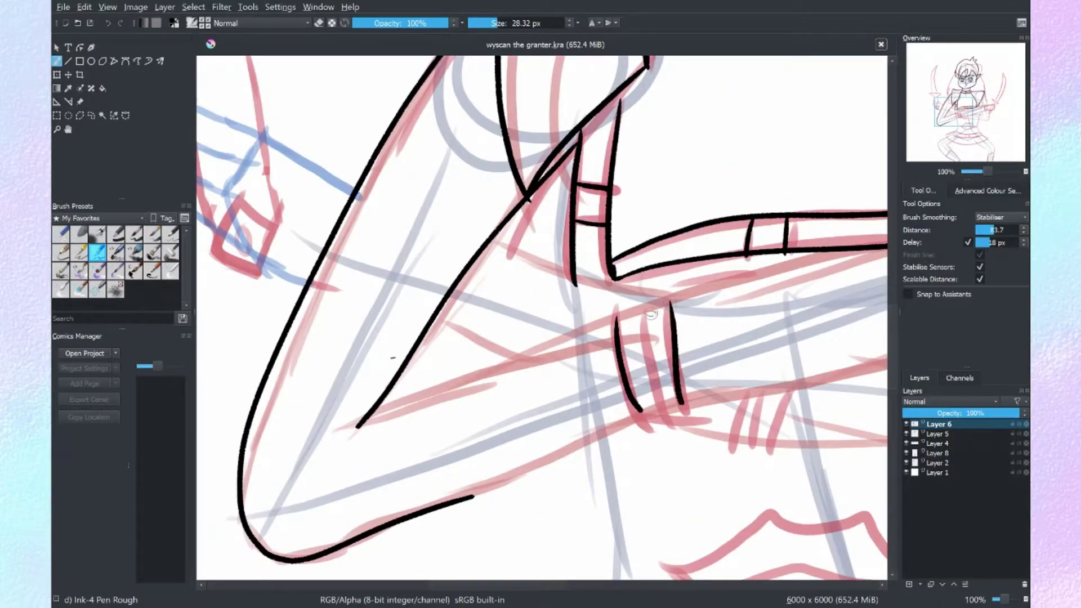
{"action": "left_click_drag", "start_coordinate": [648, 312], "coordinate": [663, 421]}
- Ink the front forearm's upper and lower edges across the body and the clenched fist at its end
{"action": "scroll", "coordinate": [567, 524], "scroll_direction": "right", "scroll_amount": 2}
{"action": "left_click_drag", "start_coordinate": [253, 427], "coordinate": [738, 256]}
{"action": "left_click_drag", "start_coordinate": [366, 496], "coordinate": [729, 368]}
{"action": "left_click_drag", "start_coordinate": [529, 405], "coordinate": [545, 431]}
{"action": "scroll", "coordinate": [568, 522], "scroll_direction": "right", "scroll_amount": 6}
{"action": "mouse_move", "coordinate": [283, 379]}
{"action": "left_mouse_down"}
{"action": "mouse_move", "coordinate": [762, 265]}
{"action": "mouse_move", "coordinate": [773, 183]}
{"action": "left_mouse_up"}
{"action": "left_click_drag", "start_coordinate": [424, 231], "coordinate": [721, 182]}
{"action": "scroll", "coordinate": [453, 572], "scroll_direction": "left", "scroll_amount": 8}
{"action": "scroll", "coordinate": [453, 572], "scroll_direction": "right", "scroll_amount": 8}
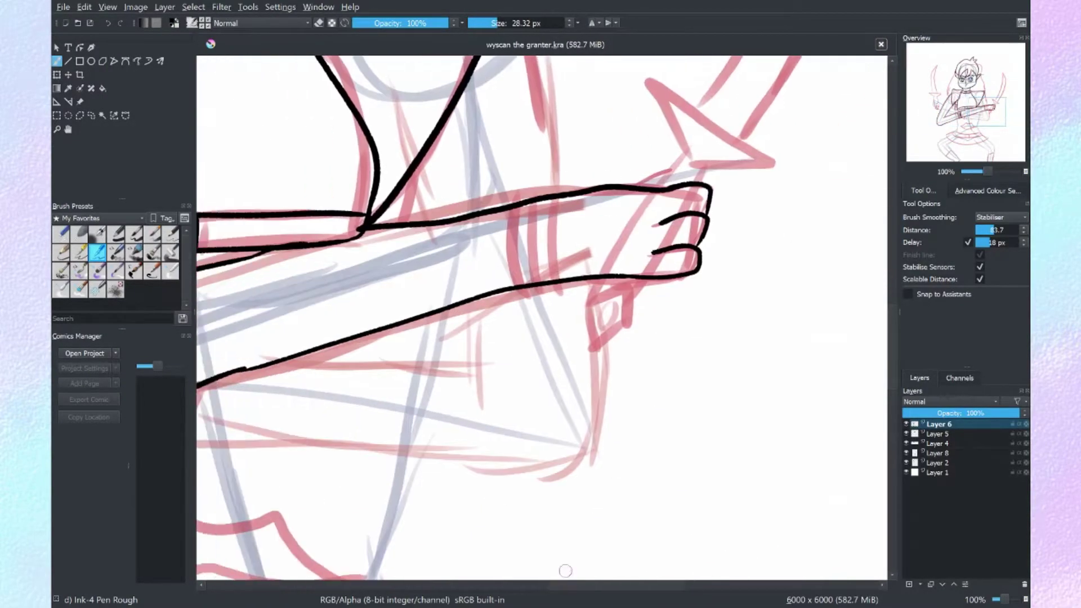
- Ink the handle, diamond pommel and pointed guard of the sword in the right-hand fist, redoing one stroke
{"action": "scroll", "coordinate": [540, 316], "scroll_direction": "up", "scroll_amount": 4}
{"action": "scroll", "coordinate": [540, 316], "scroll_direction": "down", "scroll_amount": 4}
{"action": "left_click_drag", "start_coordinate": [693, 259], "coordinate": [678, 272]}
{"action": "key", "text": "ctrl+z"}
{"action": "scroll", "coordinate": [698, 316], "scroll_direction": "up", "scroll_amount": 4}
{"action": "left_click_drag", "start_coordinate": [684, 388], "coordinate": [679, 403]}
{"action": "left_click_drag", "start_coordinate": [699, 405], "coordinate": [719, 370]}
- Ink the curved blade of the right-hand sword up to its tip
{"action": "scroll", "coordinate": [884, 220], "scroll_direction": "down", "scroll_amount": 2}
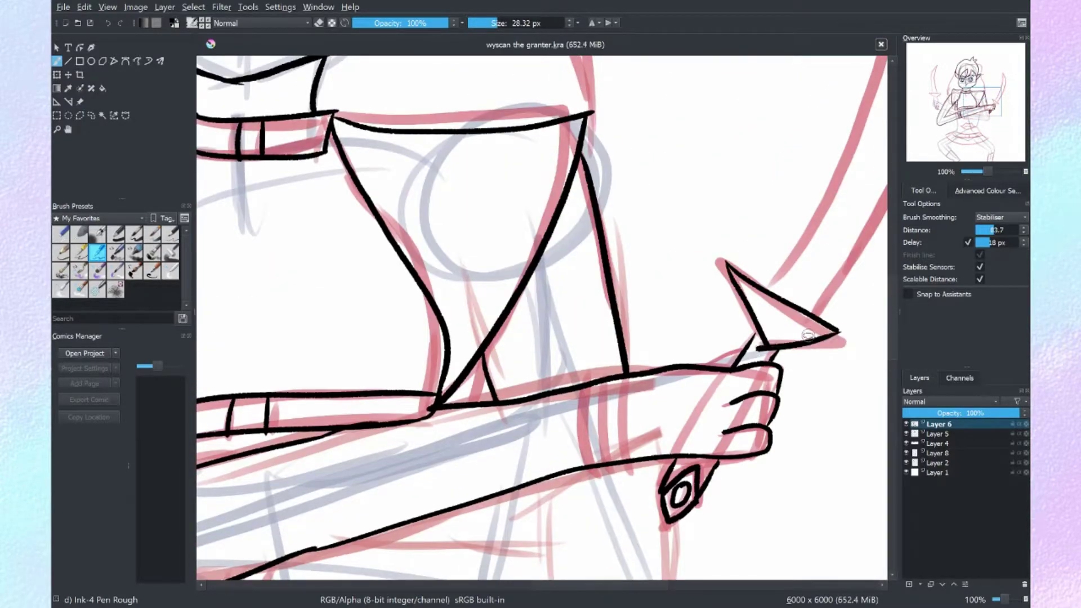
{"action": "left_click_drag", "start_coordinate": [795, 259], "coordinate": [609, 434]}
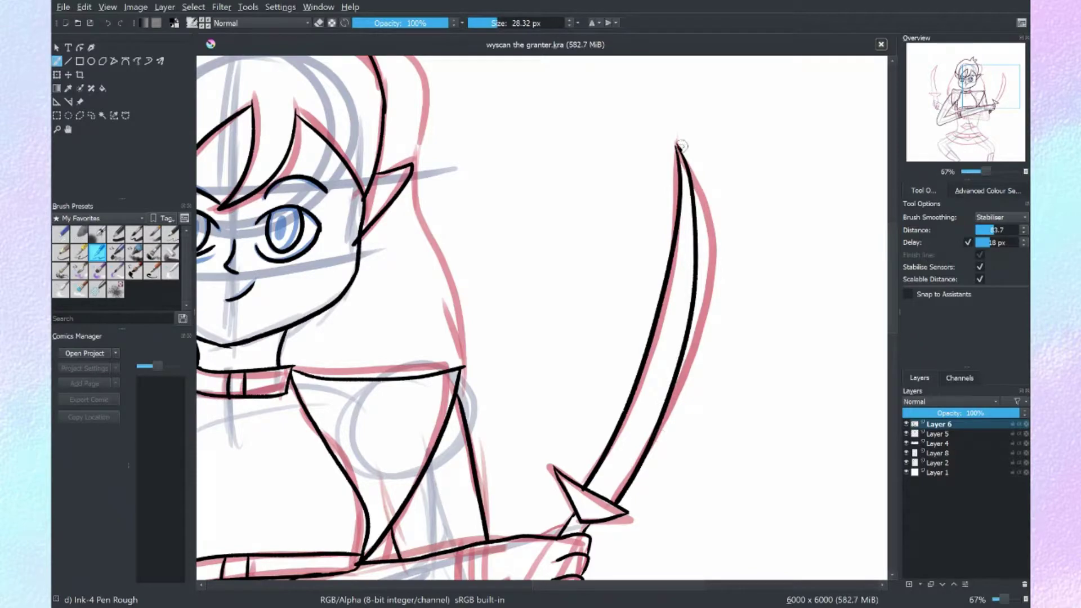
{"action": "scroll", "coordinate": [681, 146], "scroll_direction": "up", "scroll_amount": 3}
{"action": "scroll", "coordinate": [724, 289], "scroll_direction": "up", "scroll_amount": 3}
{"action": "scroll", "coordinate": [724, 290], "scroll_direction": "left", "scroll_amount": 5}
{"action": "scroll", "coordinate": [842, 288], "scroll_direction": "down", "scroll_amount": 6}
{"action": "scroll", "coordinate": [841, 288], "scroll_direction": "left", "scroll_amount": 4}
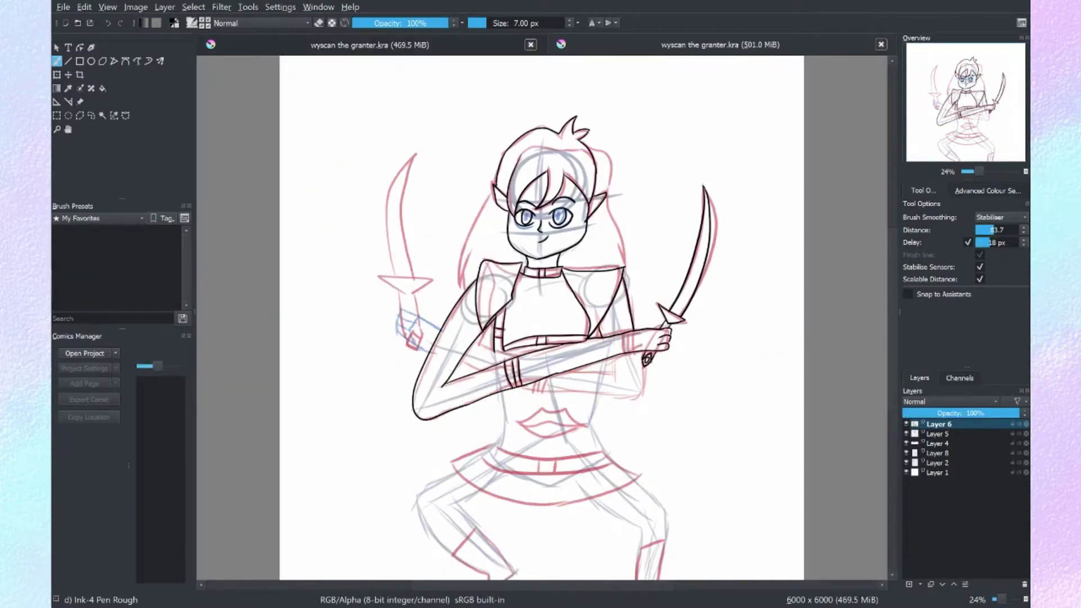
- Ink the rear arm's rounded elbow, underside, inner fold and bracelet lines below the front forearm with the 32.67 px pen
{"action": "scroll", "coordinate": [544, 319], "scroll_direction": "up", "scroll_amount": 4}
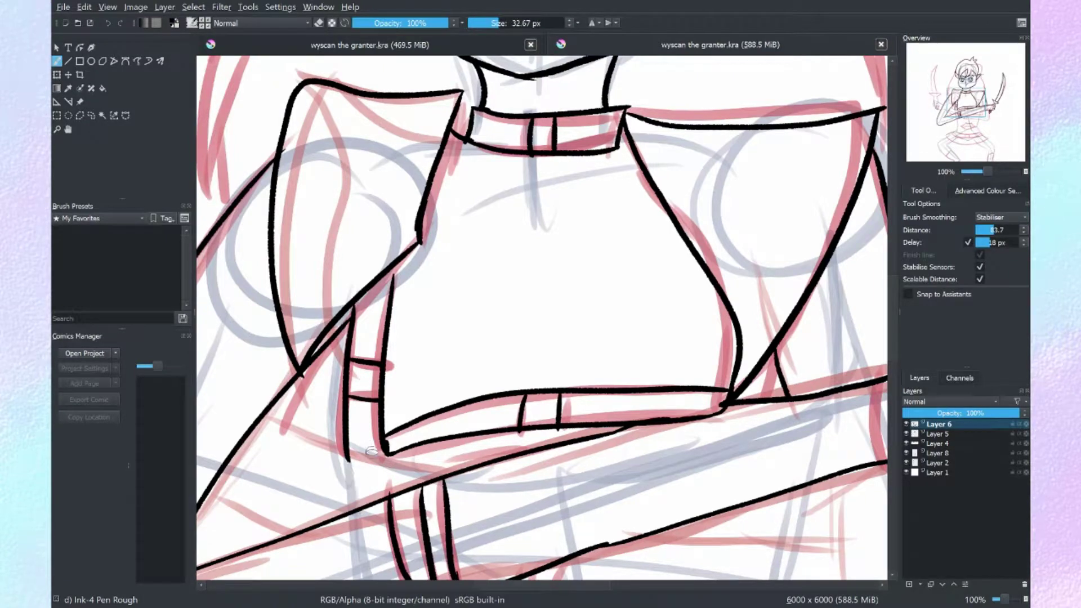
{"action": "scroll", "coordinate": [371, 450], "scroll_direction": "down", "scroll_amount": 4}
{"action": "scroll", "coordinate": [371, 450], "scroll_direction": "right", "scroll_amount": 5}
{"action": "left_click_drag", "start_coordinate": [655, 324], "coordinate": [276, 397]}
{"action": "scroll", "coordinate": [451, 338], "scroll_direction": "left", "scroll_amount": 5}
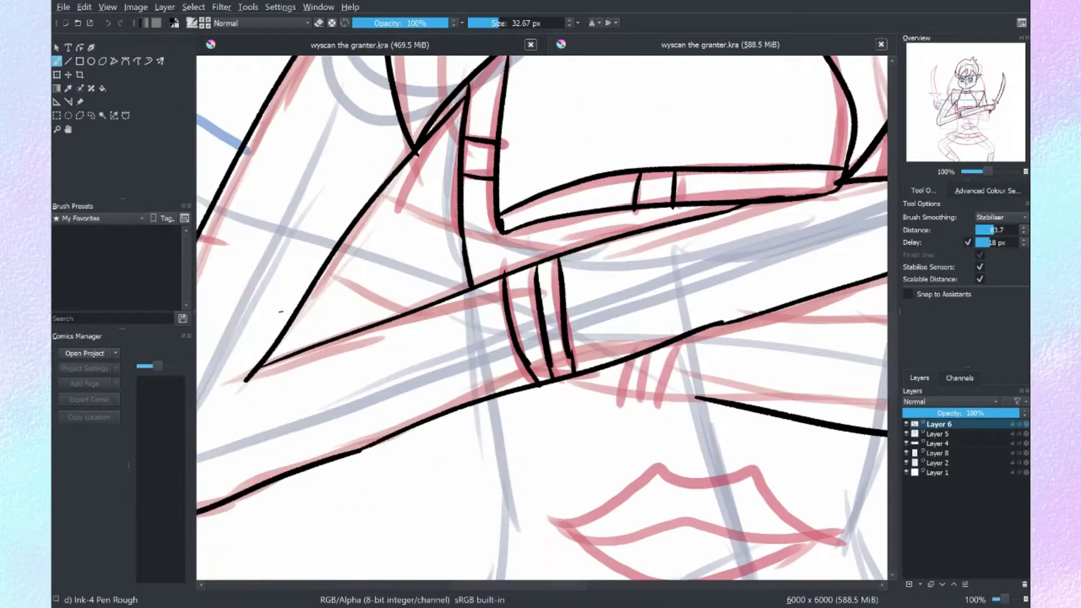
{"action": "left_click_drag", "start_coordinate": [558, 313], "coordinate": [757, 327]}
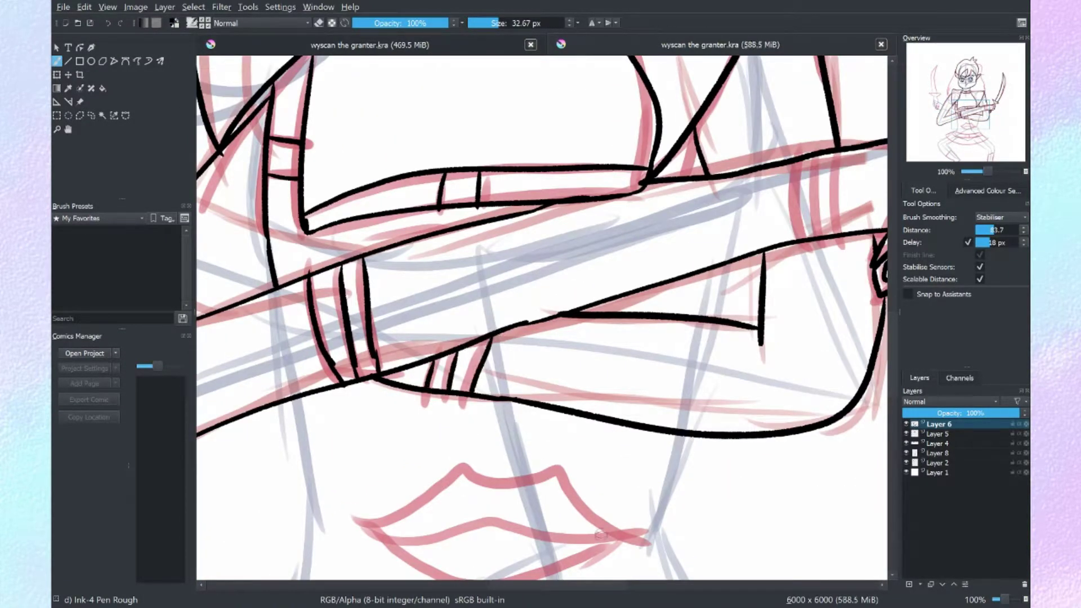
- Ink the rear forearm's two edges where it shows through the gap inside the left-hand arm
{"action": "scroll", "coordinate": [601, 533], "scroll_direction": "up", "scroll_amount": 2}
{"action": "scroll", "coordinate": [601, 534], "scroll_direction": "left", "scroll_amount": 6}
{"action": "left_click_drag", "start_coordinate": [431, 337], "coordinate": [514, 385]}
{"action": "left_click_drag", "start_coordinate": [487, 263], "coordinate": [518, 273]}
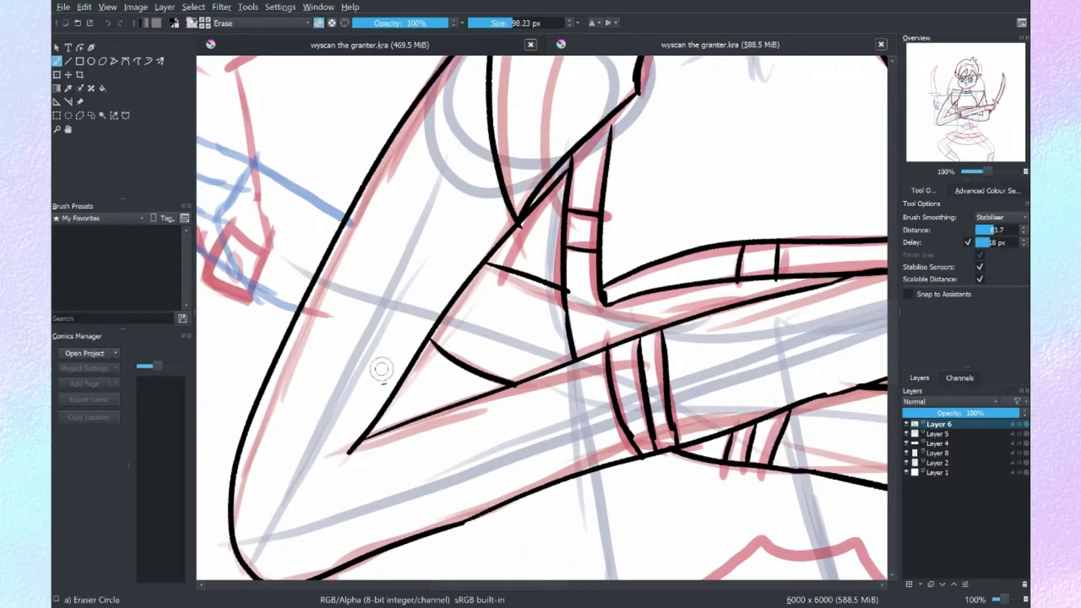
- Ink the left-hand hand with its curled fingers and the sword handle rising from it
{"action": "scroll", "coordinate": [571, 532], "scroll_direction": "up", "scroll_amount": 4}
{"action": "scroll", "coordinate": [572, 532], "scroll_direction": "left", "scroll_amount": 4}
{"action": "left_click_drag", "start_coordinate": [526, 388], "coordinate": [352, 331]}
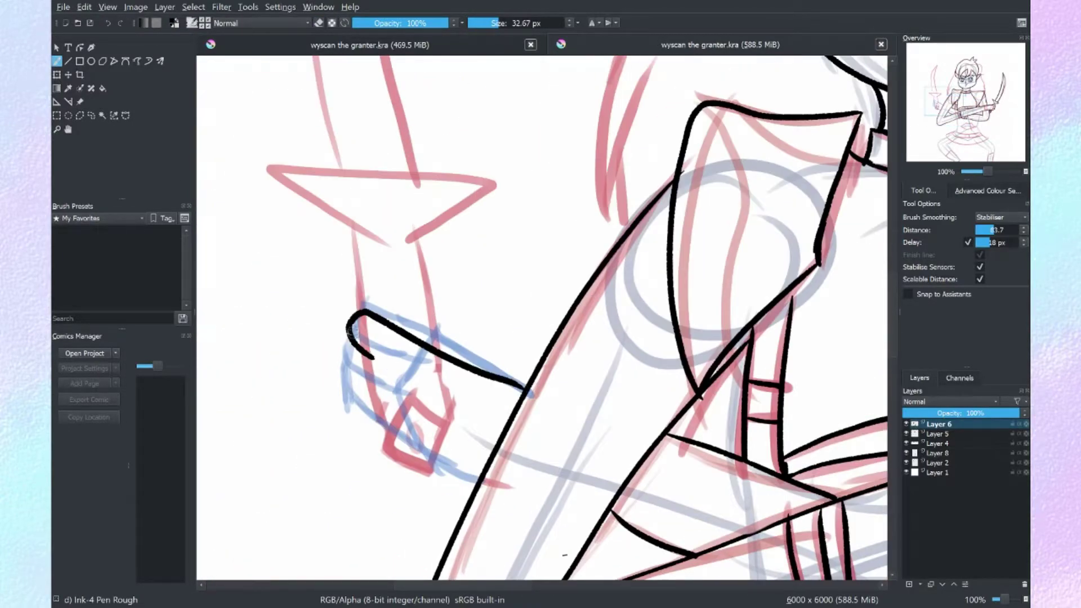
{"action": "scroll", "coordinate": [871, 325], "scroll_direction": "up", "scroll_amount": 3}
{"action": "left_click_drag", "start_coordinate": [360, 457], "coordinate": [352, 380]}
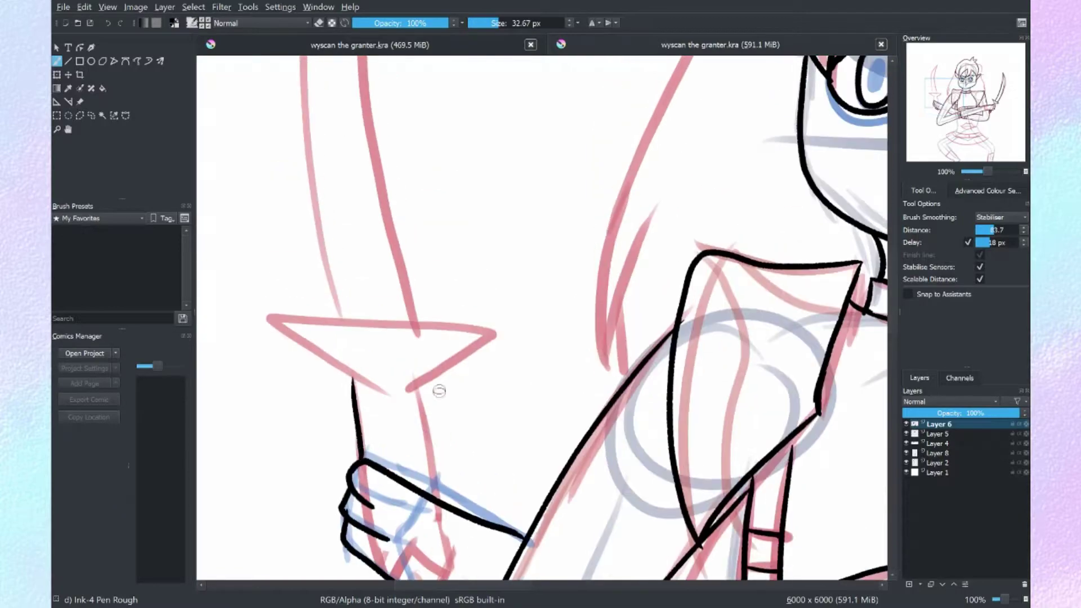
- Ink the triangular guard and curved blade of the left-hand sword
{"action": "key", "text": "minus"}
{"action": "scroll", "coordinate": [771, 291], "scroll_direction": "up", "scroll_amount": 3}
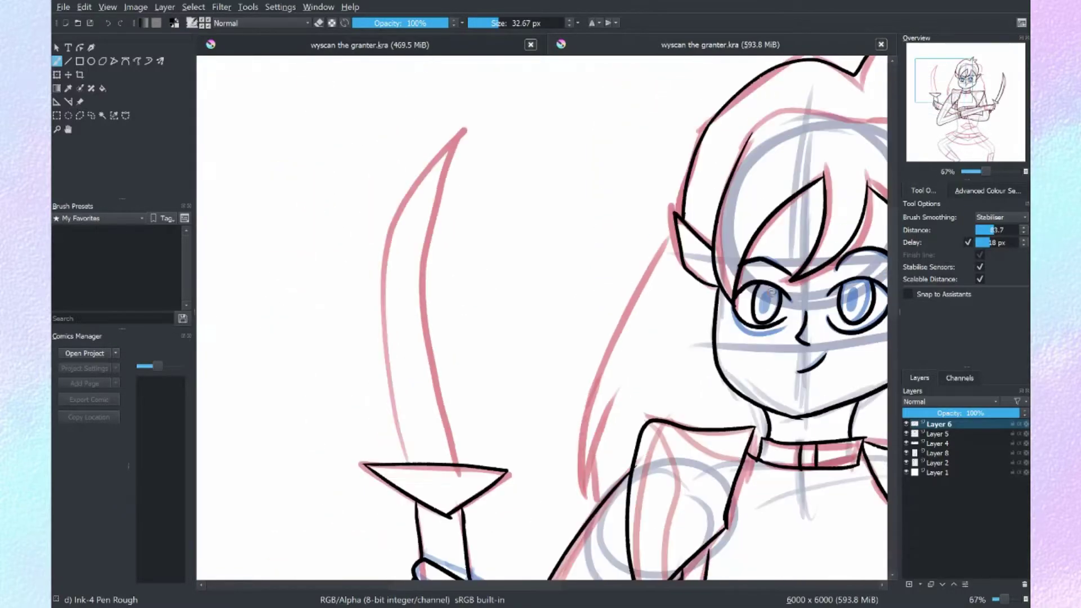
{"action": "scroll", "coordinate": [463, 444], "scroll_direction": "up", "scroll_amount": 3}
{"action": "scroll", "coordinate": [446, 454], "scroll_direction": "down", "scroll_amount": 2}
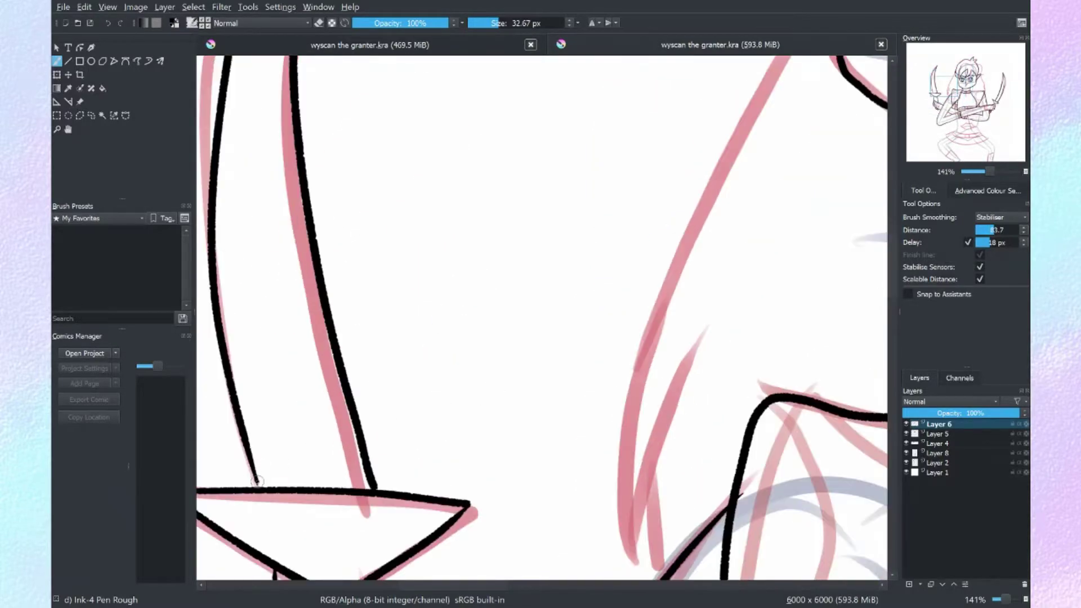
- Ink the long hair falling behind both ears down to the shoulders
{"action": "scroll", "coordinate": [277, 437], "scroll_direction": "down", "scroll_amount": 3}
{"action": "scroll", "coordinate": [448, 358], "scroll_direction": "up", "scroll_amount": 1}
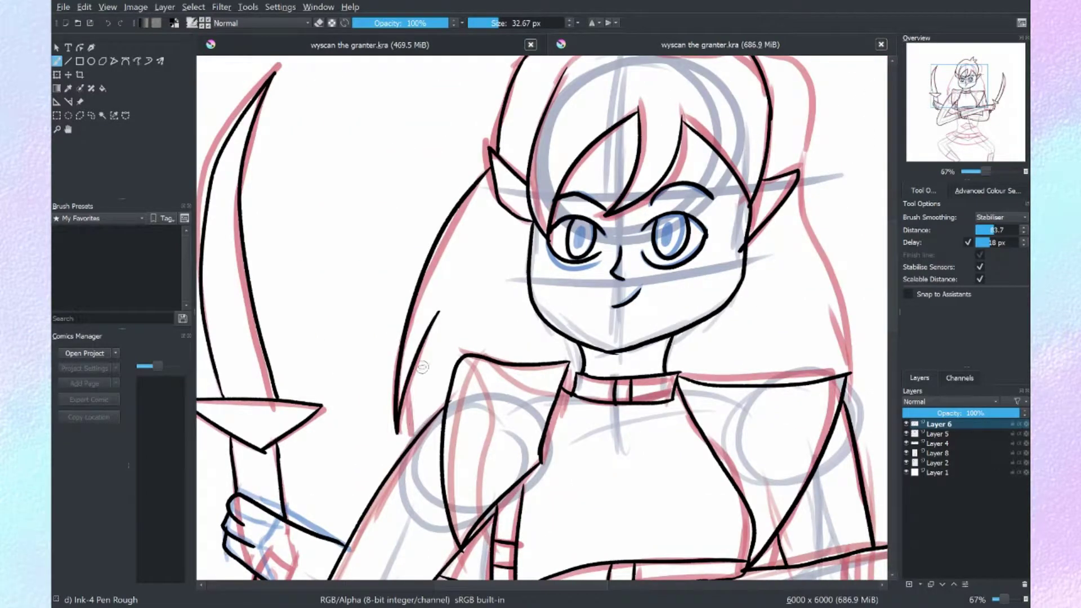
{"action": "left_click_drag", "start_coordinate": [422, 367], "coordinate": [270, 451]}
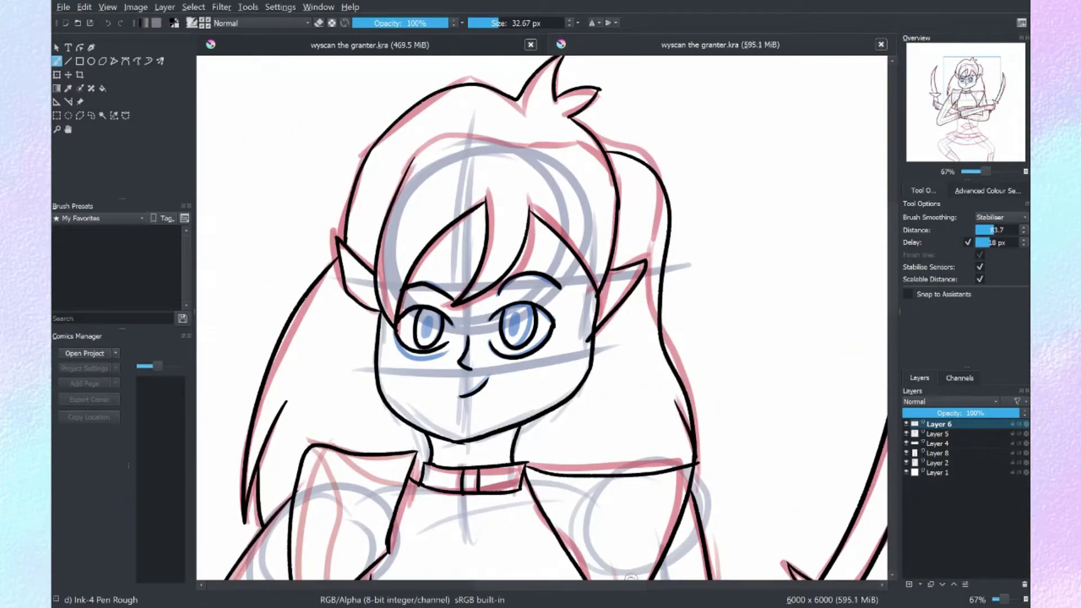
- Ink both sides of the waist and the flared side edges of the skirt, undoing a misplaced stroke
{"action": "left_click_drag", "start_coordinate": [630, 577], "coordinate": [883, 425]}
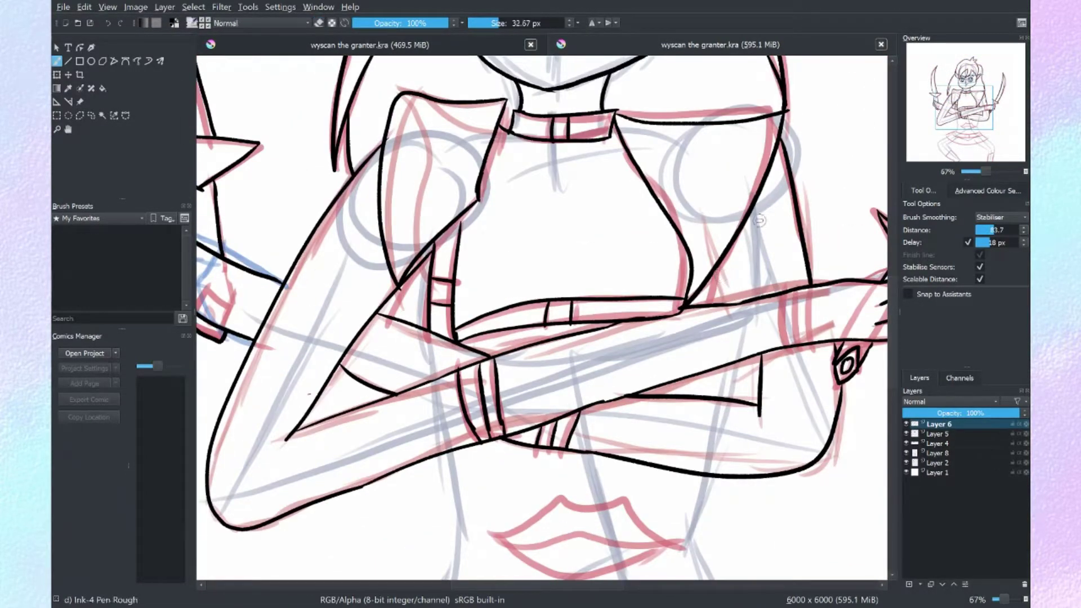
{"action": "scroll", "coordinate": [542, 317], "scroll_direction": "down", "scroll_amount": 3}
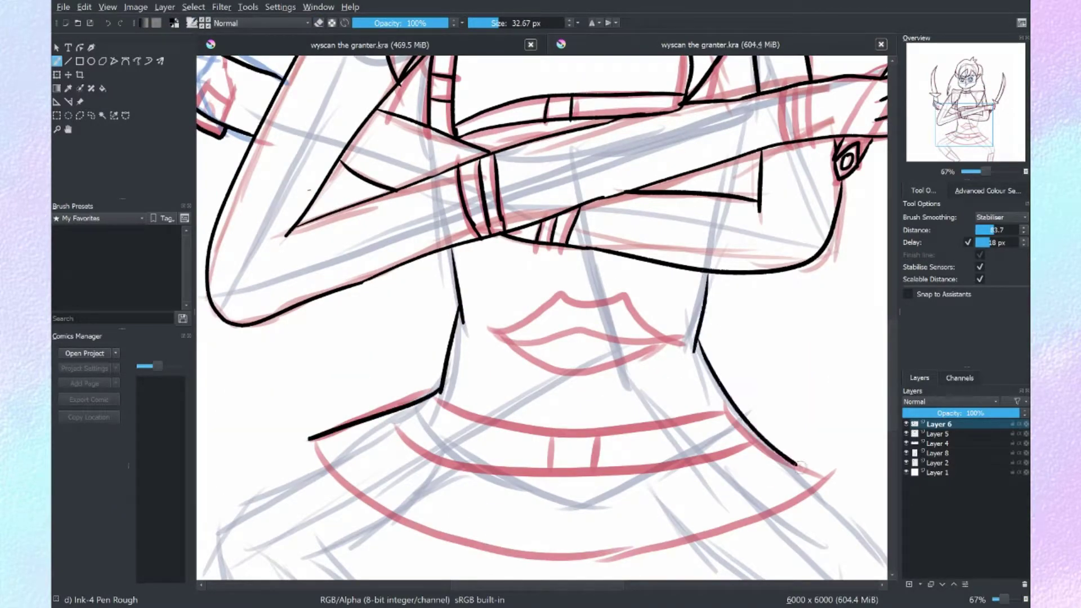
{"action": "left_click_drag", "start_coordinate": [309, 437], "coordinate": [766, 509]}
{"action": "key", "text": "ctrl+z"}
{"action": "scroll", "coordinate": [325, 411], "scroll_direction": "down", "scroll_amount": 1}
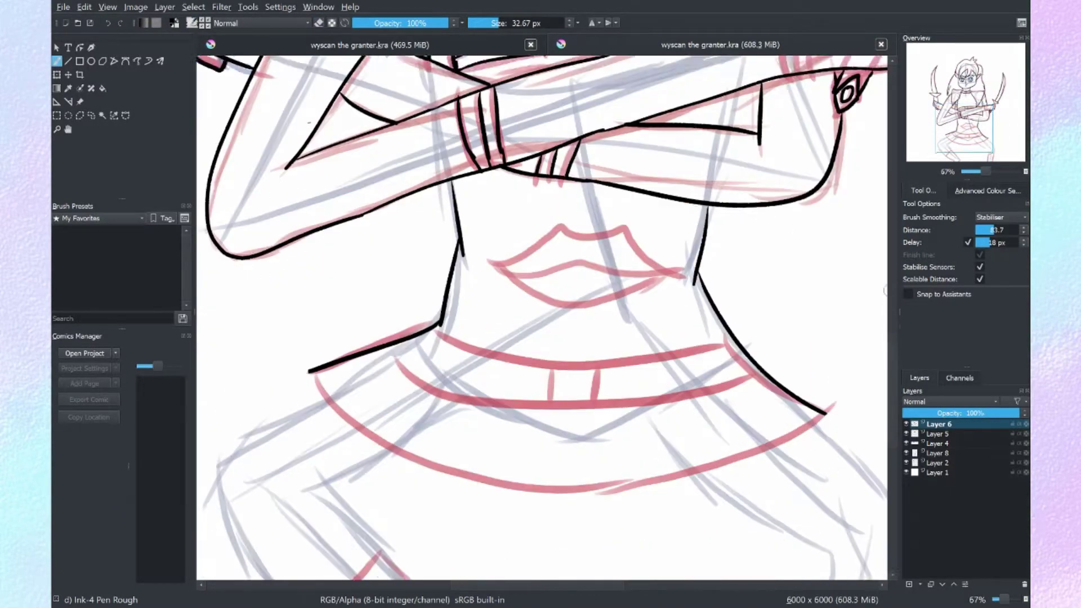
- Ink the skirt's hem, belt and buckle, and the lip-shaped mark on the belly
{"action": "left_click_drag", "start_coordinate": [309, 355], "coordinate": [769, 430]}
{"action": "left_click_drag", "start_coordinate": [704, 359], "coordinate": [757, 354]}
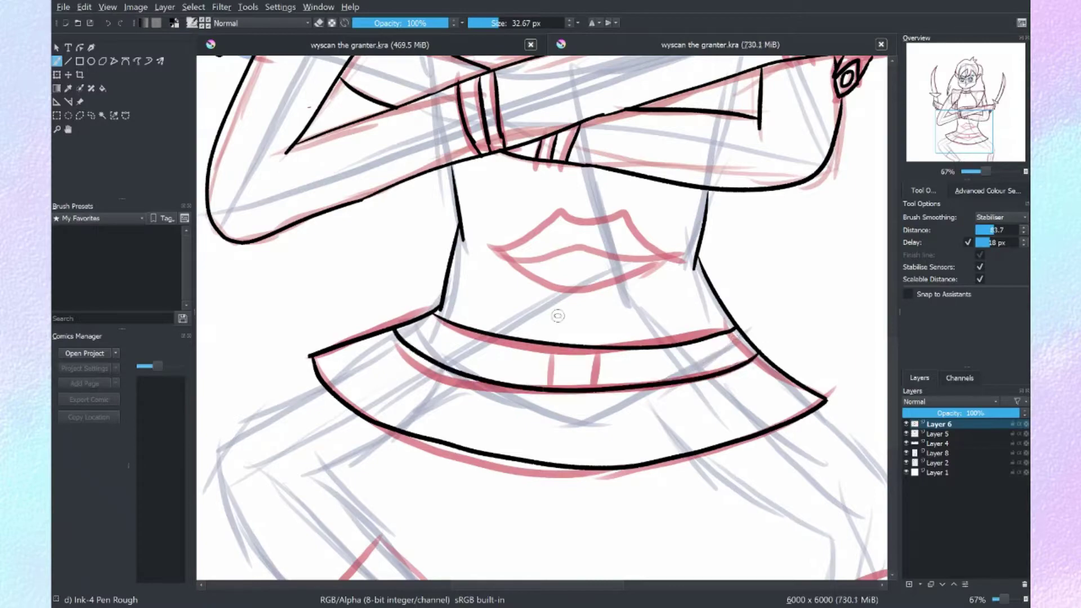
{"action": "scroll", "coordinate": [882, 282], "scroll_direction": "up", "scroll_amount": 1}
{"action": "left_click_drag", "start_coordinate": [670, 354], "coordinate": [505, 336]}
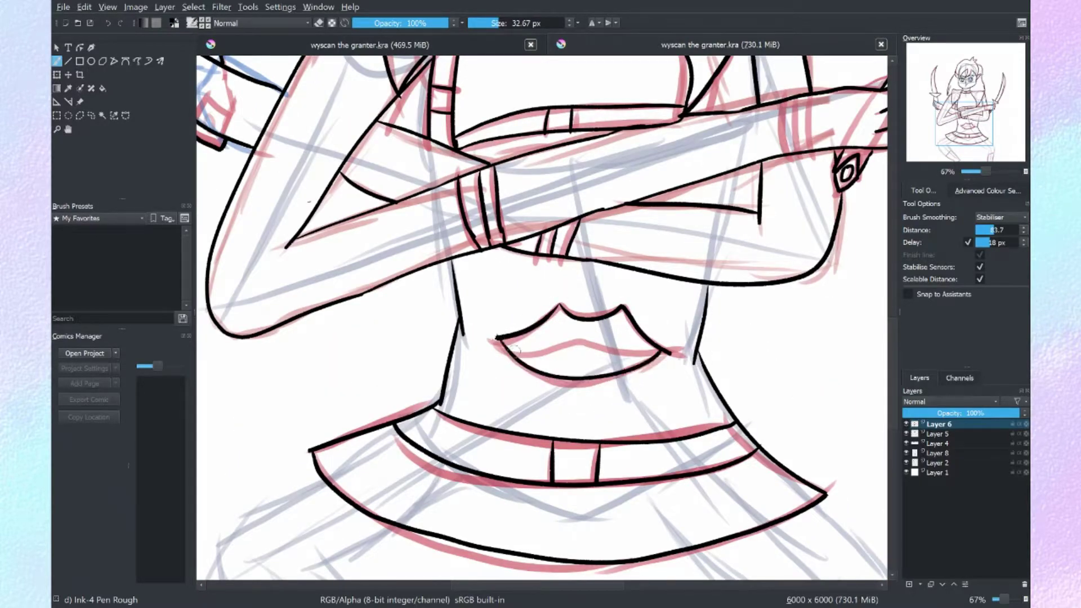
- Ink the center line of the belly lips and the two bent legs below the skirt
{"action": "scroll", "coordinate": [882, 277], "scroll_direction": "down", "scroll_amount": 3}
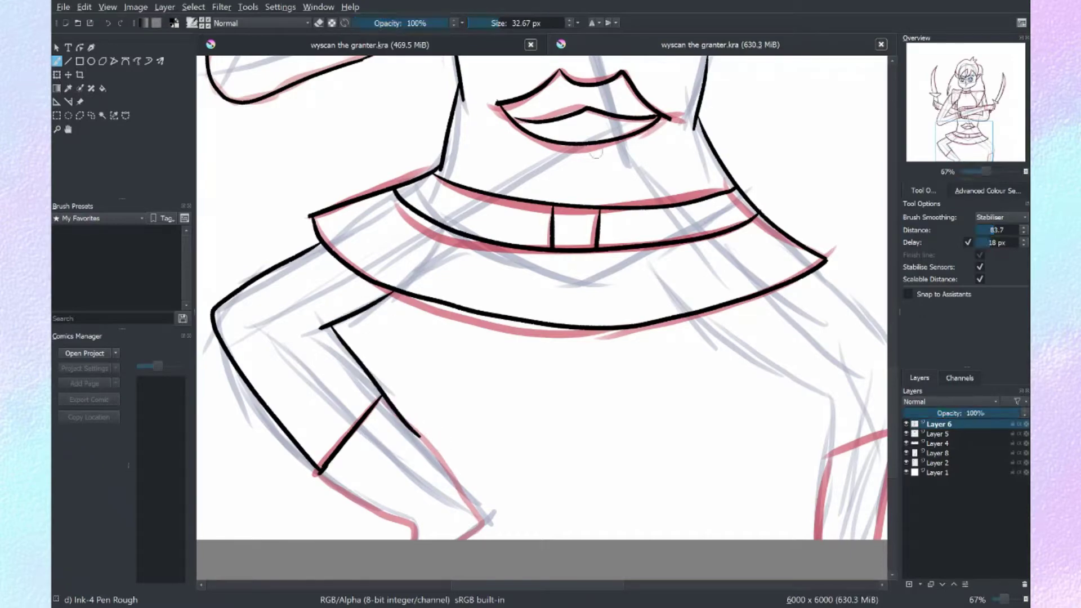
{"action": "scroll", "coordinate": [596, 152], "scroll_direction": "right", "scroll_amount": 3}
{"action": "left_click_drag", "start_coordinate": [588, 263], "coordinate": [662, 361]}
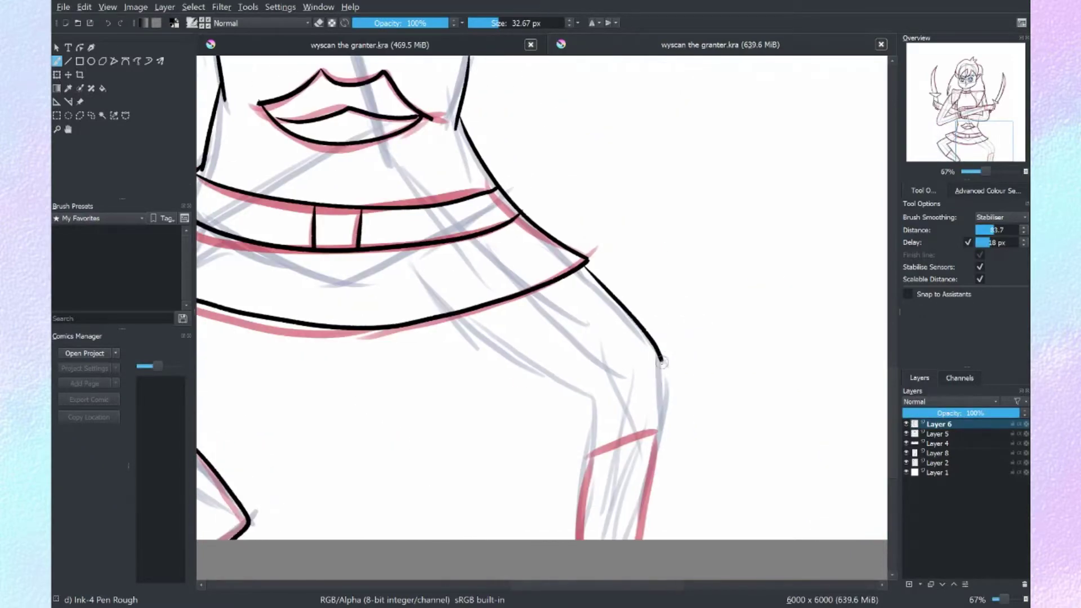
- Hide Layers 5, 8, 2 and 4 so only the line art remains over the background
{"action": "scroll", "coordinate": [596, 454], "scroll_direction": "up", "scroll_amount": 10}
{"action": "left_click", "coordinate": [906, 433]}
{"action": "left_click", "coordinate": [906, 453]}
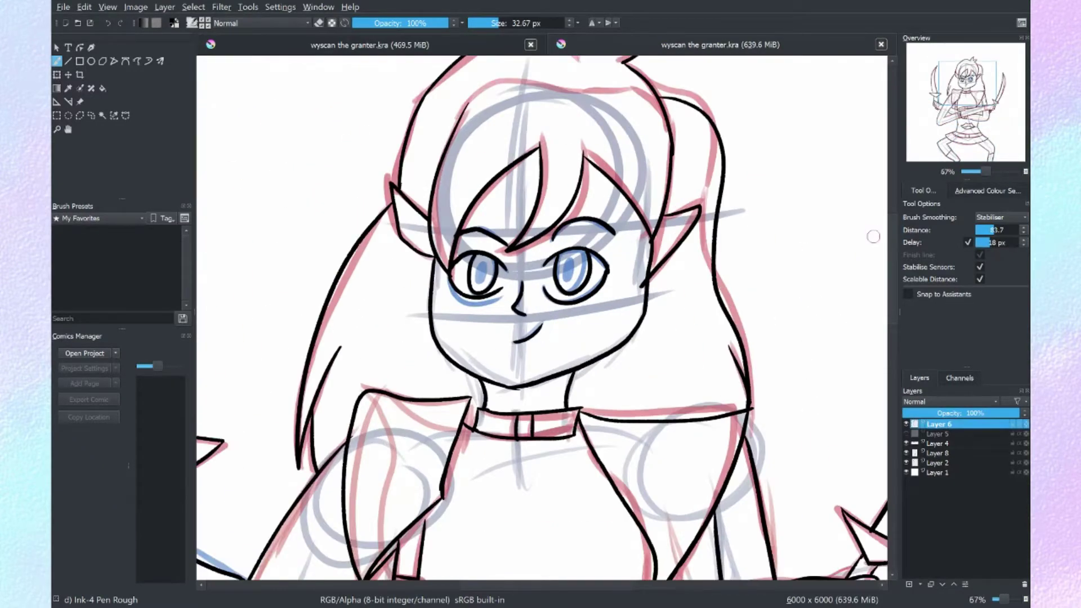
{"action": "left_click", "coordinate": [906, 462]}
{"action": "left_click", "coordinate": [906, 443]}
{"action": "scroll", "coordinate": [871, 234], "scroll_direction": "down", "scroll_amount": 5}
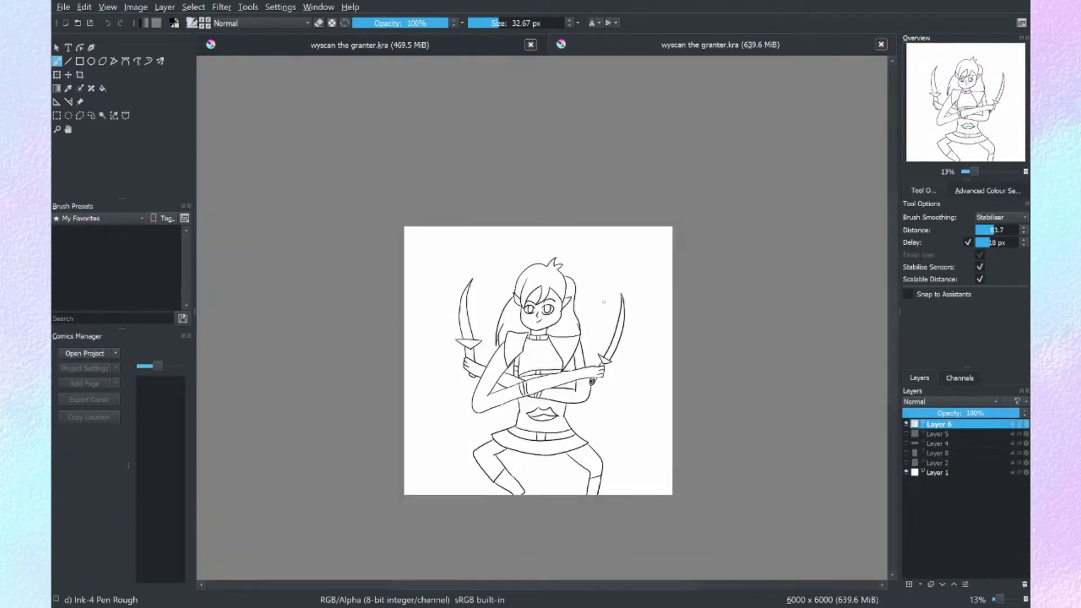
- Close the extra wyscan the granter.kra document and return to the line art drawing
{"action": "scroll", "coordinate": [870, 233], "scroll_direction": "up", "scroll_amount": 5}
{"action": "left_click", "coordinate": [530, 44]}
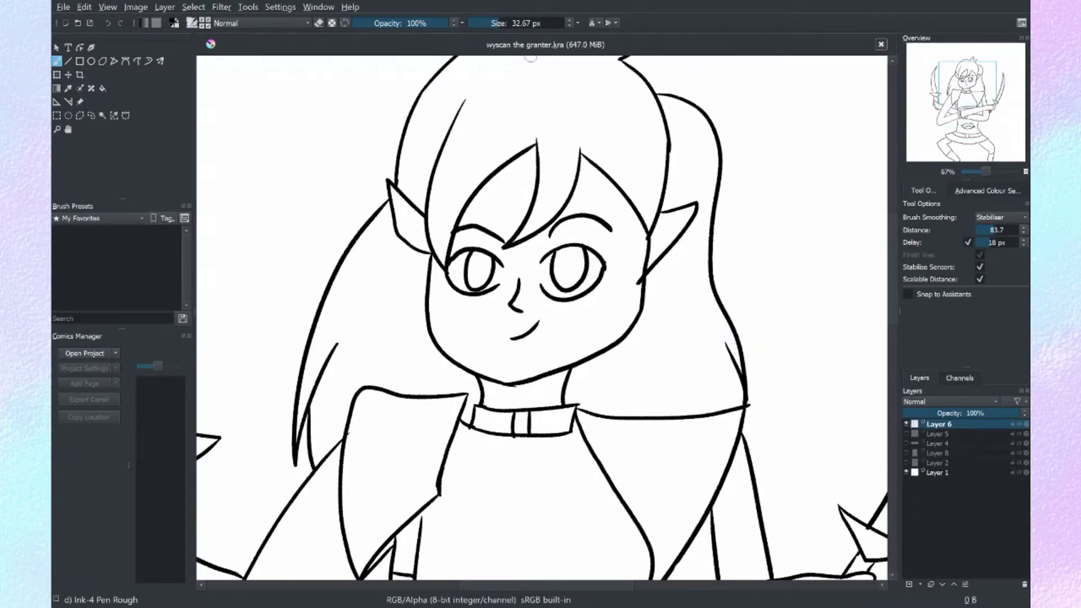
{"action": "key", "text": "ctrl+Tab"}
{"action": "key", "text": "ctrl+Tab"}
- Ink the strap dividers and the crop top's side edge around the crossed arms
{"action": "scroll", "coordinate": [534, 573], "scroll_direction": "up", "scroll_amount": 3}
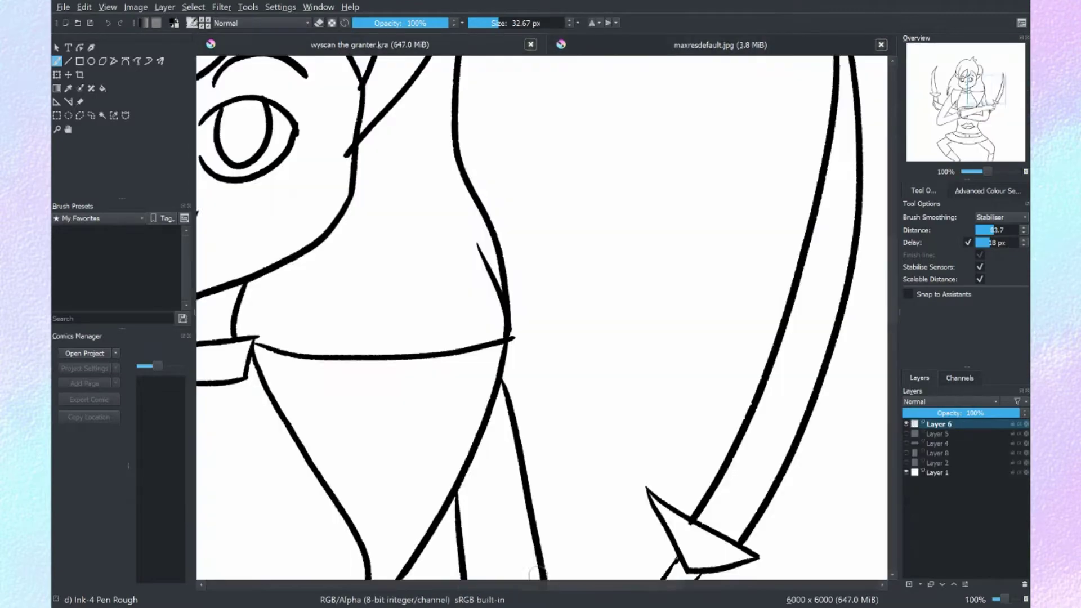
{"action": "scroll", "coordinate": [533, 573], "scroll_direction": "down", "scroll_amount": 5}
{"action": "scroll", "coordinate": [721, 176], "scroll_direction": "right", "scroll_amount": 3}
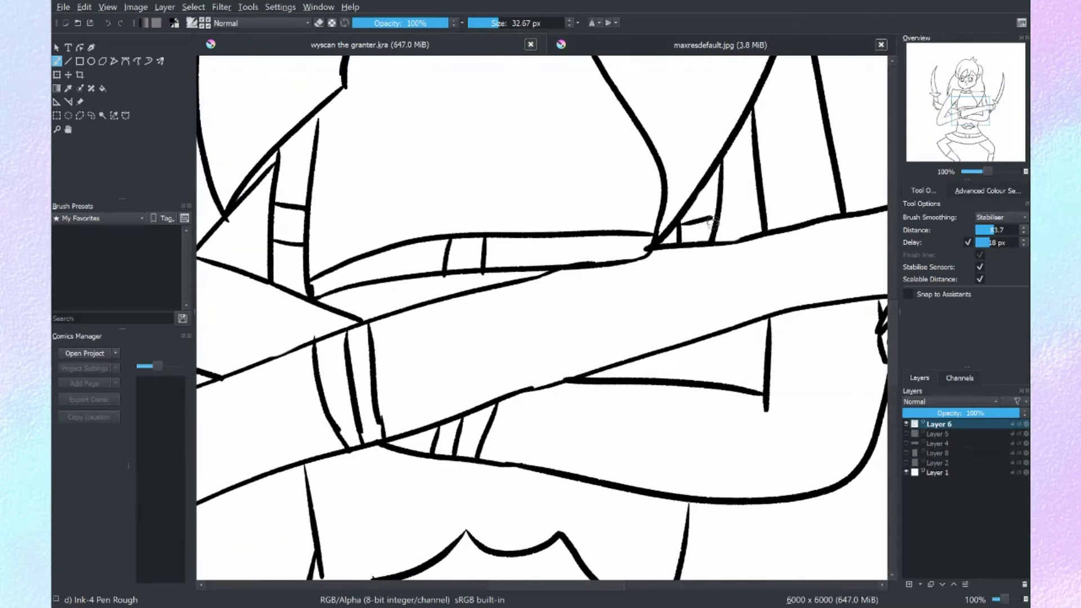
{"action": "scroll", "coordinate": [637, 543], "scroll_direction": "down", "scroll_amount": 5}
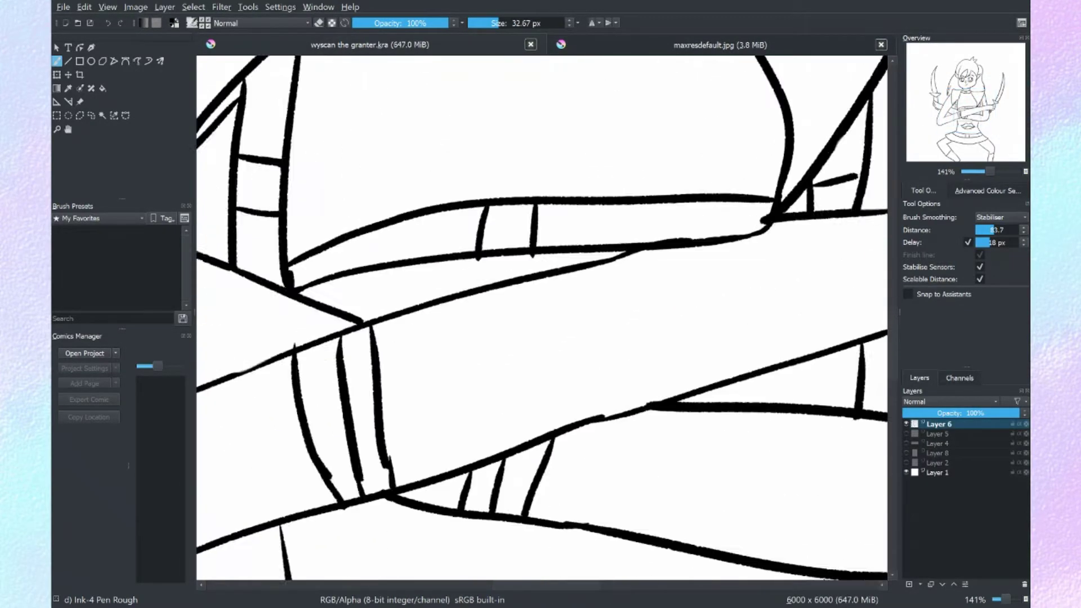
- Check the earrings in the S4E28_Wyscan_interested_in_the_trade.png reference and ink a teardrop earring below each ear
{"action": "key", "text": "ctrl+Tab"}
{"action": "scroll", "coordinate": [542, 318], "scroll_direction": "up", "scroll_amount": 5}
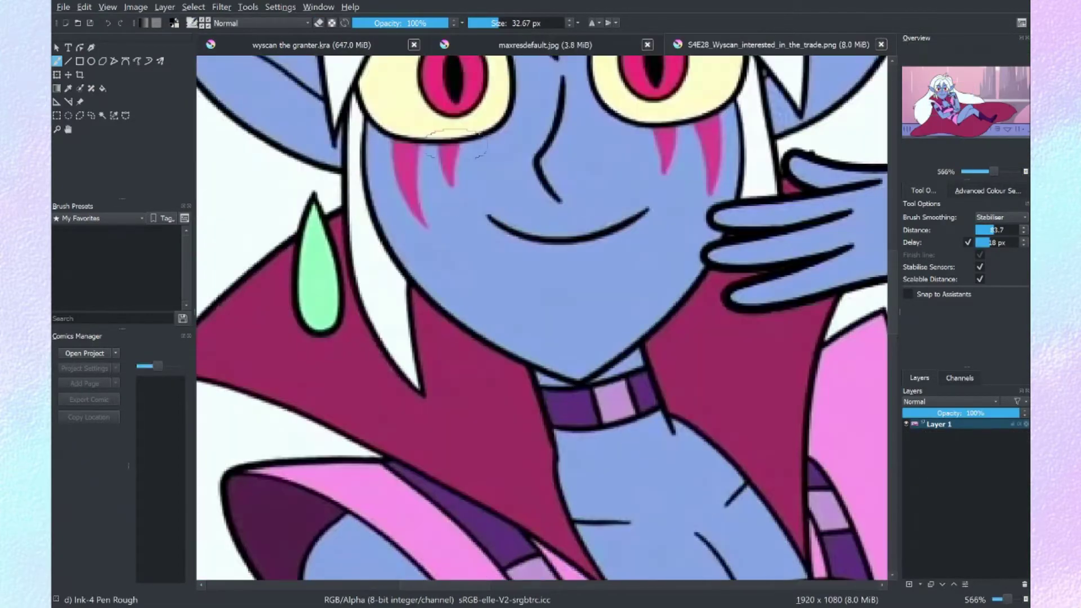
{"action": "key", "text": "ctrl+Tab"}
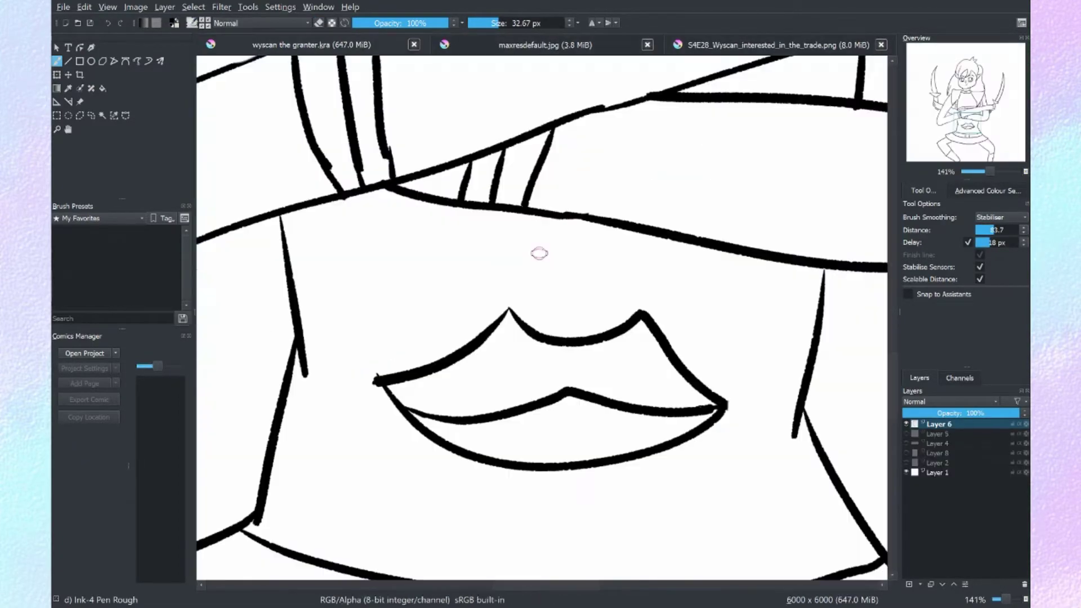
{"action": "scroll", "coordinate": [535, 280], "scroll_direction": "up", "scroll_amount": 5}
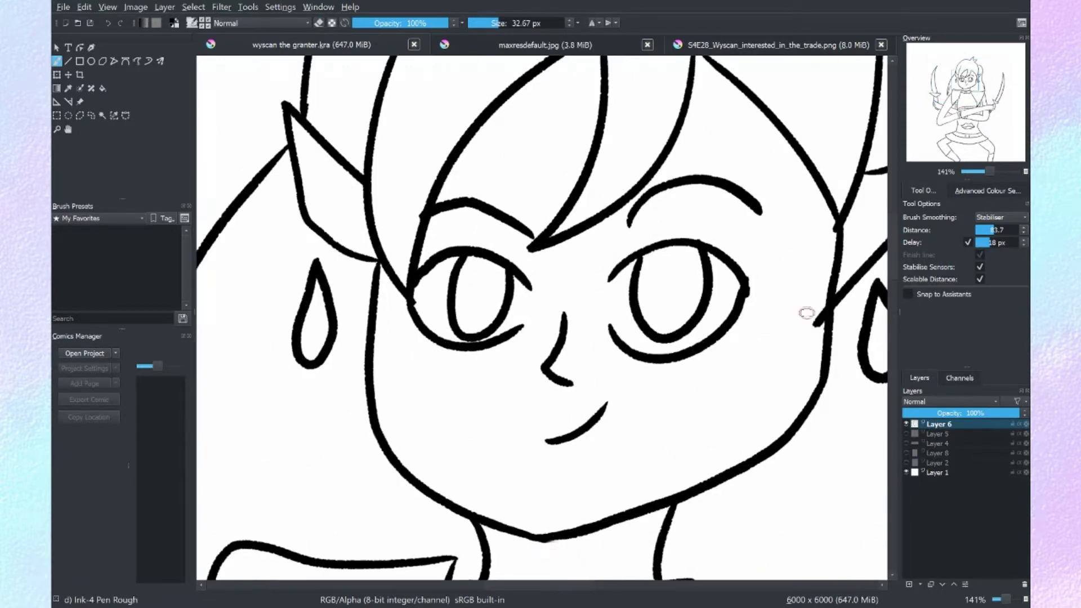
{"action": "key", "text": "minus"}
{"action": "key", "text": "minus"}
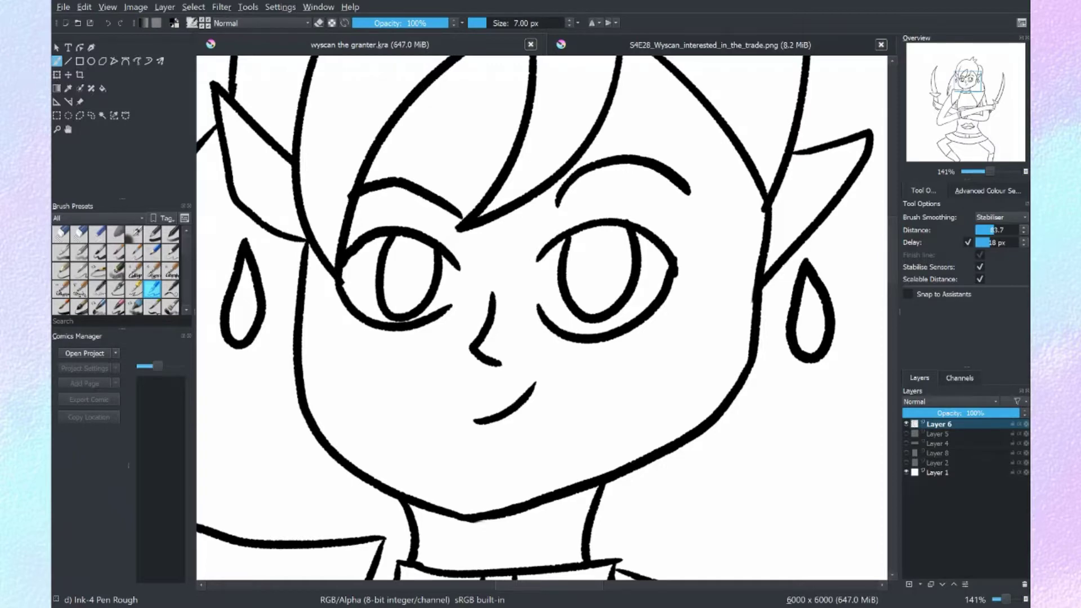
{"action": "left_click", "coordinate": [116, 252]}
{"action": "left_click_drag", "start_coordinate": [642, 356], "coordinate": [586, 419]}
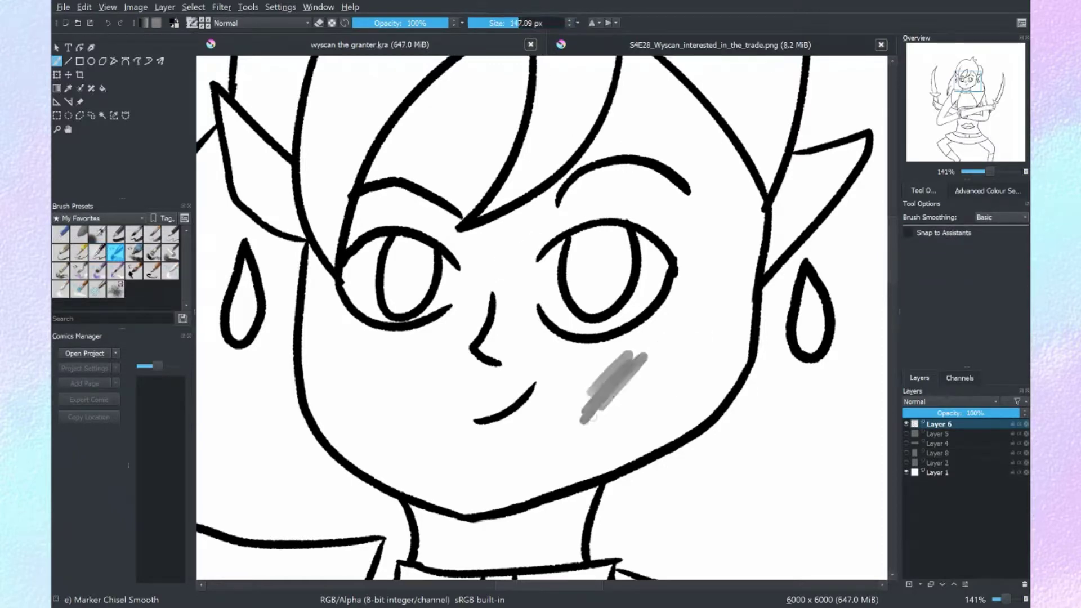
{"action": "key", "text": "ctrl+z"}
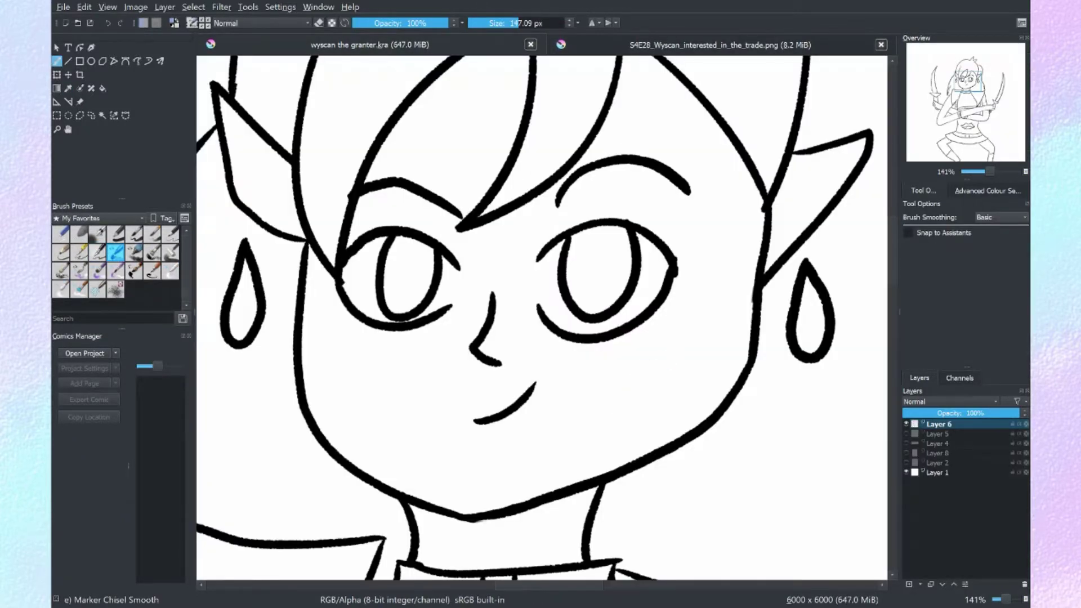
- Add a layer beneath the line art and fill the face and neck with light blue skin colour
{"action": "key", "text": "f"}
{"action": "key", "text": "Insert"}
{"action": "left_click", "coordinate": [743, 316]}
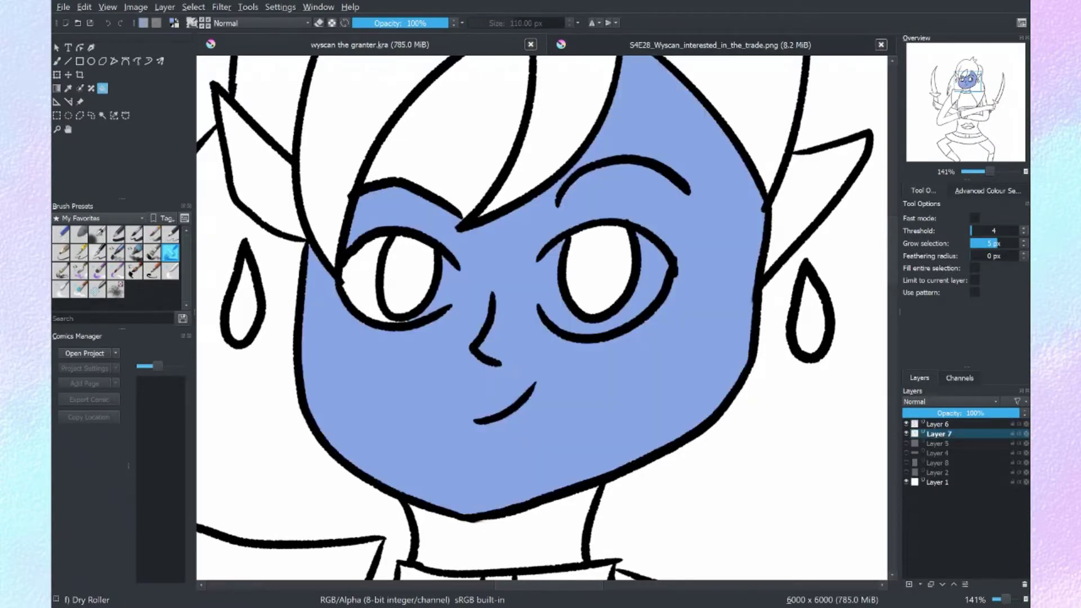
{"action": "left_click", "coordinate": [97, 252]}
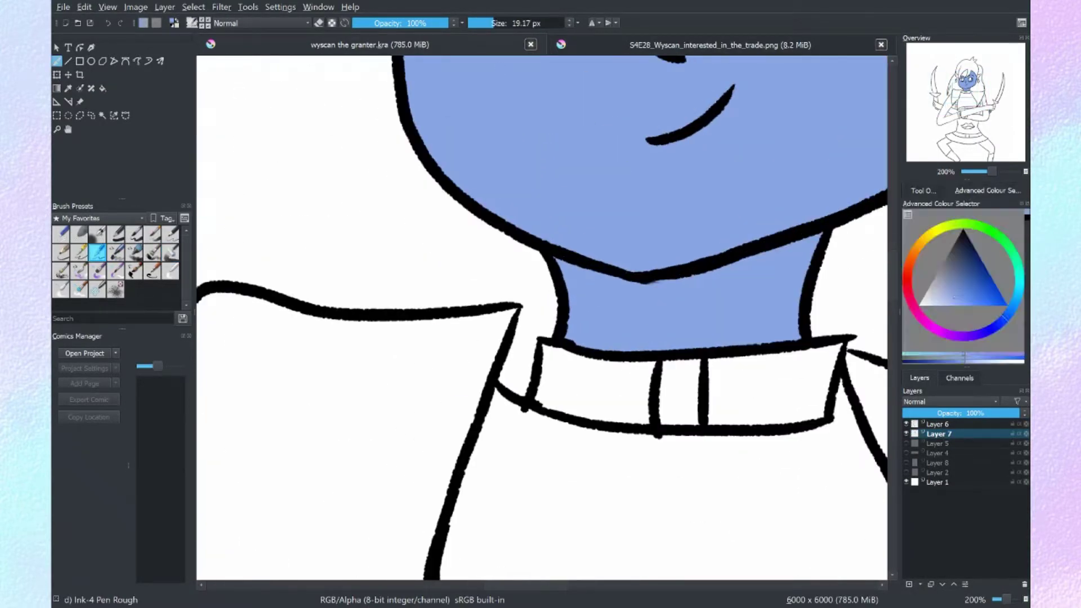
{"action": "key", "text": "minus"}
{"action": "key", "text": "minus"}
{"action": "key", "text": "minus"}
- Fill the belly and legs with the same light blue, closing the gap in the thigh outline below the skirt
{"action": "key", "text": "f"}
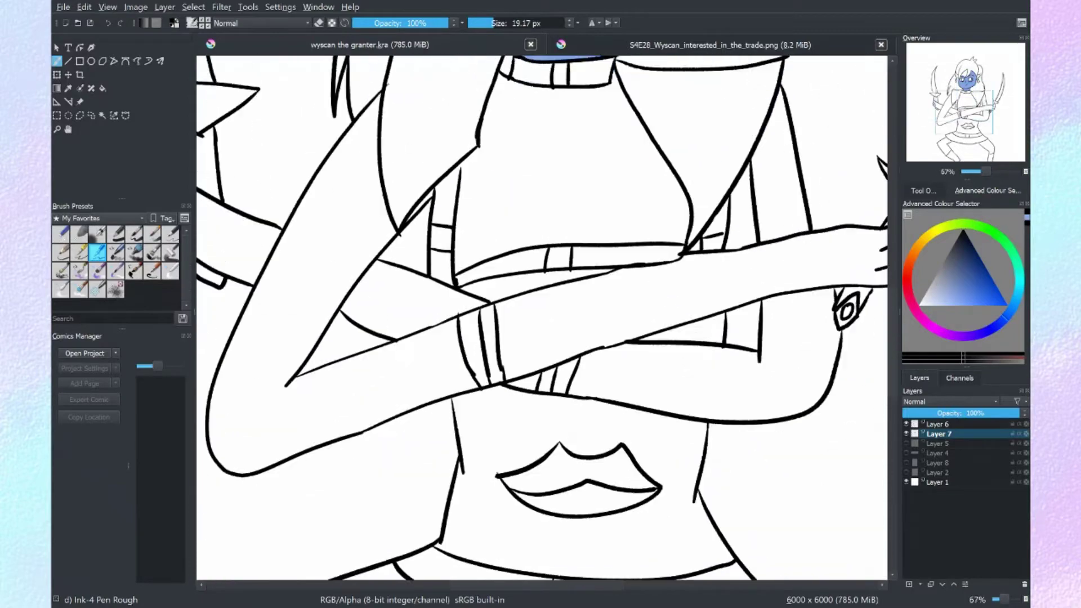
{"action": "key", "text": "f"}
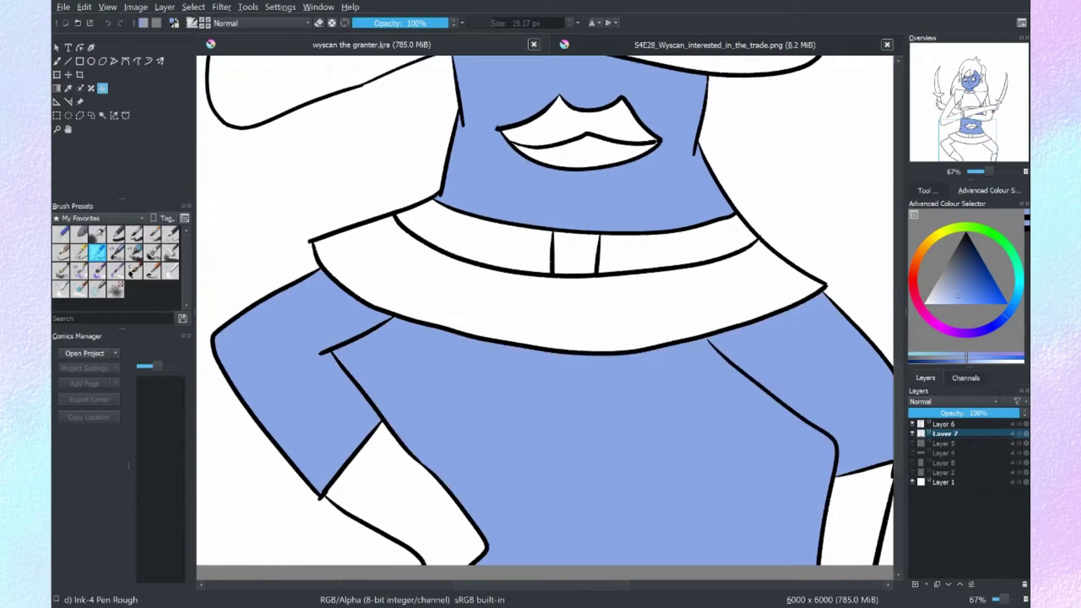
{"action": "scroll", "coordinate": [746, 302], "scroll_direction": "up", "scroll_amount": 6}
{"action": "key", "text": "b"}
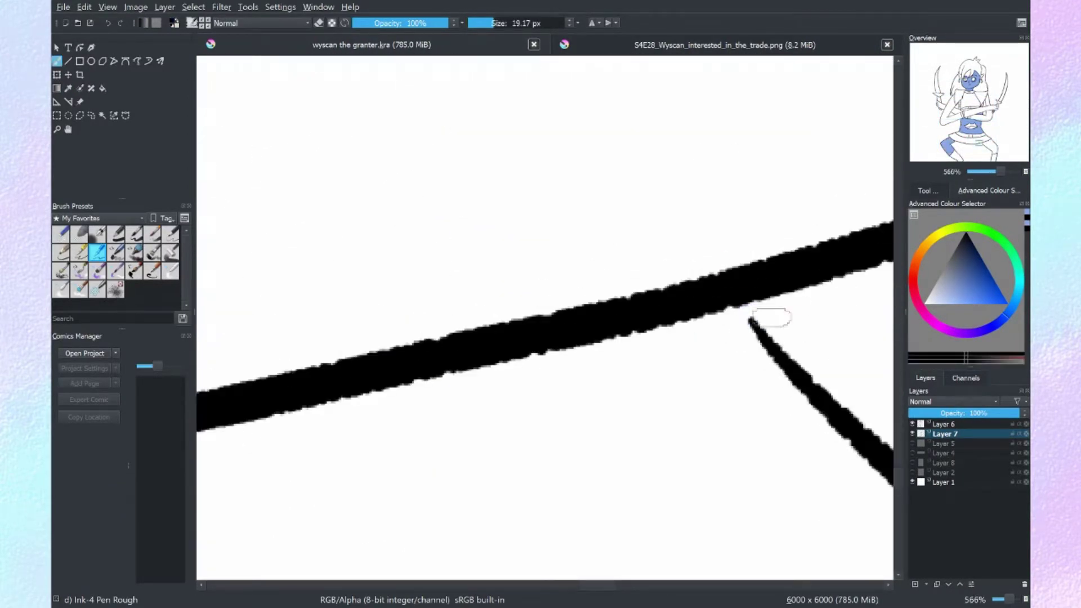
{"action": "scroll", "coordinate": [772, 317], "scroll_direction": "down", "scroll_amount": 6}
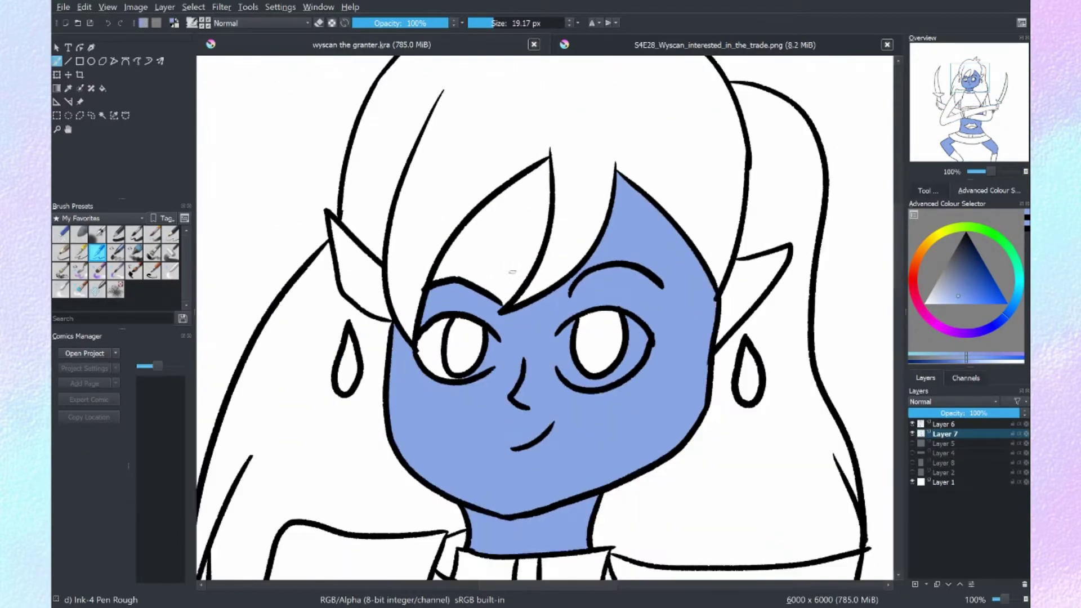
- Fill both crossed arms and the hands holding the swords with the light blue skin colour
{"action": "key", "text": "f"}
{"action": "scroll", "coordinate": [513, 272], "scroll_direction": "down", "scroll_amount": 4}
{"action": "key", "text": "ctrl+Tab"}
{"action": "key", "text": "ctrl+Tab"}
{"action": "scroll", "coordinate": [540, 315], "scroll_direction": "up", "scroll_amount": 3}
{"action": "left_click", "coordinate": [361, 428]}
{"action": "left_click", "coordinate": [591, 416]}
{"action": "left_click", "coordinate": [405, 360]}
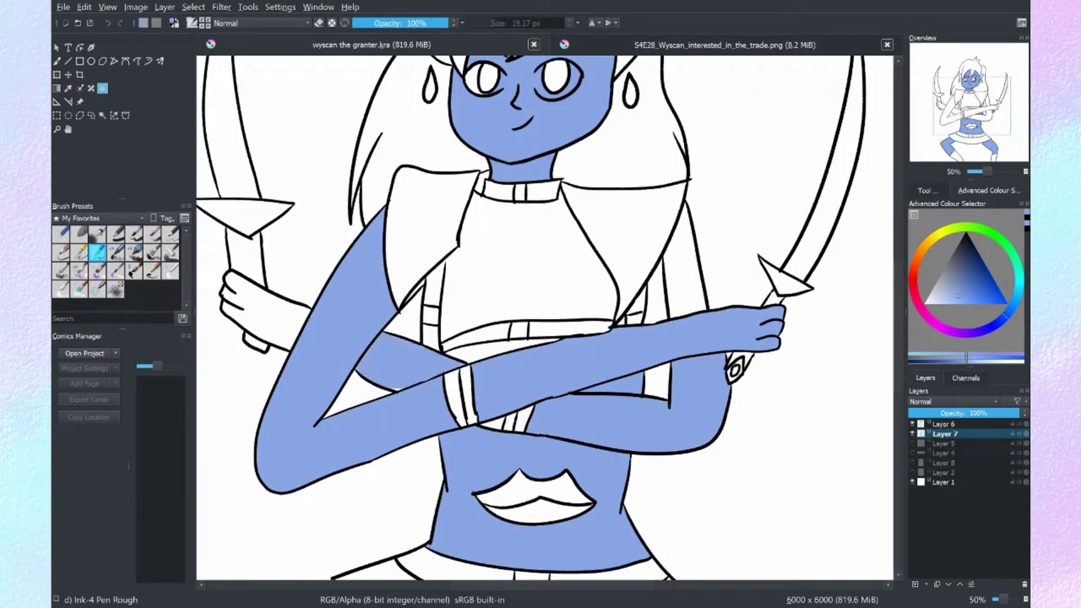
{"action": "left_click", "coordinate": [682, 259]}
{"action": "left_click", "coordinate": [248, 298]}
- Pick pink from the reference image and fill the two pointed shoulder pieces of the top
{"action": "scroll", "coordinate": [529, 222], "scroll_direction": "up", "scroll_amount": 2}
{"action": "key", "text": "b"}
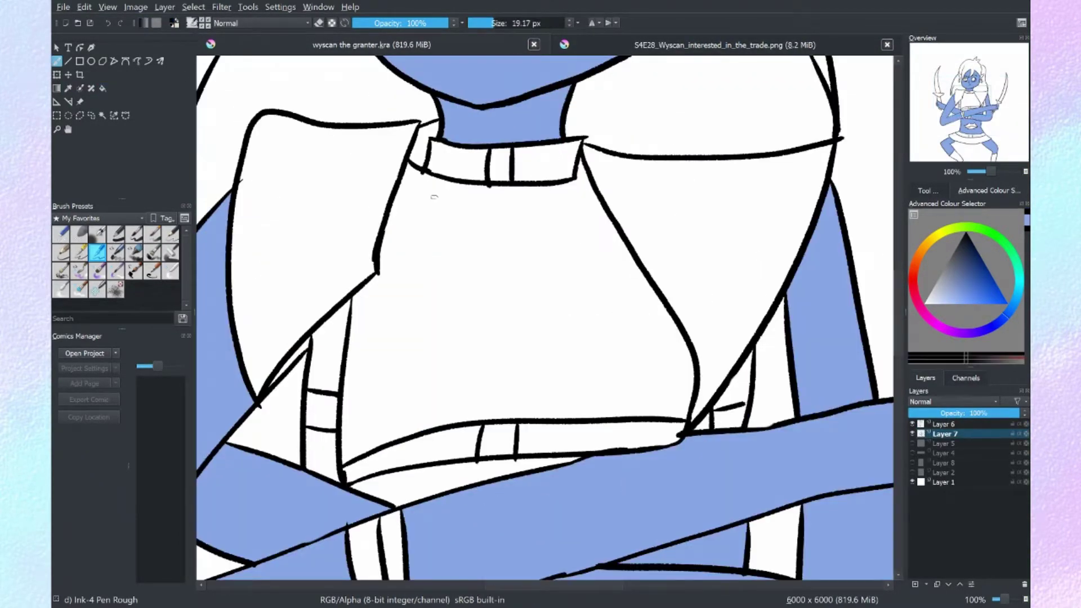
{"action": "key", "text": "ctrl+Tab"}
{"action": "key", "text": "ctrl+Tab"}
{"action": "scroll", "coordinate": [434, 197], "scroll_direction": "down", "scroll_amount": 2}
{"action": "key", "text": "f"}
{"action": "left_click", "coordinate": [388, 186]}
{"action": "left_click", "coordinate": [656, 180]}
{"action": "scroll", "coordinate": [507, 281], "scroll_direction": "down", "scroll_amount": 2}
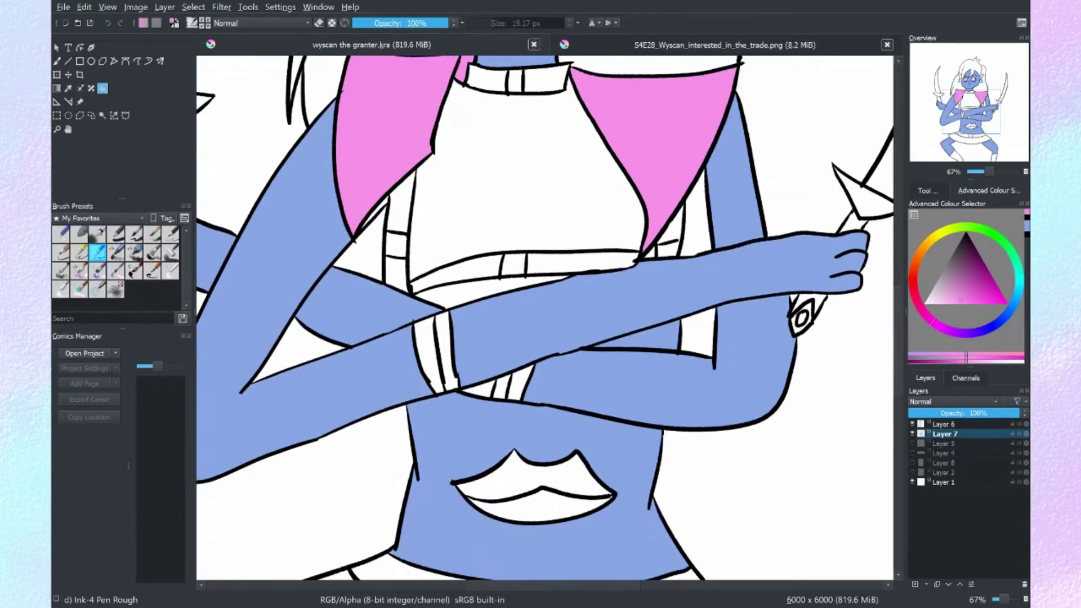
- Compare the outfit with the reference and fill the top's areas below the bust and behind the arm with pink
{"action": "key", "text": "ctrl+Tab"}
{"action": "key", "text": "ctrl+Tab"}
{"action": "key", "text": "ctrl+Tab"}
{"action": "key", "text": "ctrl+Tab"}
{"action": "left_click", "coordinate": [489, 293]}
{"action": "left_click", "coordinate": [642, 332]}
{"action": "scroll", "coordinate": [545, 317], "scroll_direction": "up", "scroll_amount": 1}
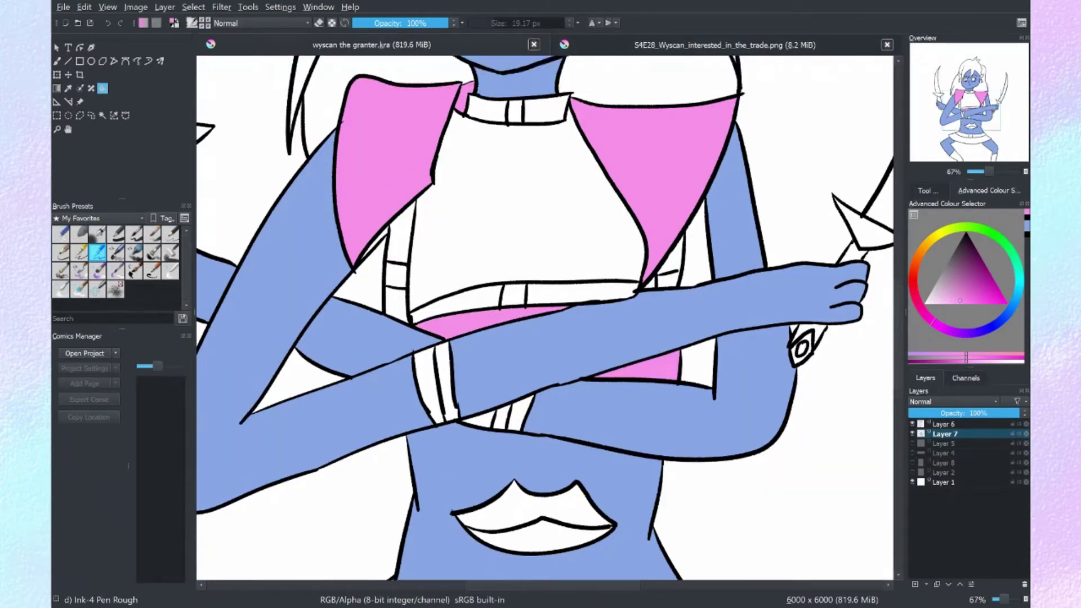
- Fill the chest with the light blue skin colour and both sides of the collar band with dark purple
{"action": "scroll", "coordinate": [545, 318], "scroll_direction": "up", "scroll_amount": 4}
{"action": "left_click", "coordinate": [563, 360], "text": "ctrl"}
{"action": "left_click", "coordinate": [523, 315]}
{"action": "key", "text": "ctrl+Tab"}
{"action": "key", "text": "ctrl+Tab"}
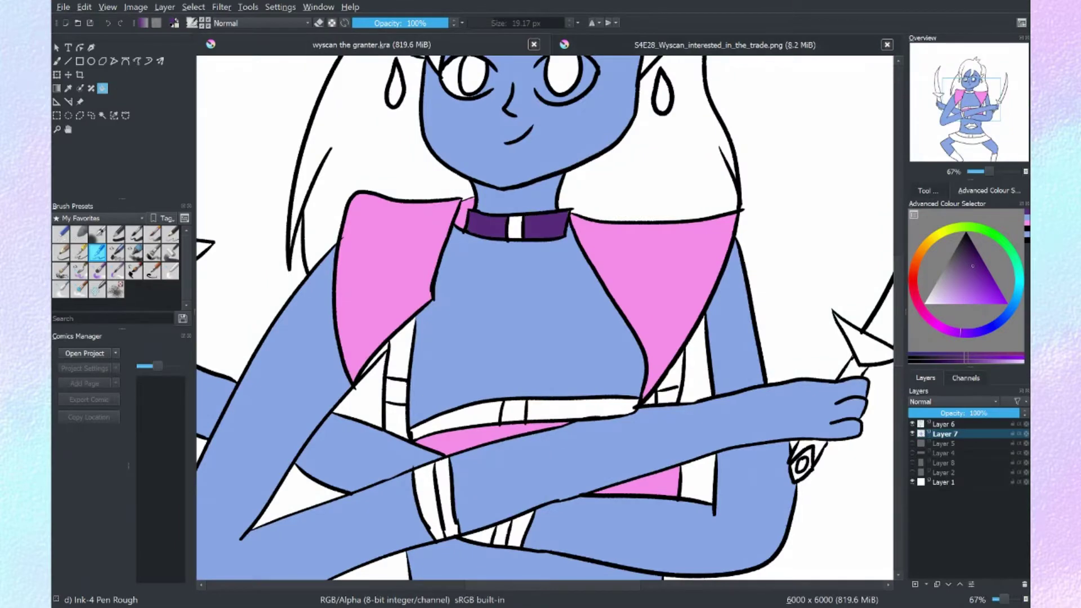
- Fill the chest straps and under-bust band with dark purple and the small segments on them and the collar with light purple
{"action": "key", "text": "p"}
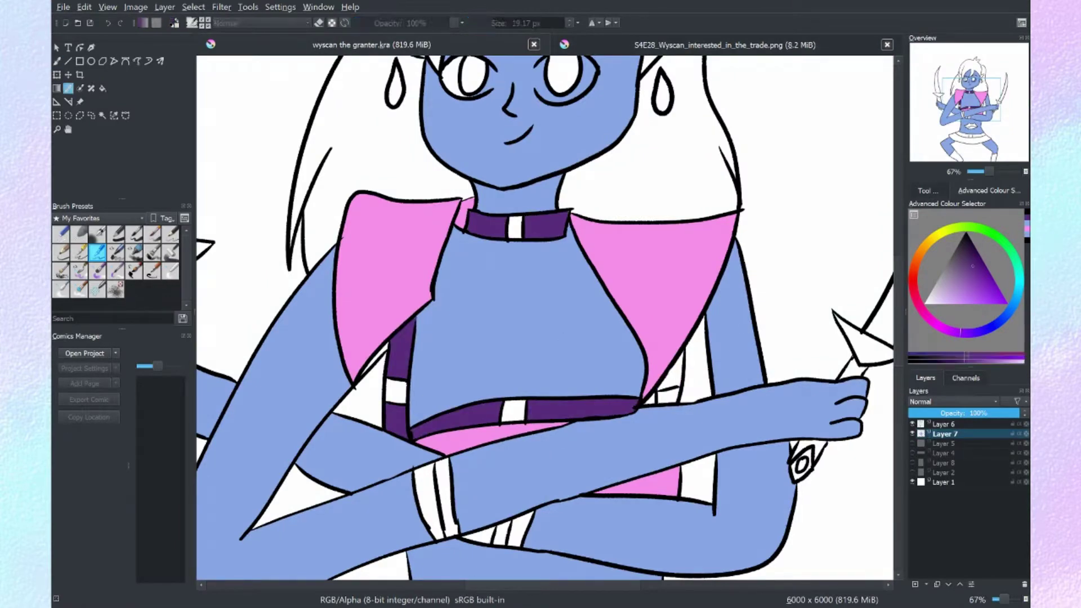
{"action": "key", "text": "ctrl+Tab"}
{"action": "key", "text": "ctrl+Tab"}
{"action": "left_click", "coordinate": [516, 228]}
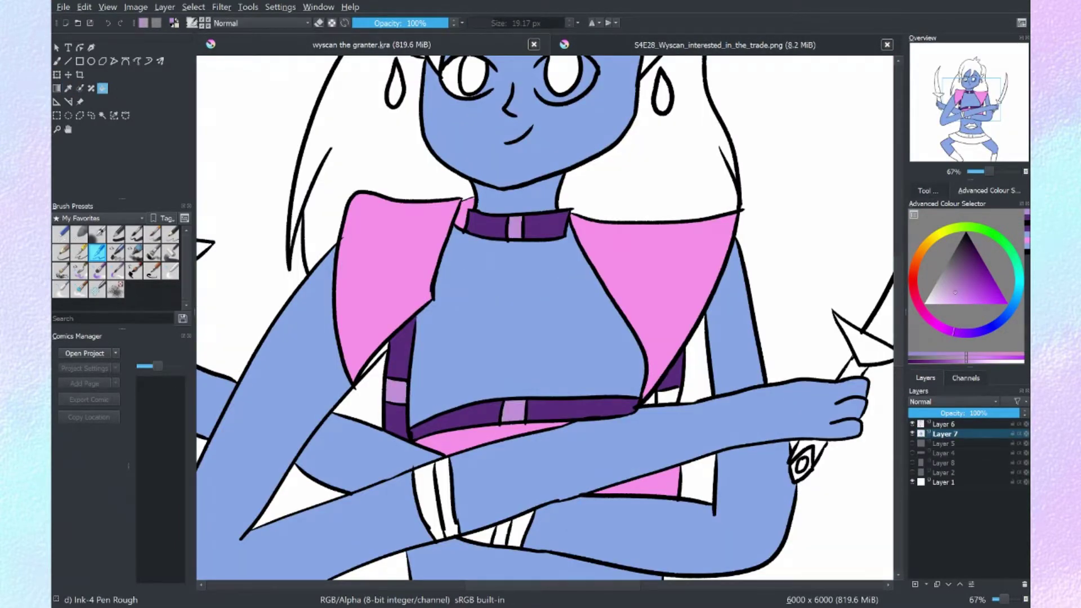
- Fill the bands on both crossed arms with dark purple and paint light purple stripes across them
{"action": "key", "text": "b"}
{"action": "left_click", "coordinate": [655, 400], "text": "ctrl"}
{"action": "key", "text": "ctrl+Tab"}
{"action": "key", "text": "ctrl+Tab"}
{"action": "key", "text": "3"}
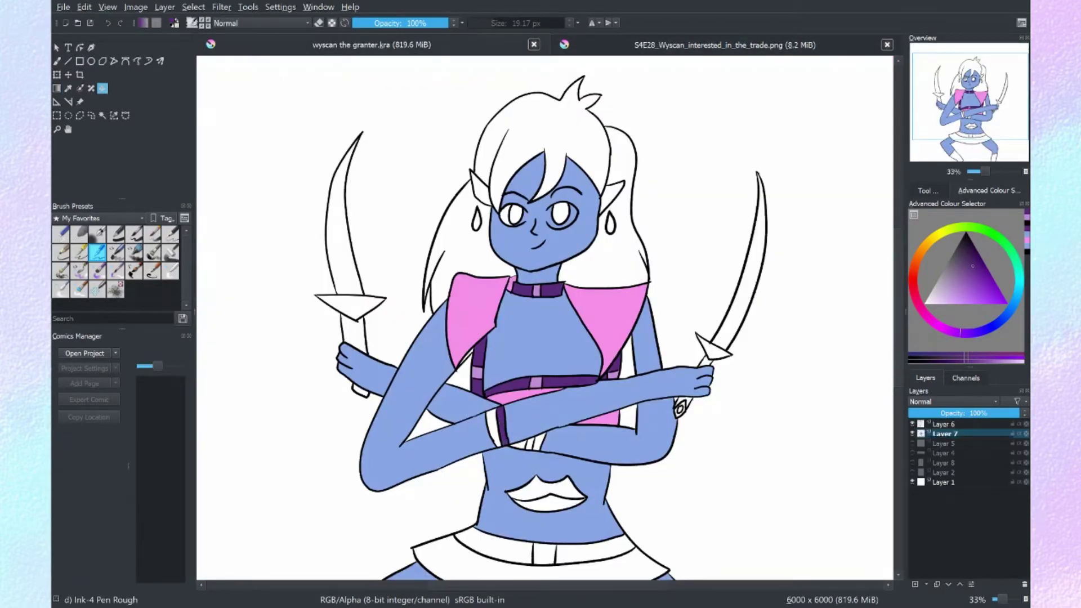
{"action": "key", "text": "1"}
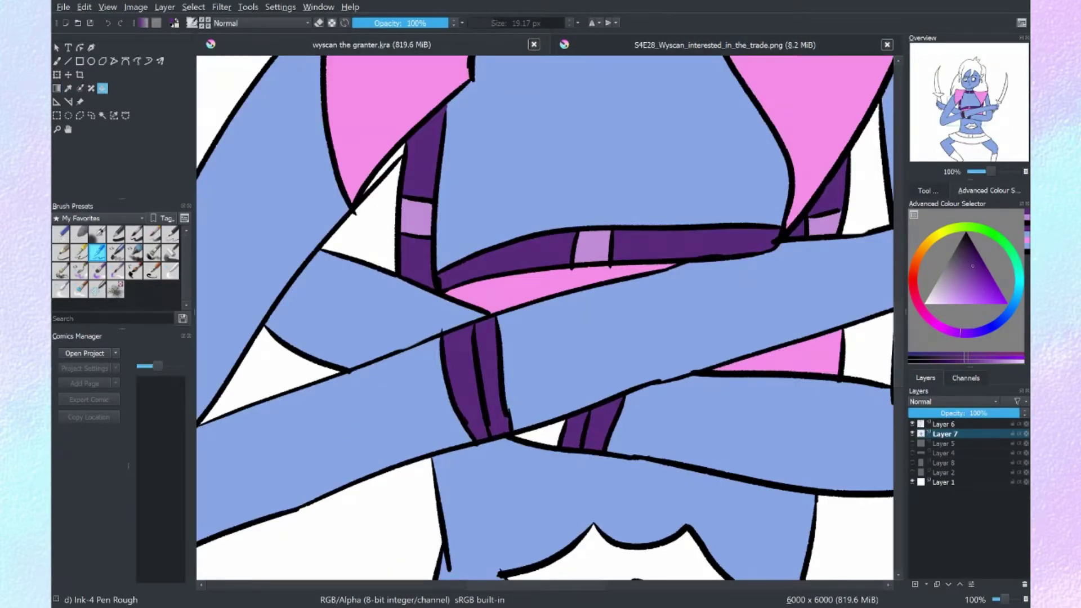
{"action": "scroll", "coordinate": [394, 394], "scroll_direction": "up", "scroll_amount": 2}
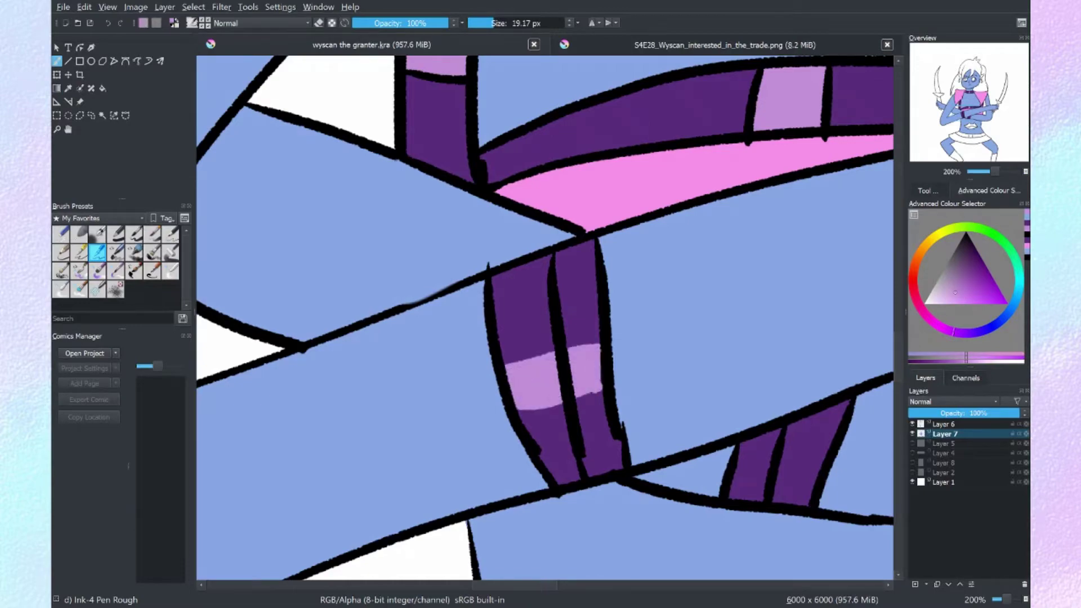
{"action": "left_click_drag", "start_coordinate": [747, 439], "coordinate": [510, 439]}
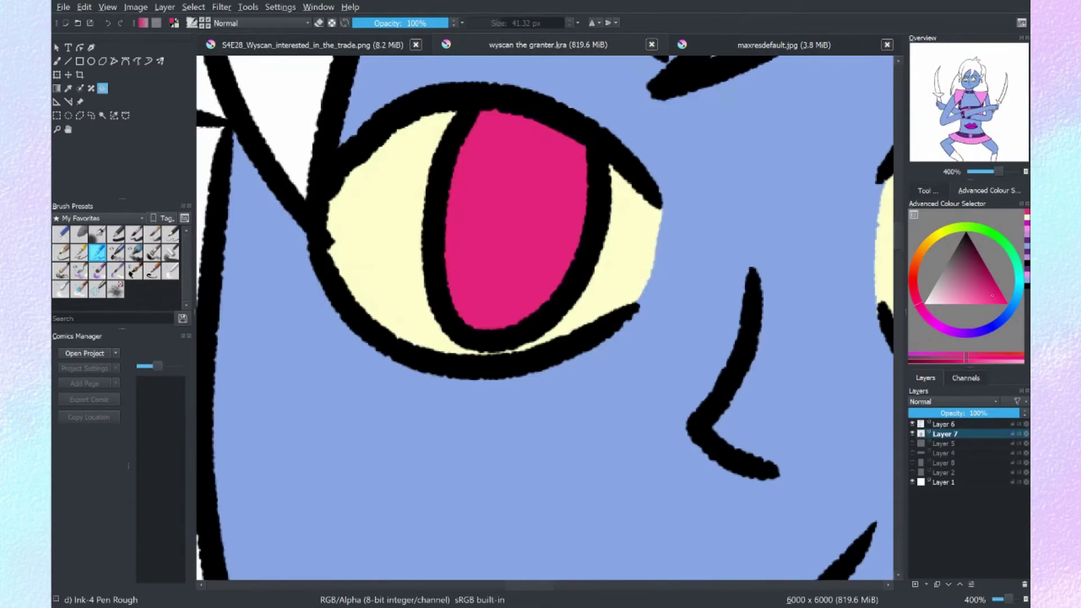
- Paint dark oval pupils and white highlights in the pink irises of the eyes
{"action": "key", "text": "b"}
{"action": "scroll", "coordinate": [608, 301], "scroll_direction": "up", "scroll_amount": 1}
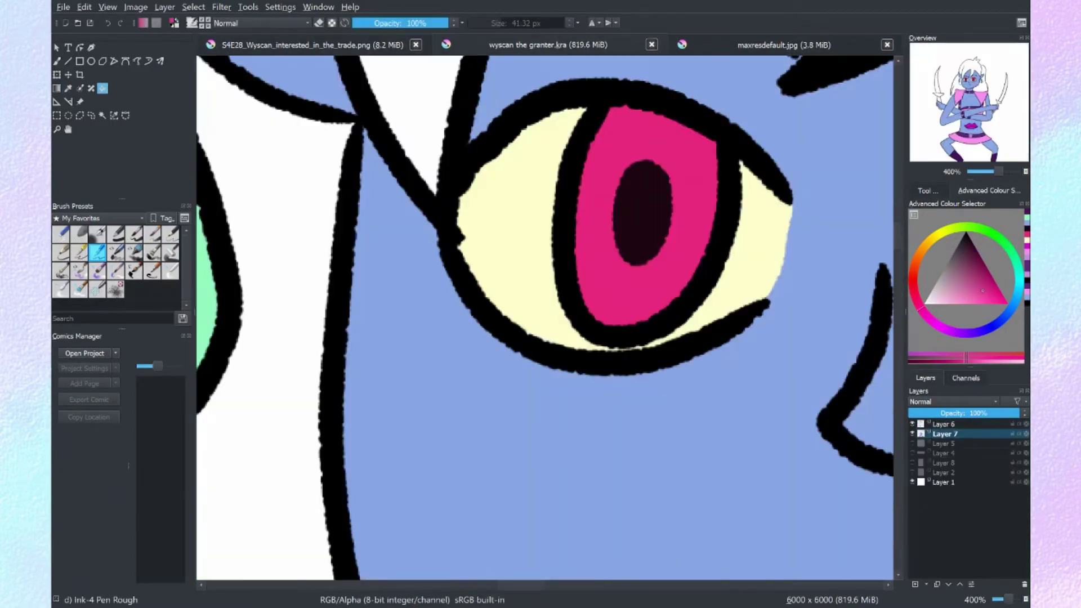
{"action": "key", "text": "b"}
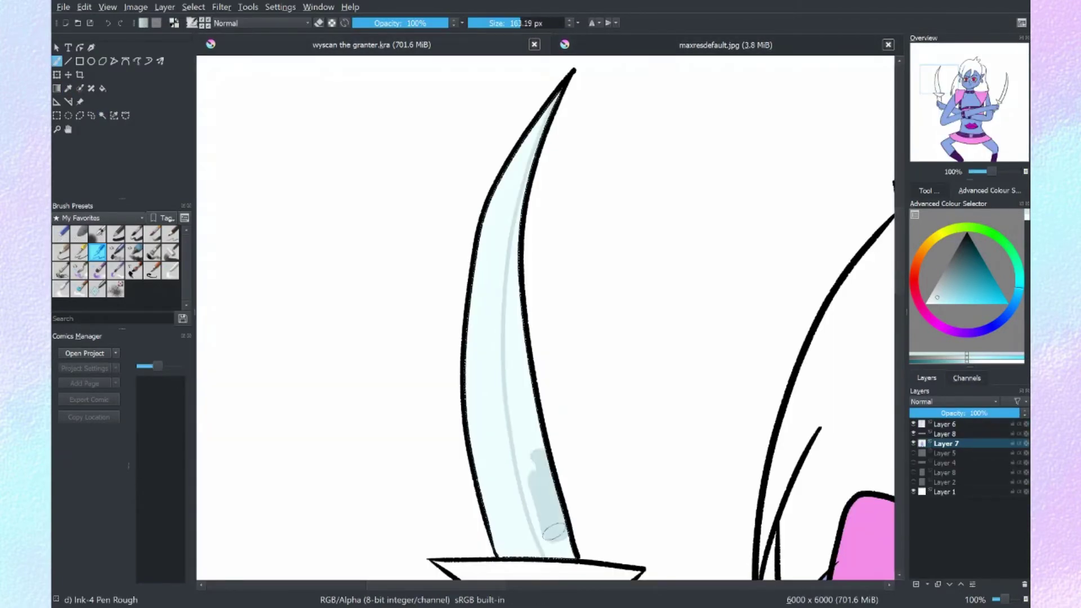
- Shade the light blue blades of both curved swords with grey-blue along their inner edges
{"action": "scroll", "coordinate": [540, 402], "scroll_direction": "up", "scroll_amount": 3}
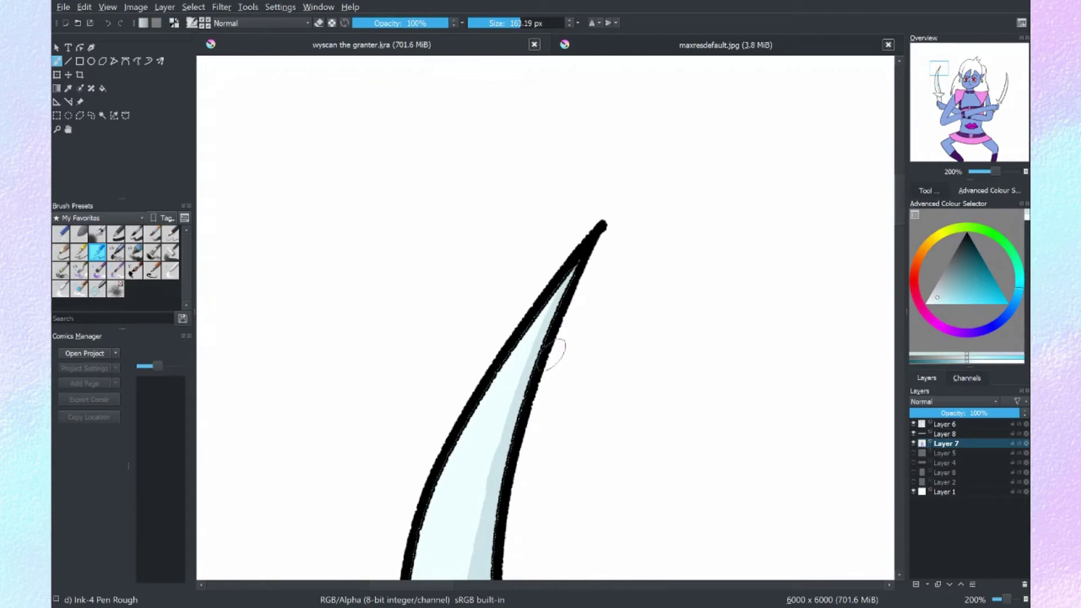
{"action": "scroll", "coordinate": [540, 402], "scroll_direction": "down", "scroll_amount": 3}
{"action": "scroll", "coordinate": [540, 402], "scroll_direction": "down", "scroll_amount": 1}
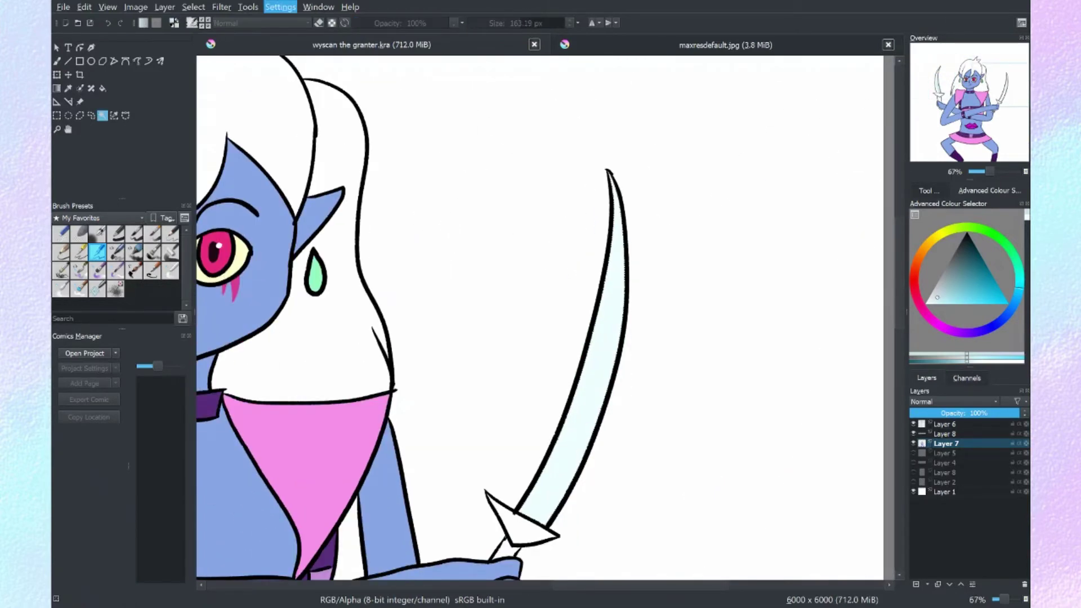
{"action": "key", "text": "b"}
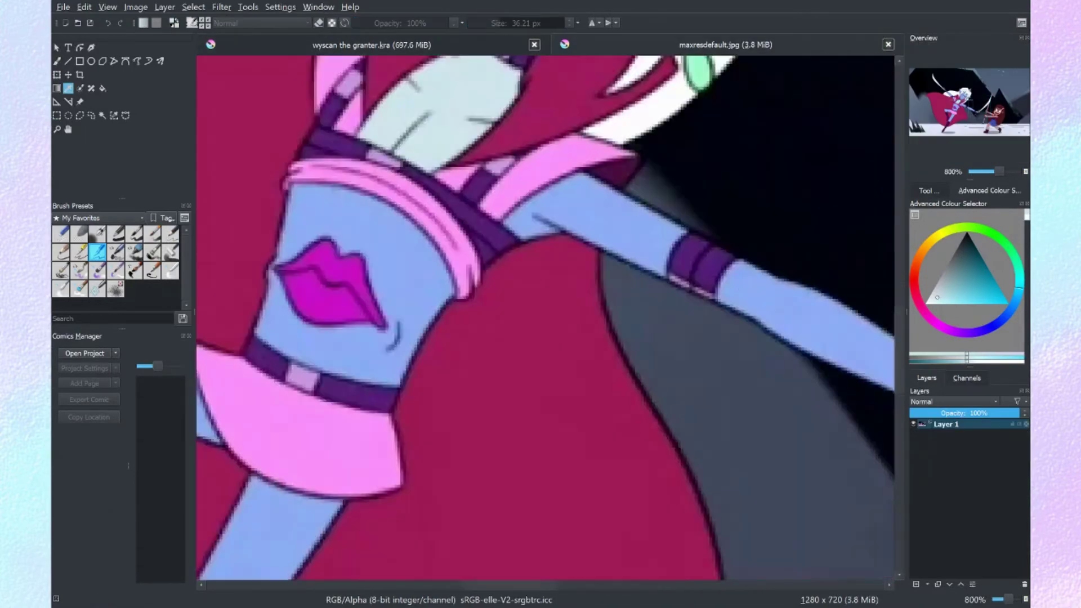
- Colour the sword hilts with gold guards, dark purple grips and a mauve pommel, using the reference image
{"action": "key", "text": "ctrl+r"}
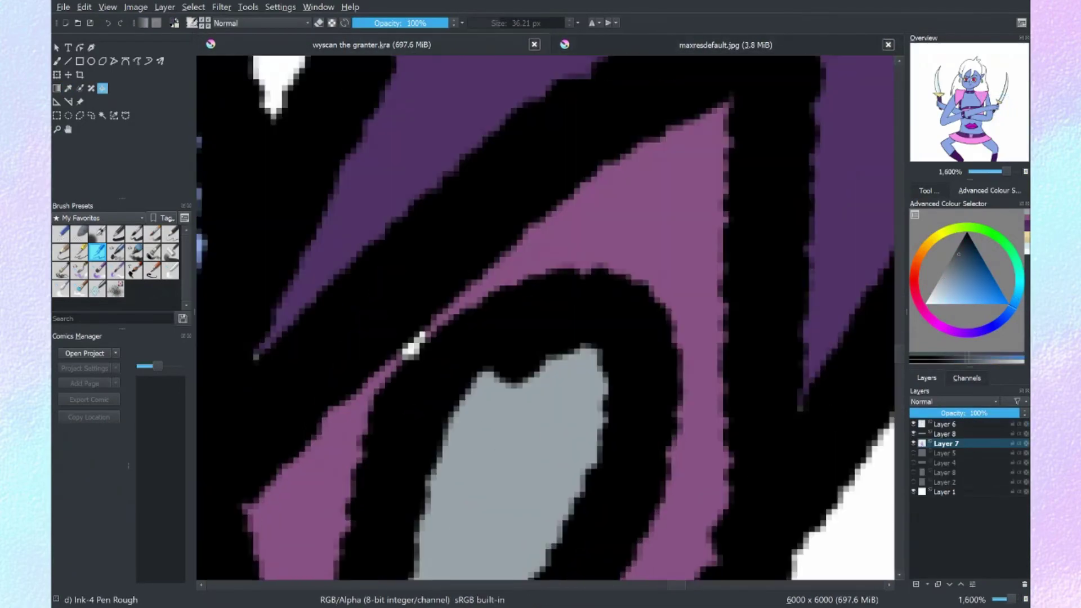
{"action": "scroll", "coordinate": [414, 345], "scroll_direction": "down", "scroll_amount": 3}
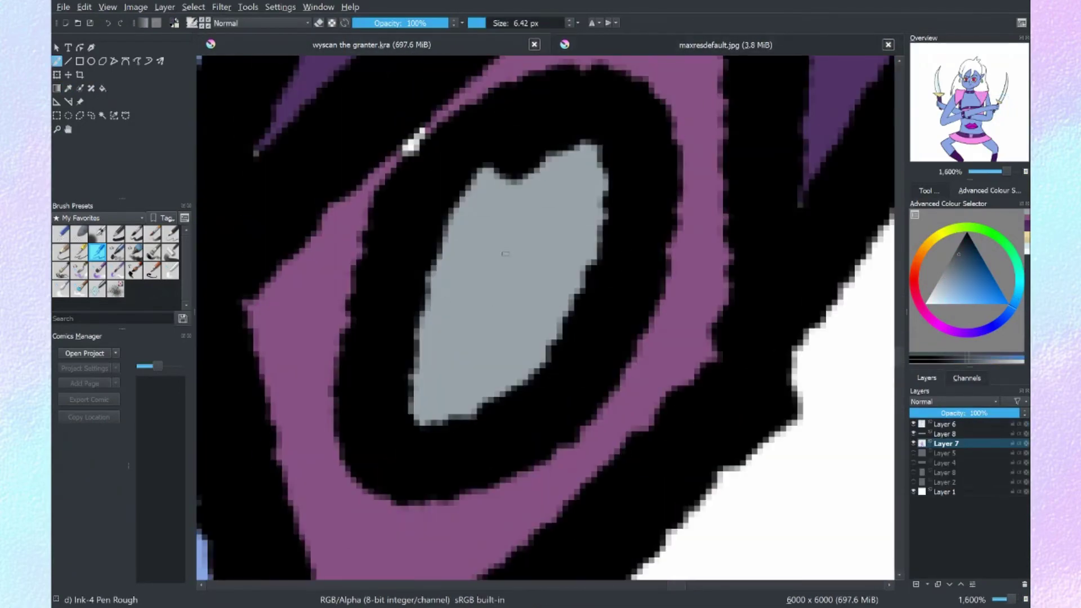
{"action": "left_click", "coordinate": [495, 253]}
{"action": "scroll", "coordinate": [495, 254], "scroll_direction": "down", "scroll_amount": 10}
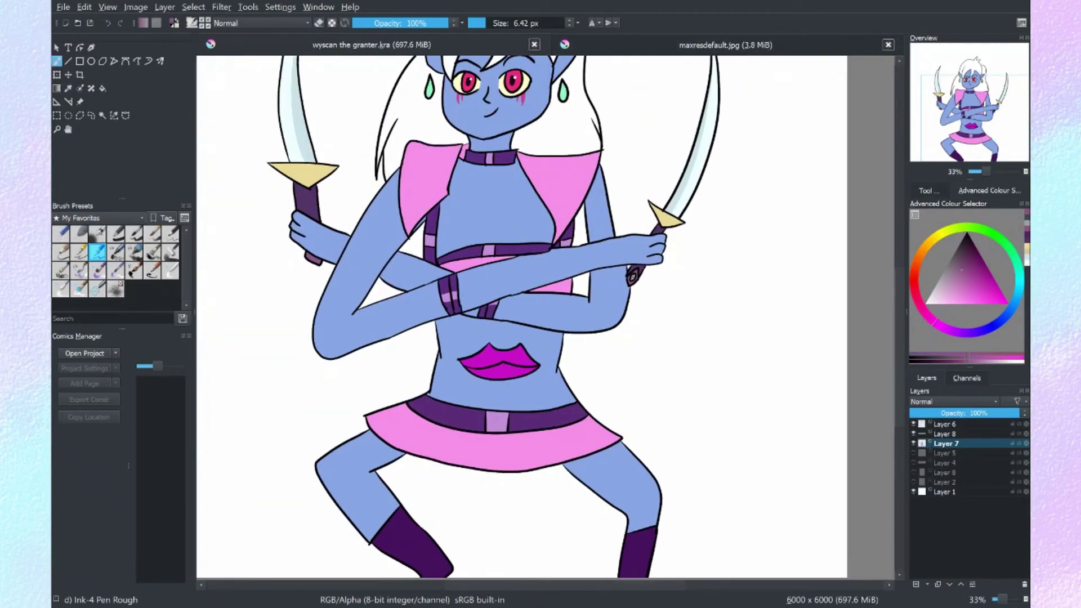
{"action": "scroll", "coordinate": [545, 315], "scroll_direction": "up", "scroll_amount": 3}
{"action": "scroll", "coordinate": [545, 315], "scroll_direction": "down", "scroll_amount": 5}
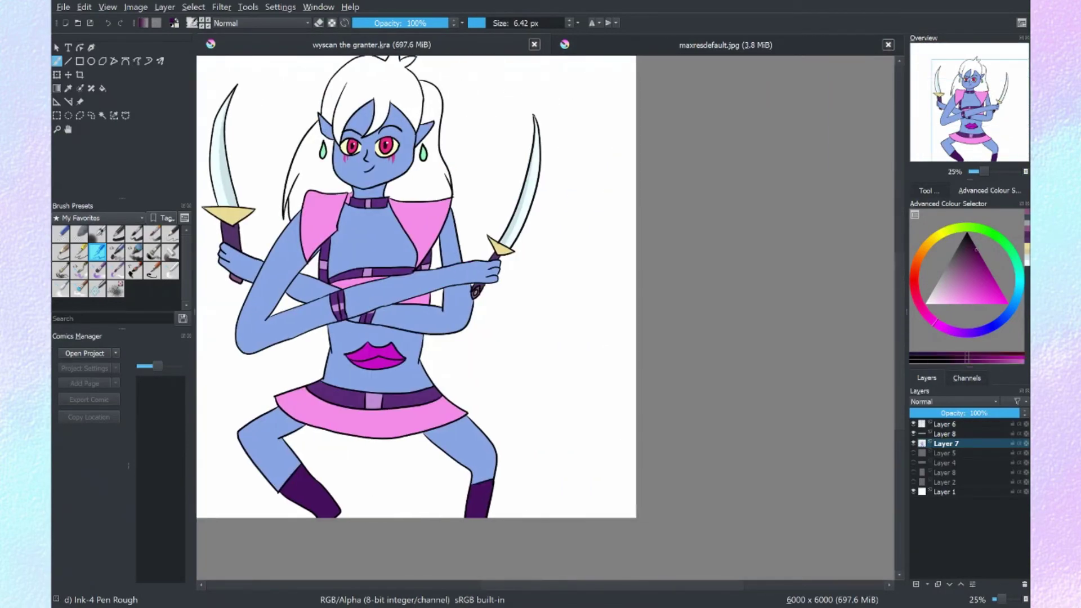
- Sign the artwork in dark blue beside the bent leg and save the picture as wyscan the granter.jpg
{"action": "mouse_move", "coordinate": [554, 384]}
{"action": "left_mouse_down"}
{"action": "mouse_move", "coordinate": [536, 409]}
{"action": "mouse_move", "coordinate": [635, 420]}
{"action": "left_mouse_up"}
{"action": "scroll", "coordinate": [563, 394], "scroll_direction": "down", "scroll_amount": 2}
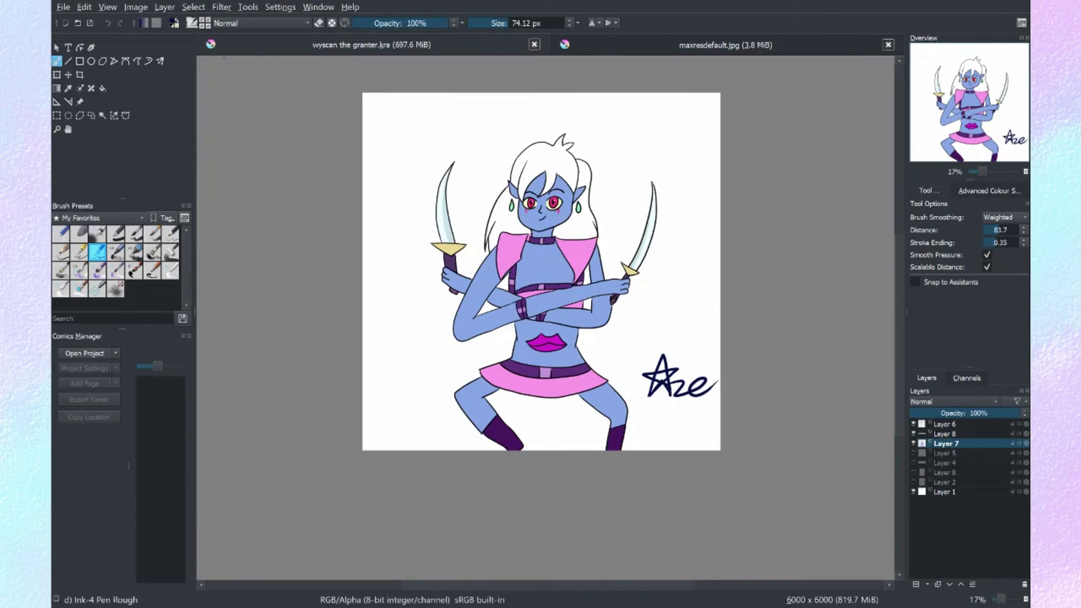
{"action": "key", "text": "Return"}
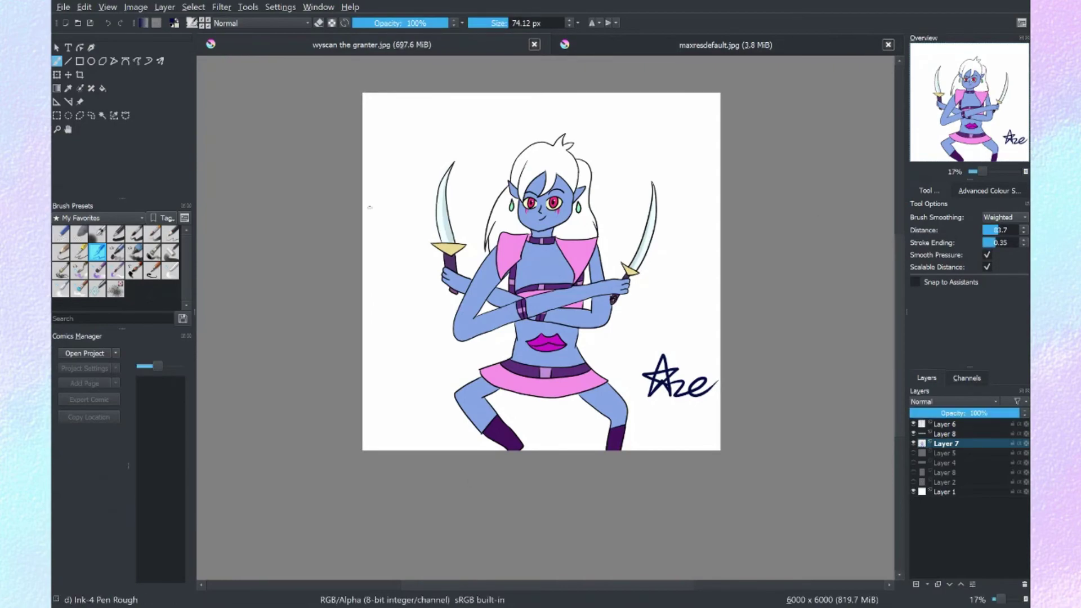